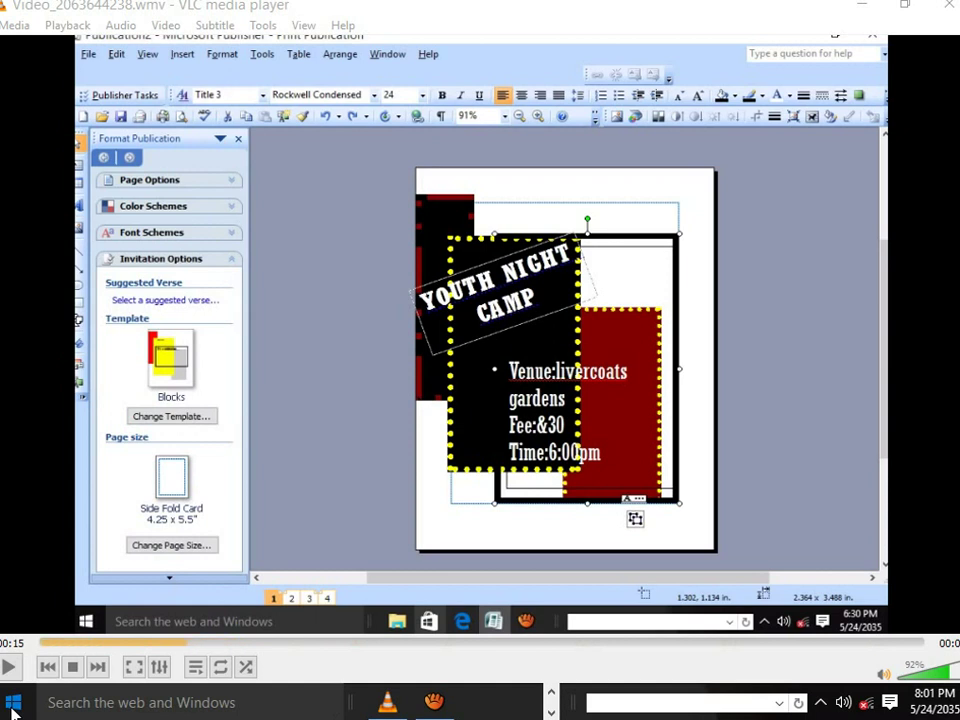
Minimize VLC from the Start menu and begin a Windows search
{"action": "left_click", "coordinate": [12, 705]}
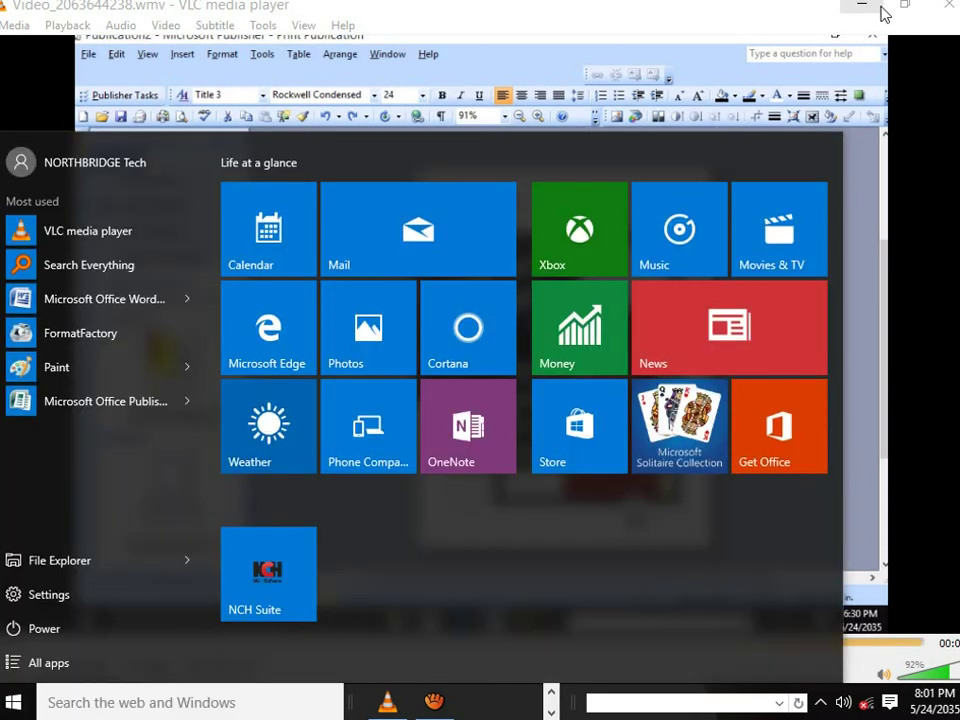
{"action": "left_click", "coordinate": [864, 8]}
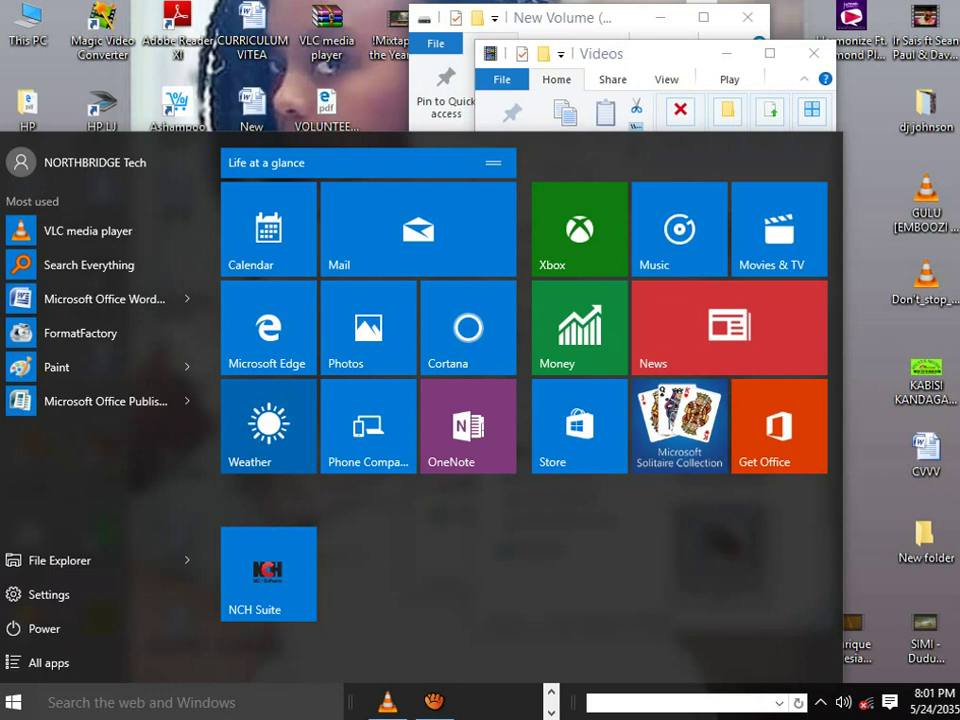
{"action": "left_click", "coordinate": [110, 703]}
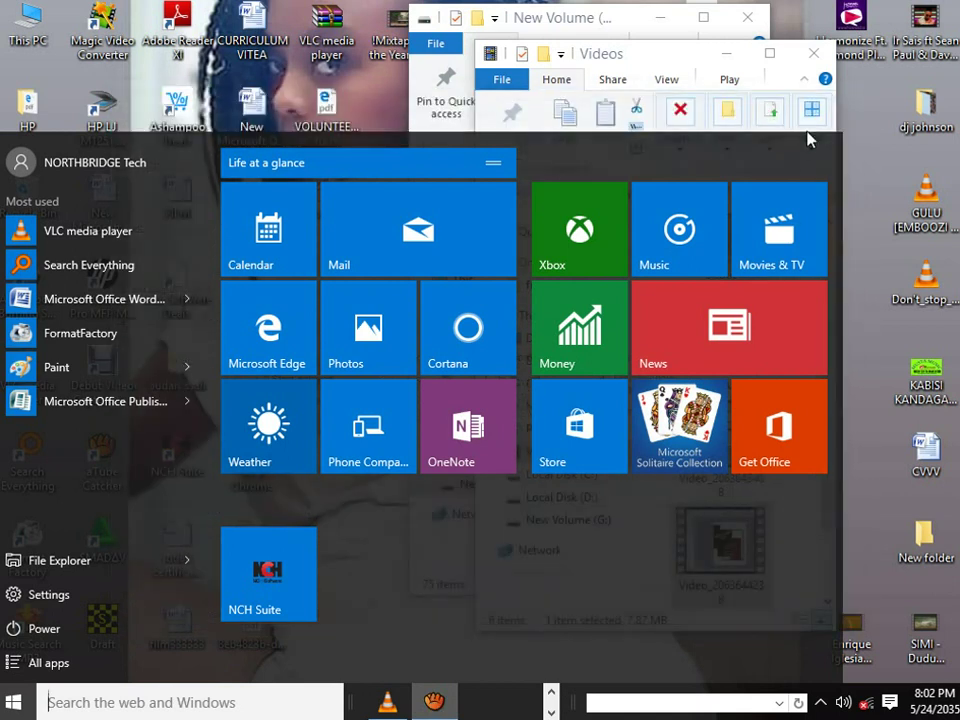
Bring the aTube Catcher recorder forward, then minimize it
{"action": "left_click", "coordinate": [838, 100]}
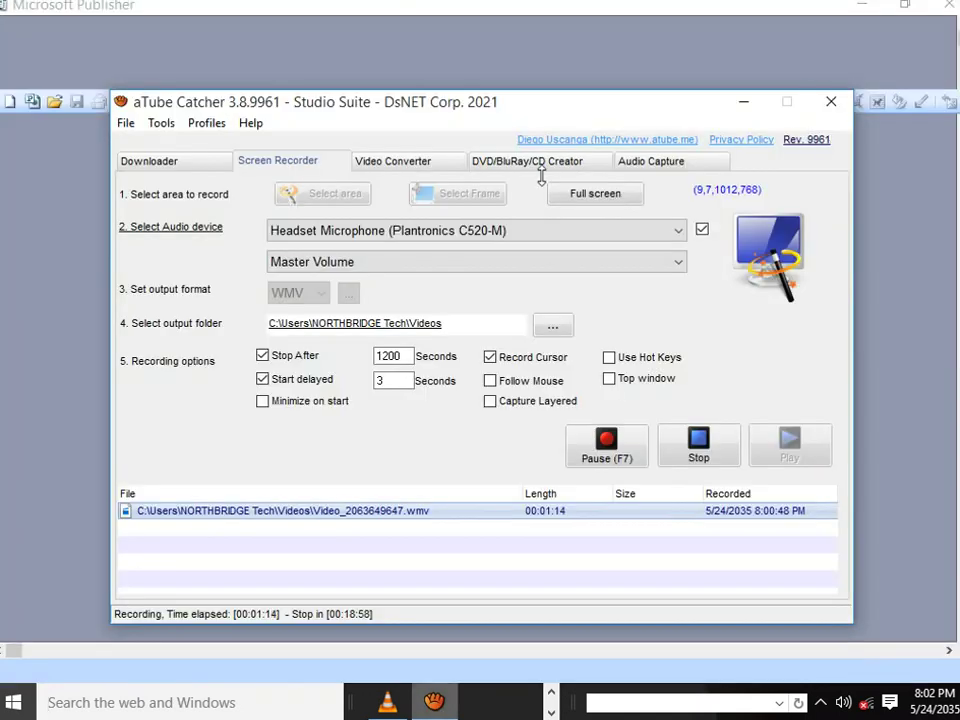
{"action": "left_click", "coordinate": [743, 101]}
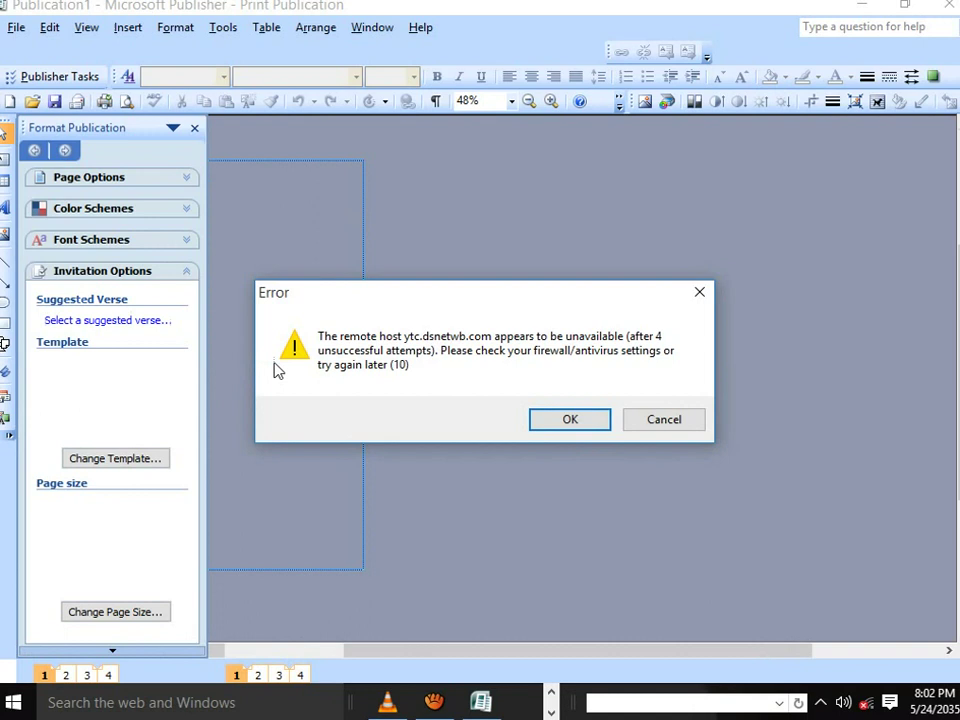
Dismiss the aTube Catcher remote-host error message
{"action": "left_click", "coordinate": [699, 293]}
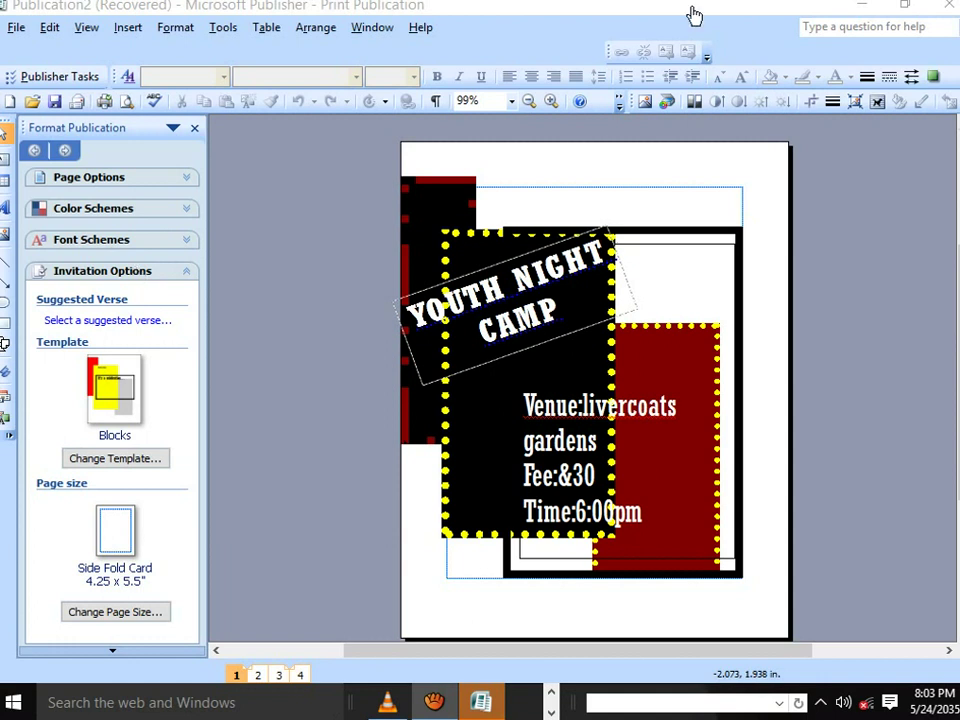
Create a new banner, previewing Order Here, Caution and Information before choosing New Management
{"action": "left_click", "coordinate": [16, 30]}
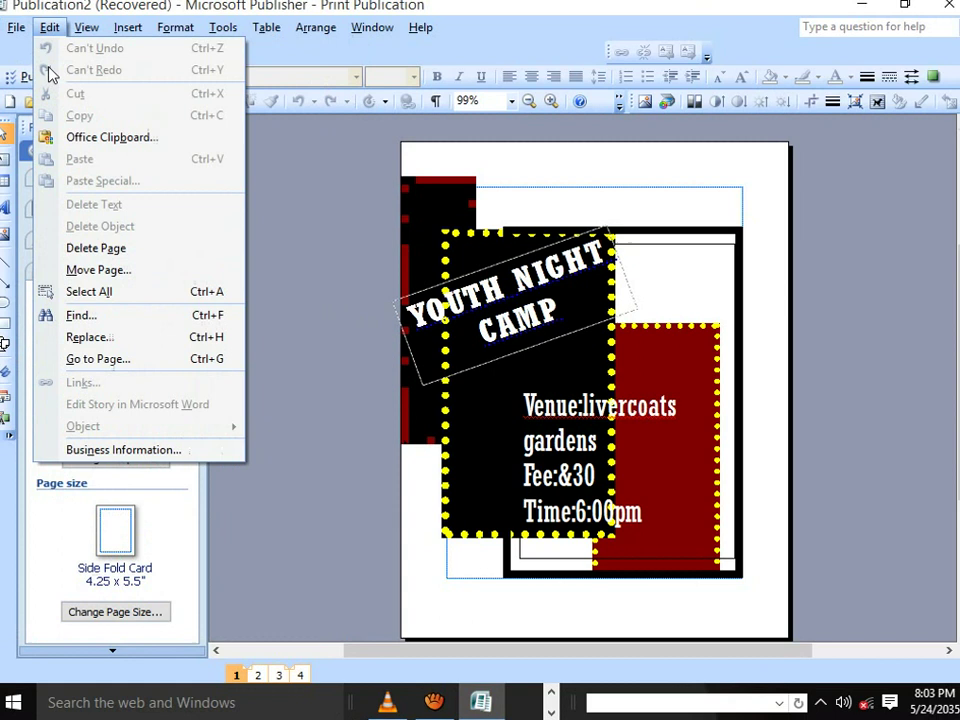
{"action": "left_click", "coordinate": [16, 28]}
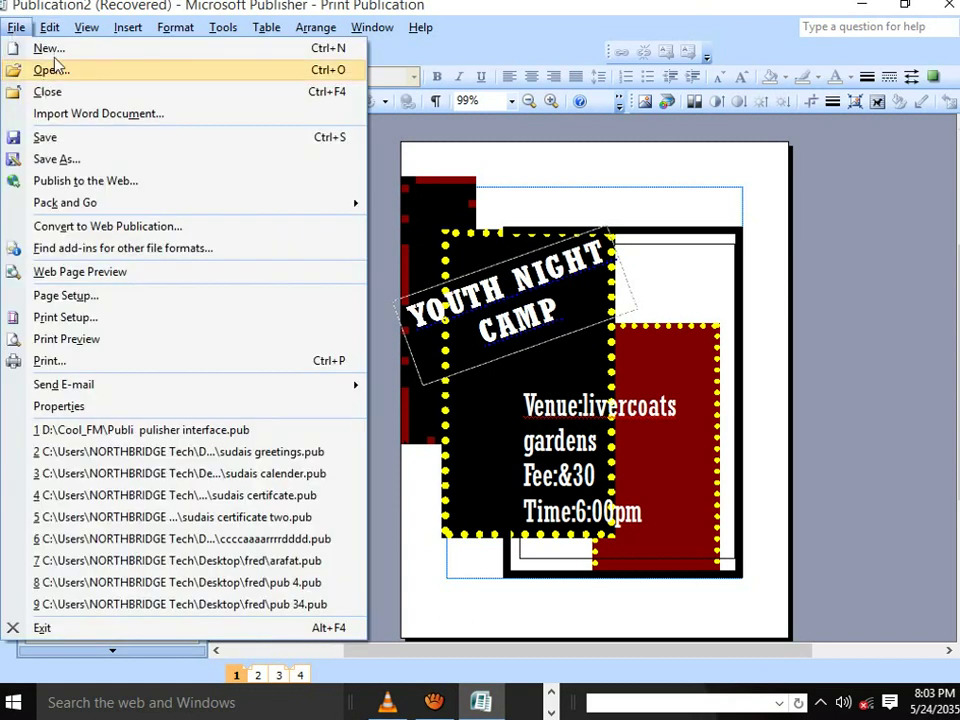
{"action": "left_click", "coordinate": [58, 55]}
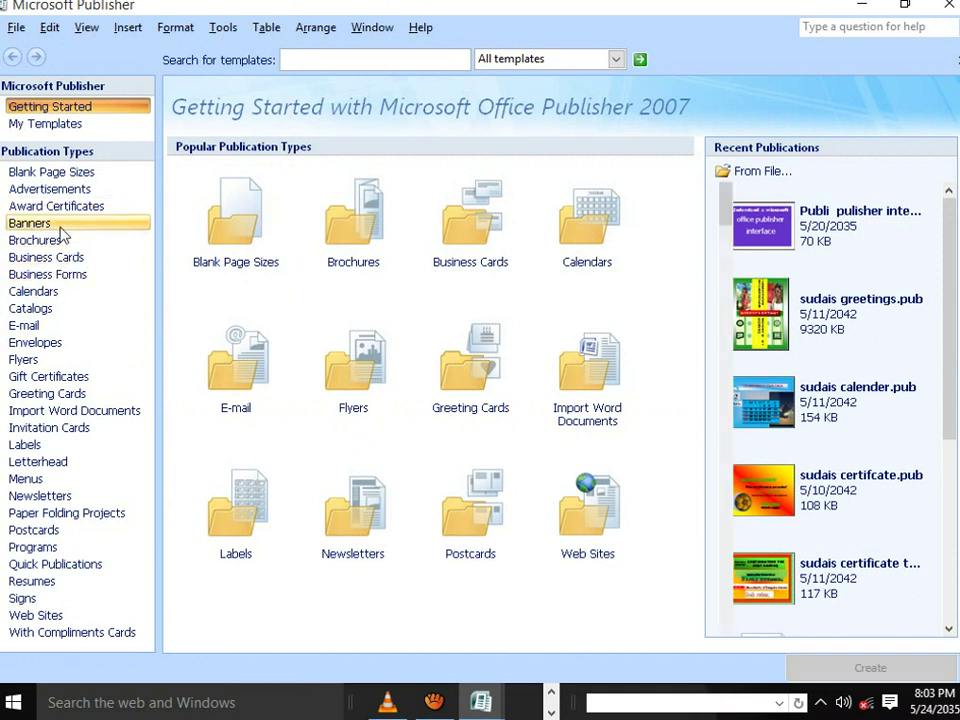
{"action": "left_click", "coordinate": [60, 230]}
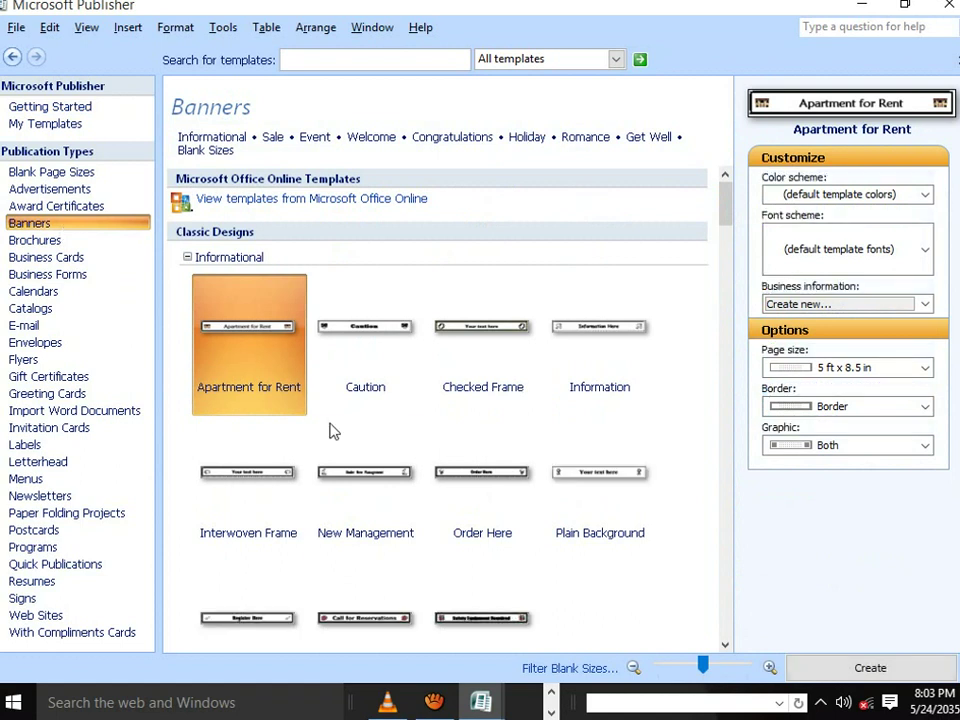
{"action": "scroll", "coordinate": [339, 424], "scroll_direction": "down", "scroll_amount": 3}
{"action": "scroll", "coordinate": [337, 427], "scroll_direction": "down", "scroll_amount": 3}
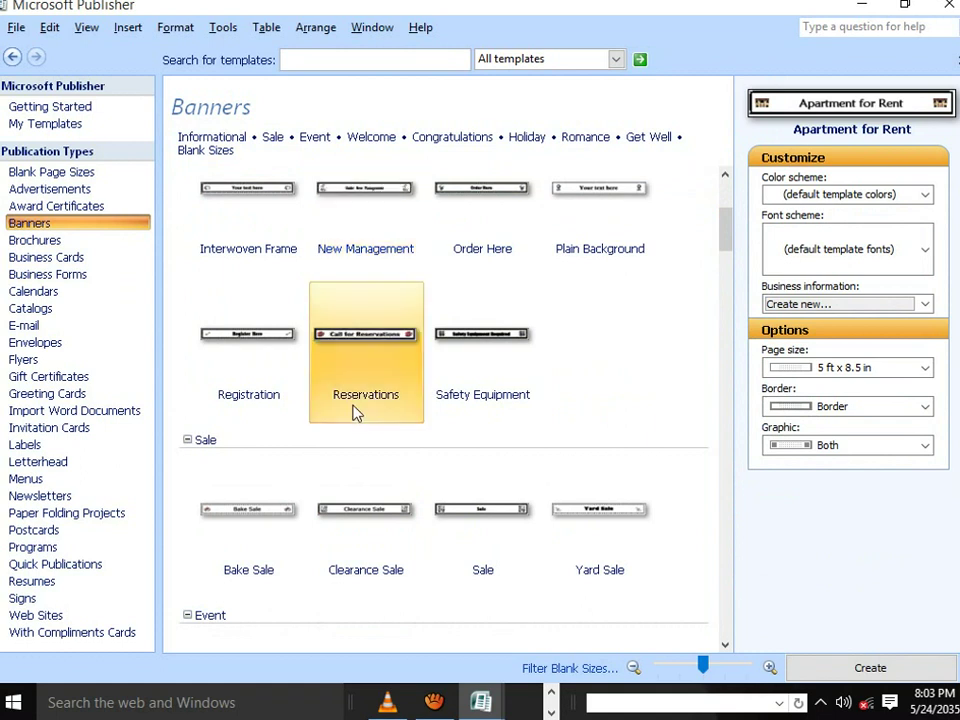
{"action": "left_click", "coordinate": [468, 228]}
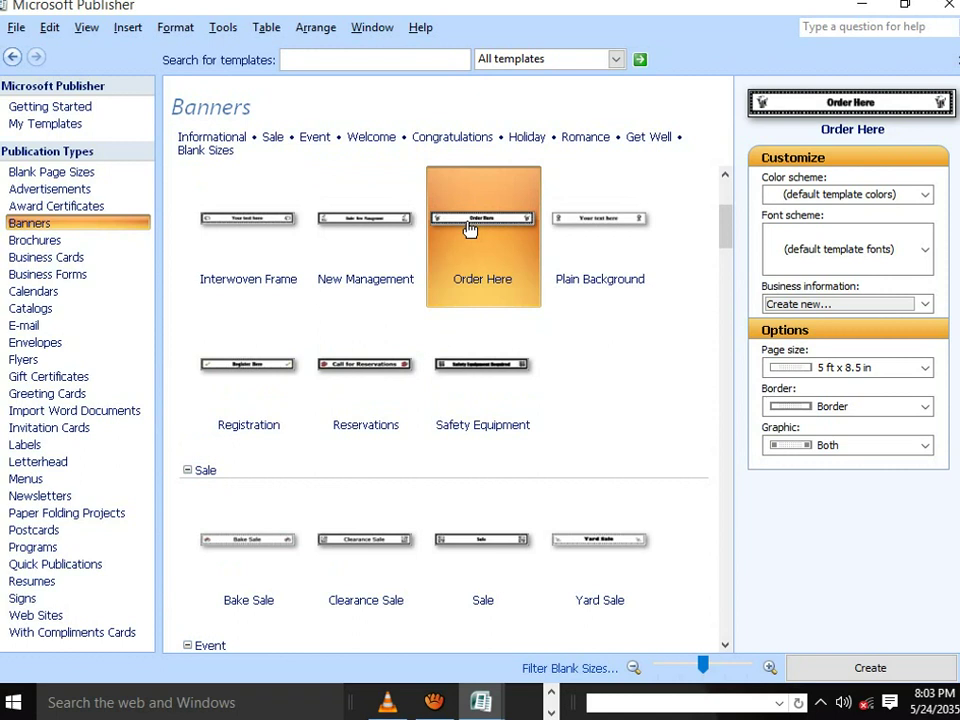
{"action": "scroll", "coordinate": [468, 228], "scroll_direction": "up", "scroll_amount": 5}
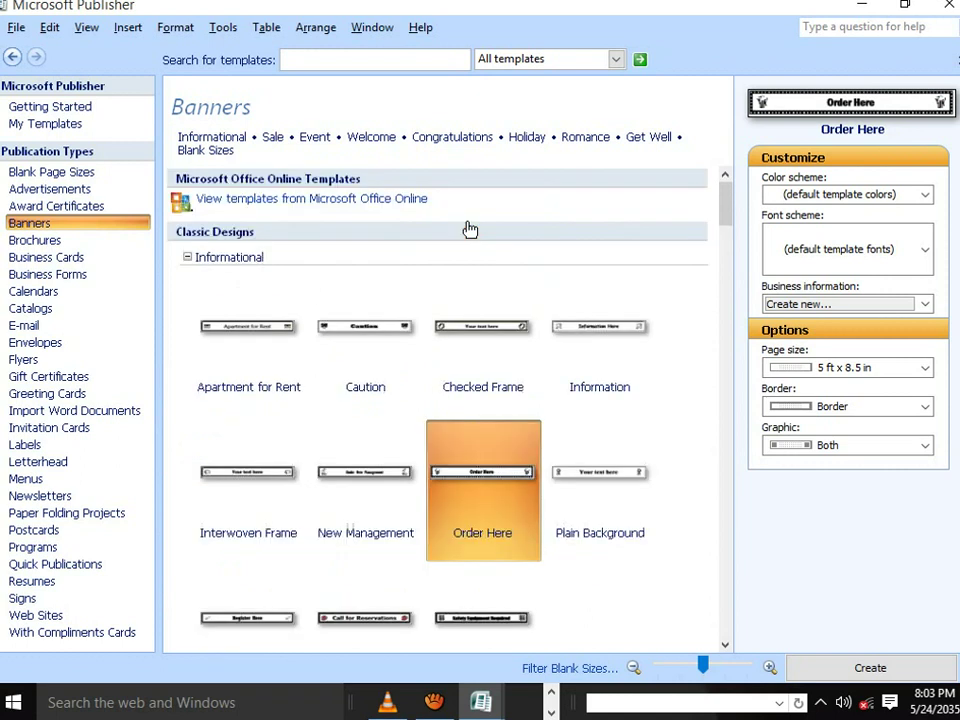
{"action": "left_click", "coordinate": [377, 341]}
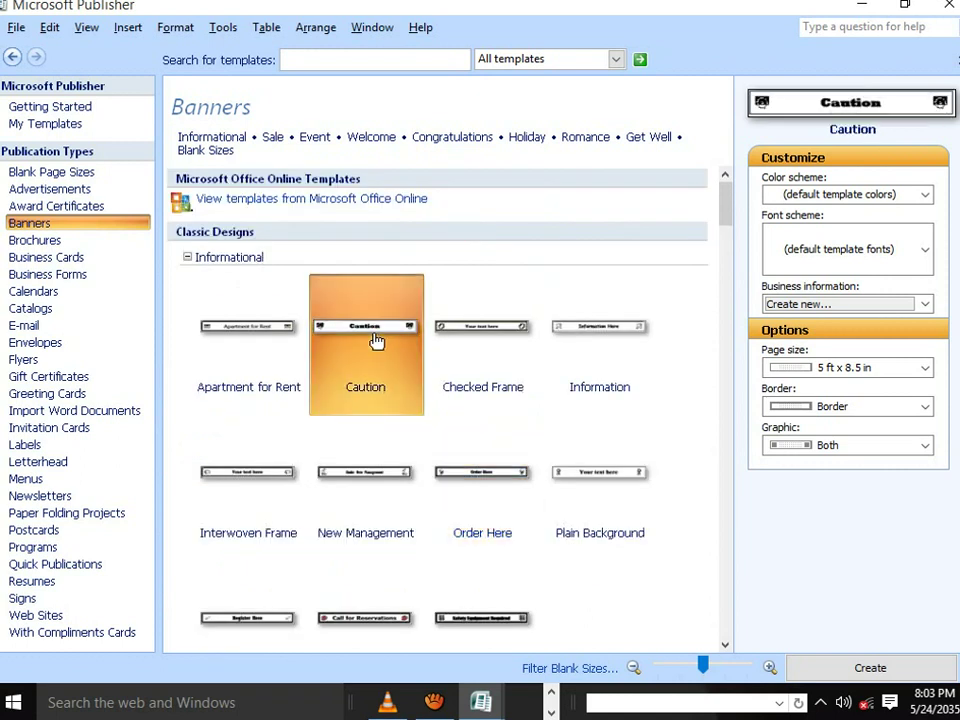
{"action": "left_click", "coordinate": [589, 337]}
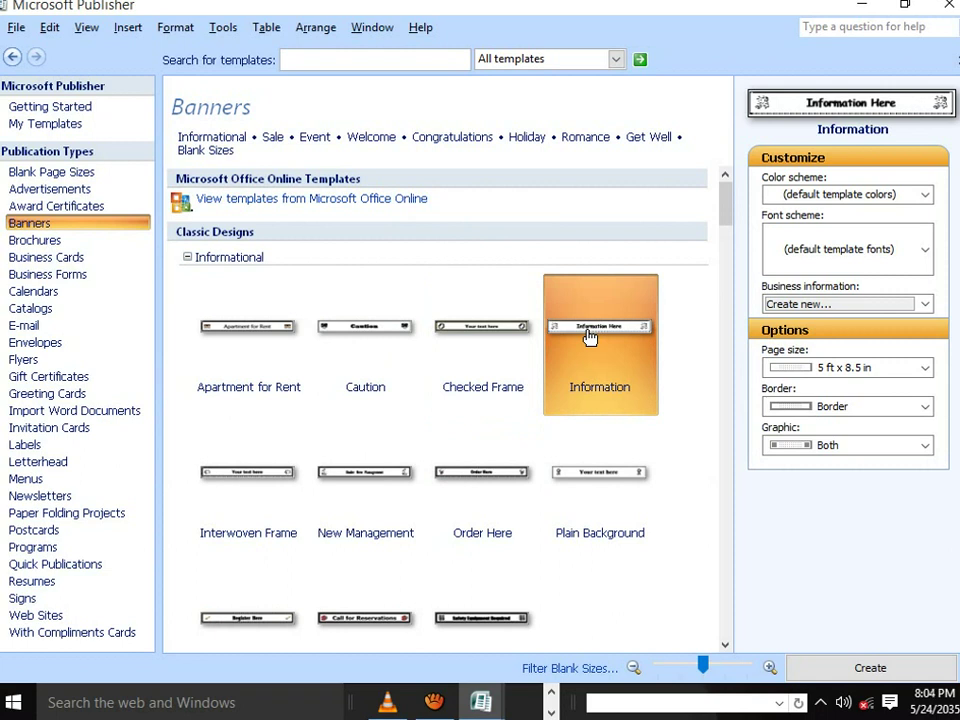
{"action": "left_click", "coordinate": [408, 492]}
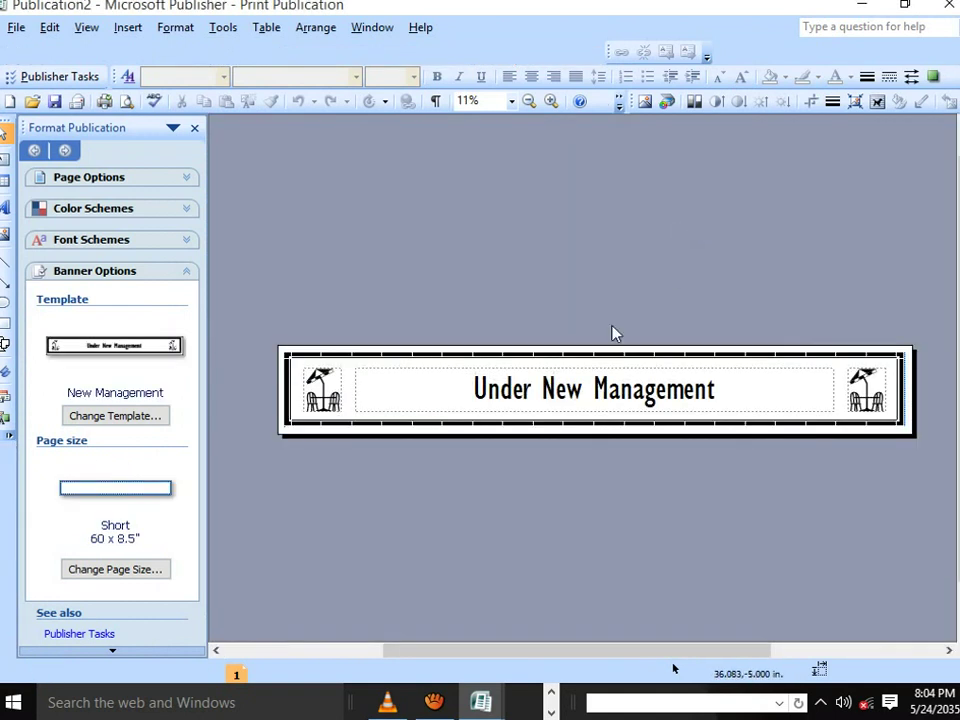
Select the left umbrella-and-chairs picture and bring up its context menu
{"action": "left_click", "coordinate": [597, 388]}
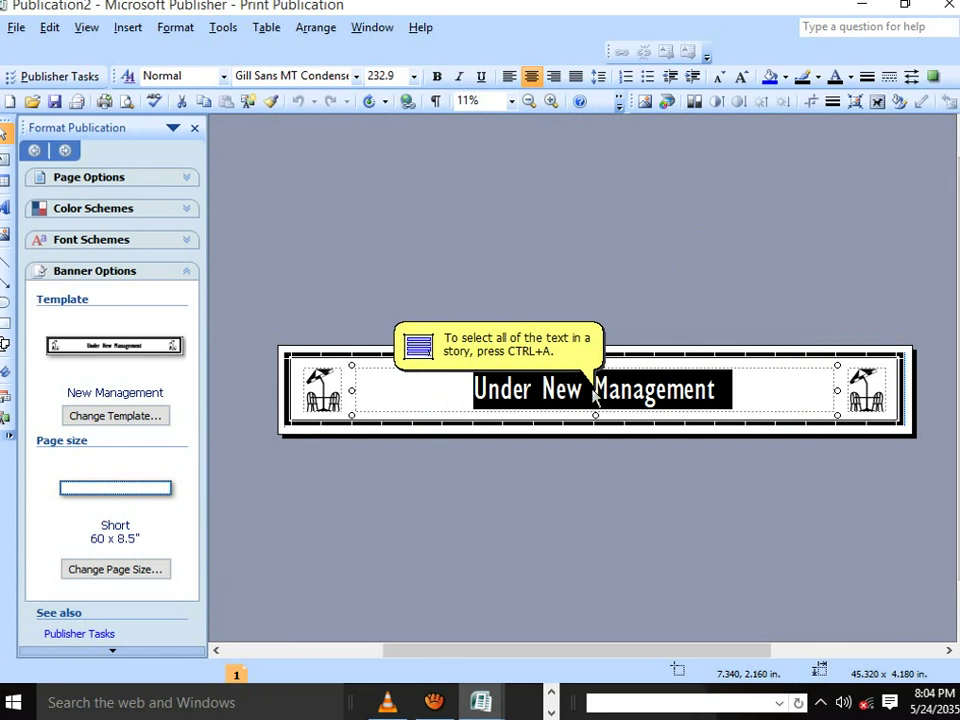
{"action": "left_click", "coordinate": [685, 360]}
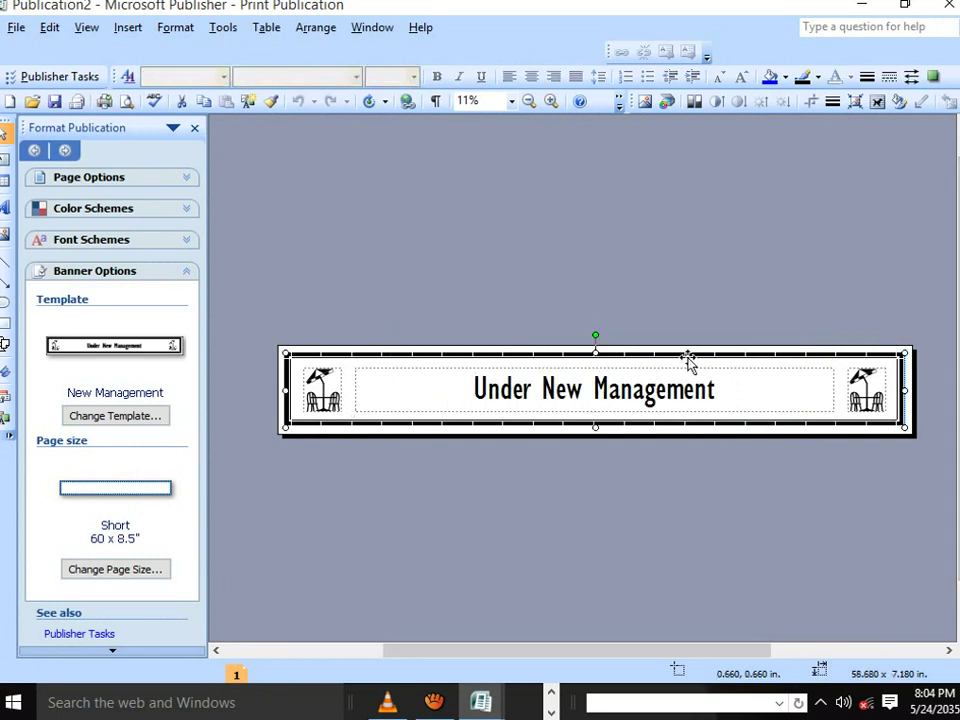
{"action": "right_click", "coordinate": [688, 362]}
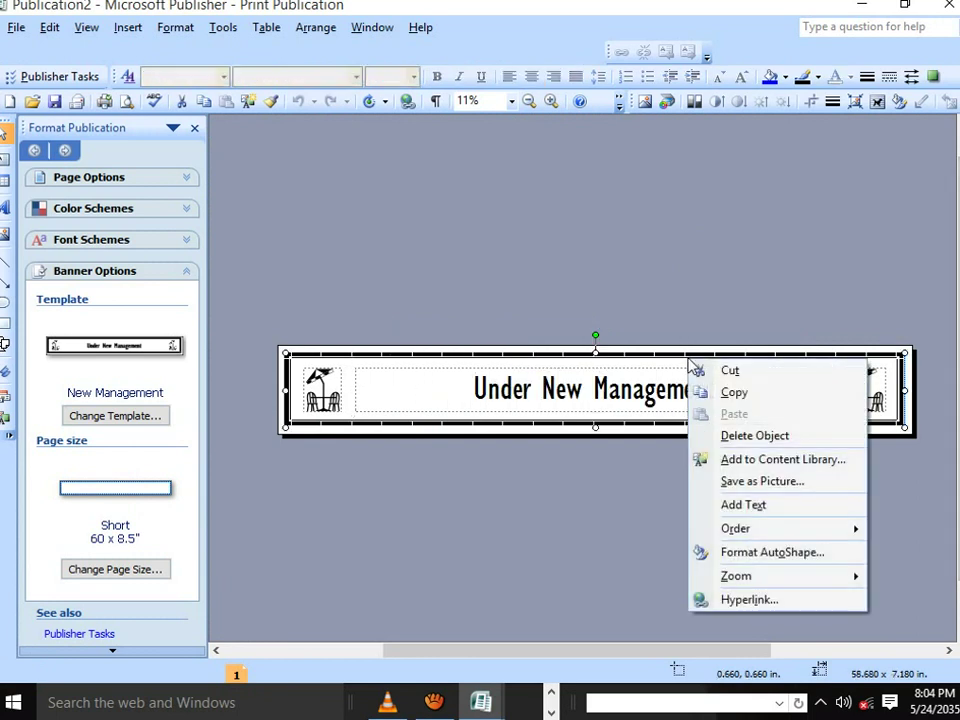
{"action": "left_click", "coordinate": [418, 392]}
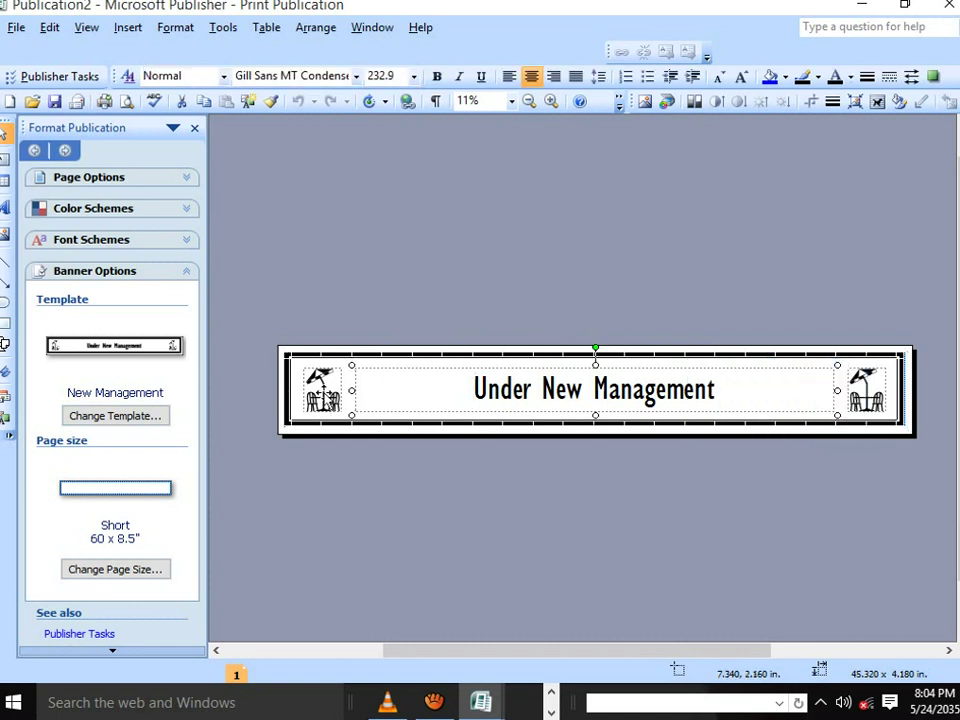
{"action": "left_click", "coordinate": [322, 395]}
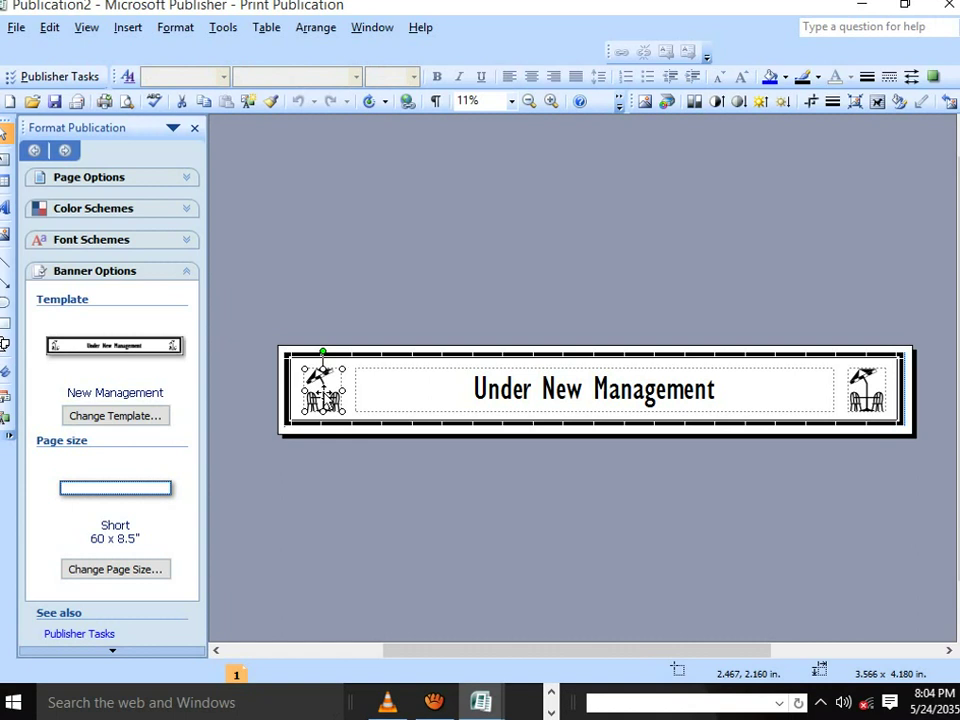
{"action": "right_click", "coordinate": [323, 392]}
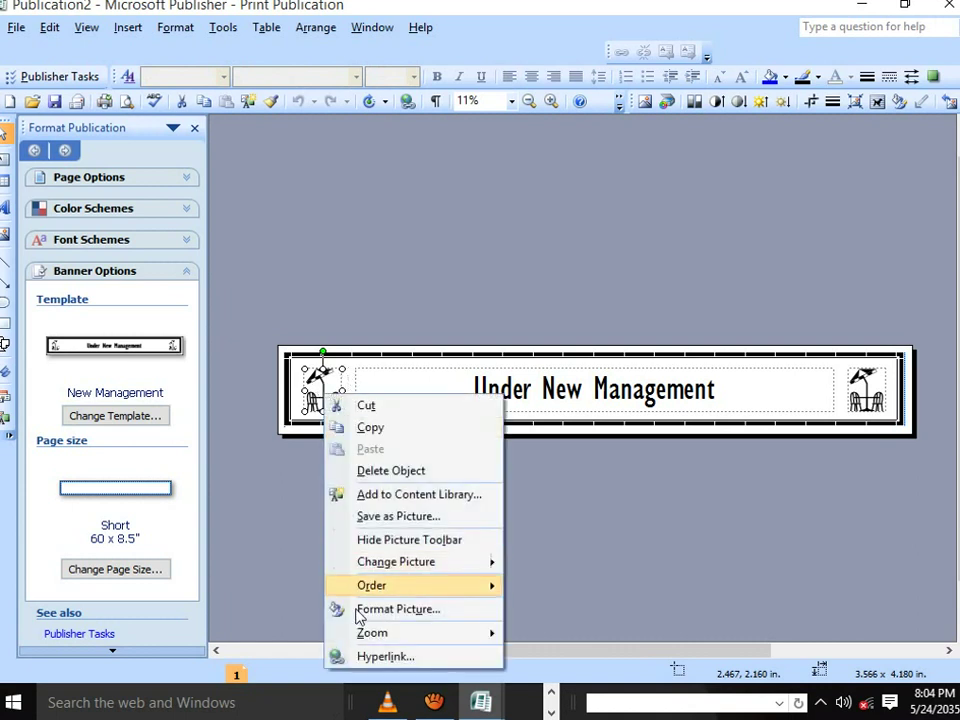
Give the umbrella picture a blue background fill in Format Picture
{"action": "left_click", "coordinate": [390, 610]}
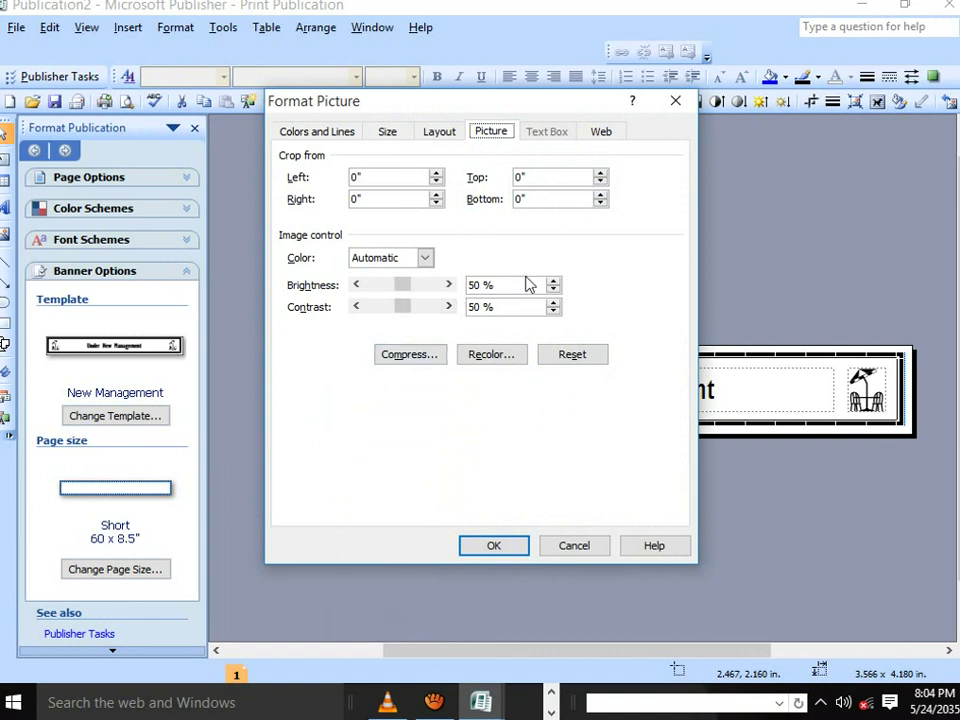
{"action": "left_click", "coordinate": [313, 138]}
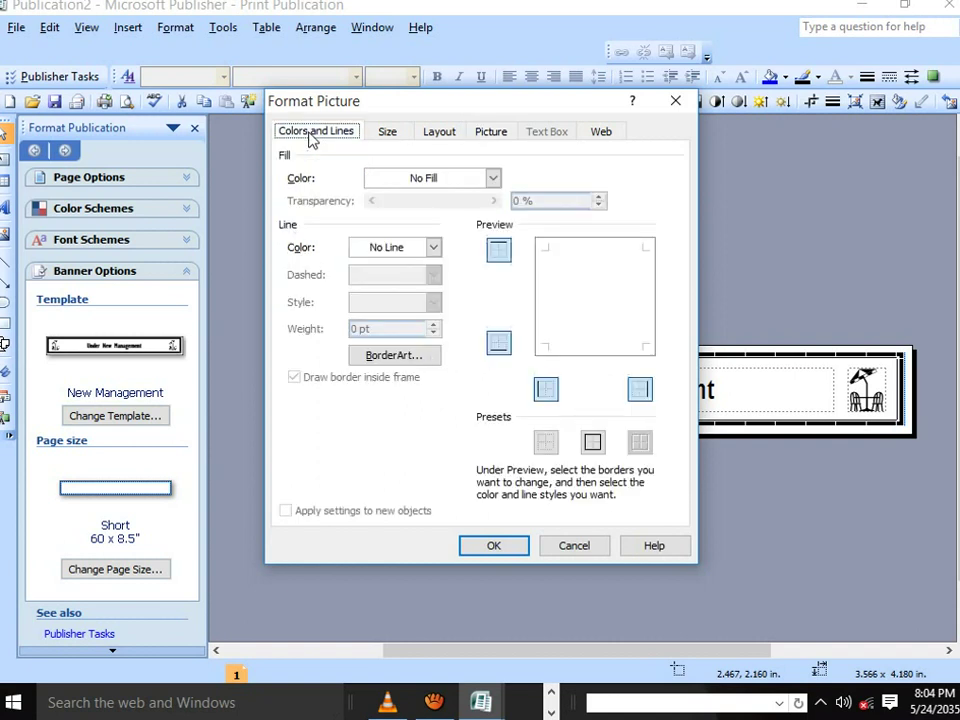
{"action": "left_click", "coordinate": [492, 178]}
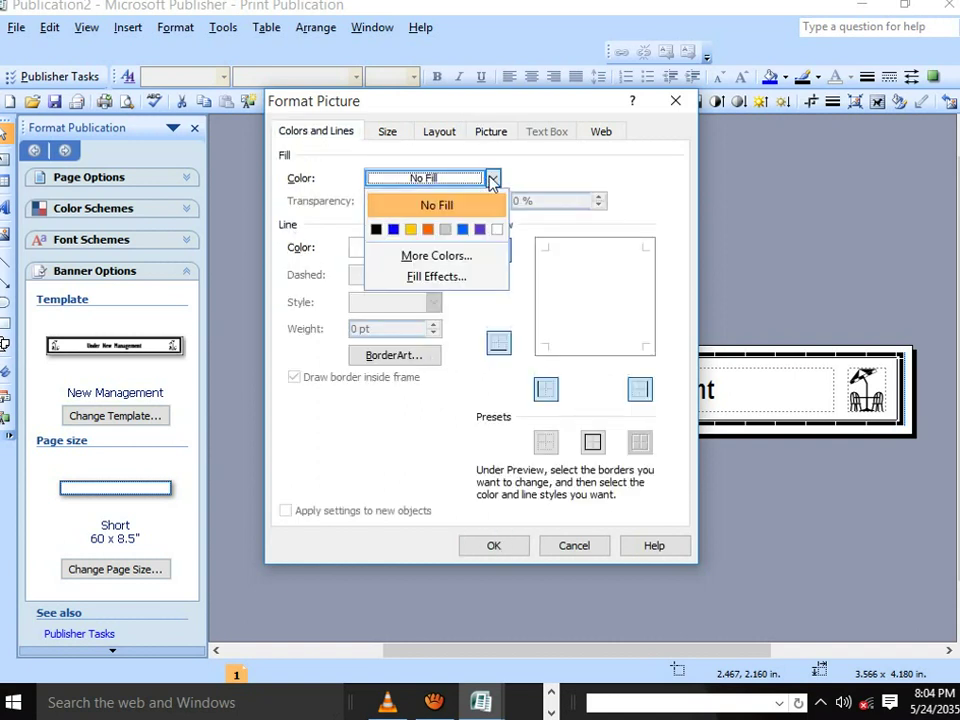
{"action": "left_click", "coordinate": [463, 229]}
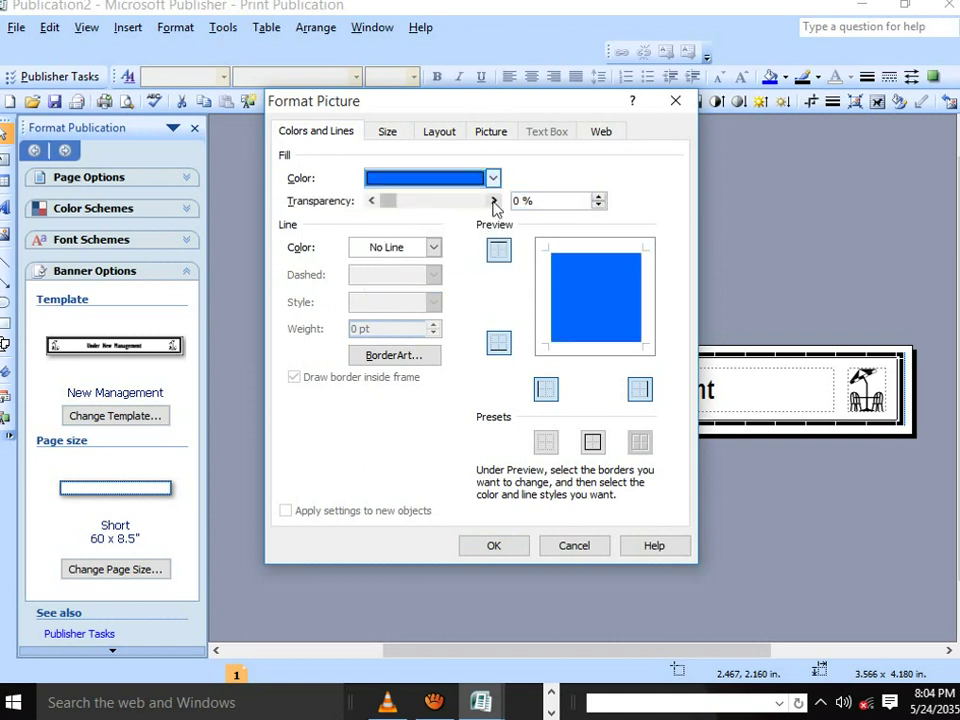
Adjust the blue fill's transparency, ending fully opaque at 0%
{"action": "left_click", "coordinate": [407, 202]}
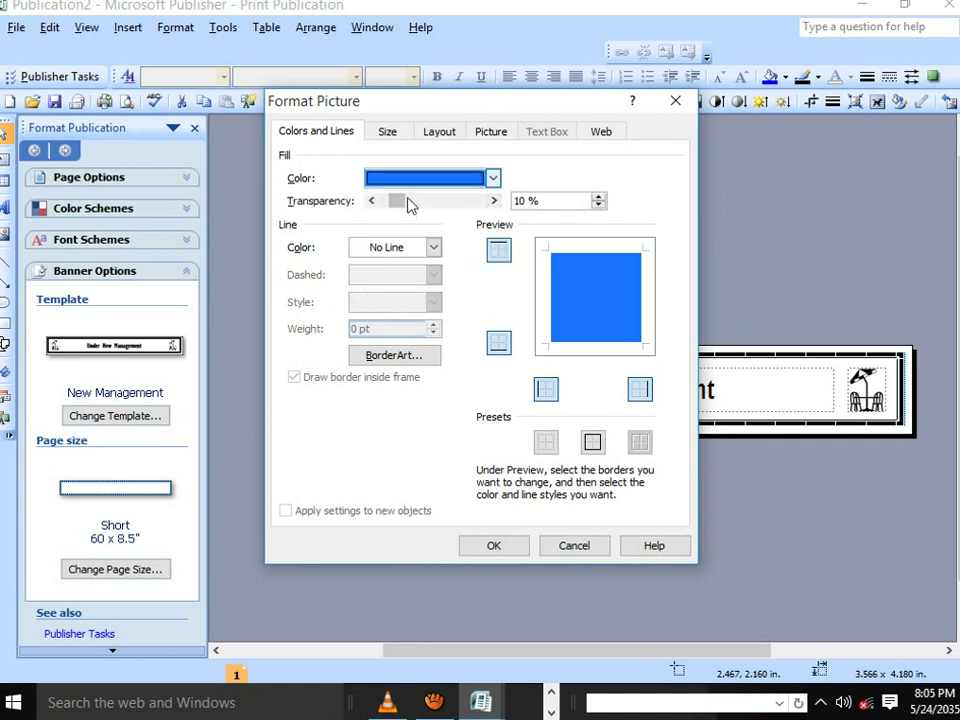
{"action": "left_click", "coordinate": [421, 204]}
{"action": "left_click", "coordinate": [450, 208]}
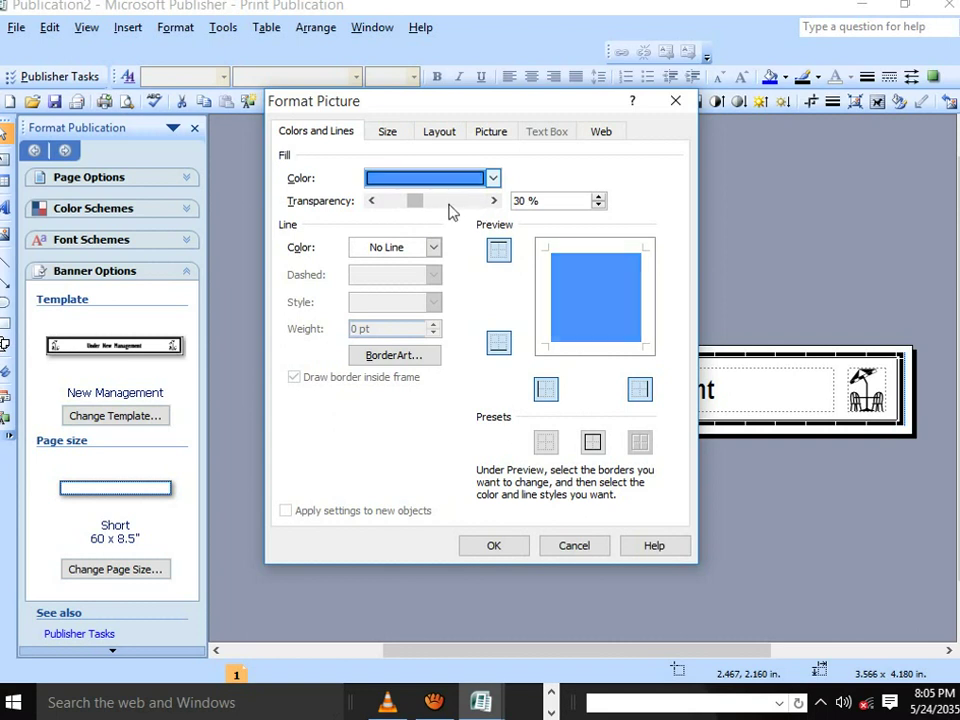
{"action": "left_click", "coordinate": [450, 210]}
{"action": "left_click", "coordinate": [464, 209]}
{"action": "left_click", "coordinate": [474, 207]}
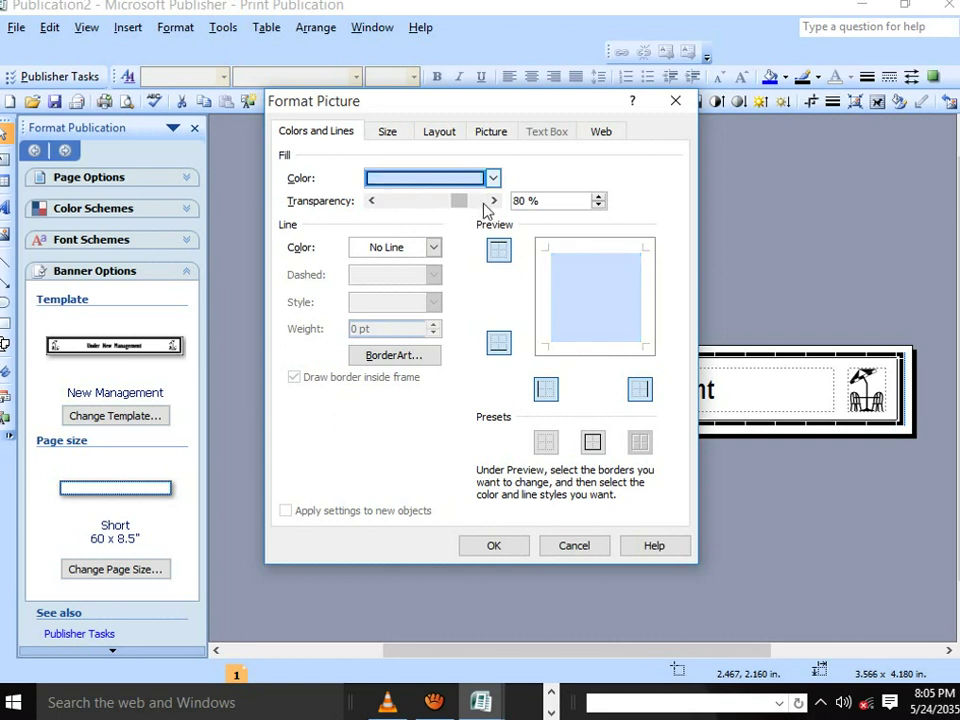
{"action": "left_click", "coordinate": [486, 209]}
{"action": "left_click", "coordinate": [490, 204]}
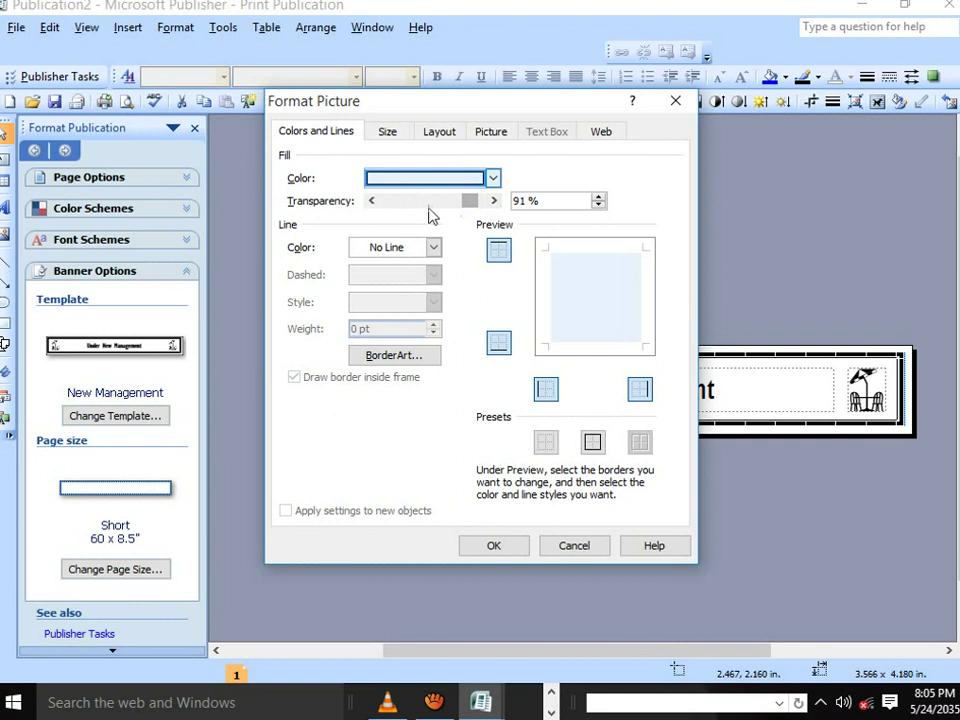
{"action": "left_click", "coordinate": [373, 204]}
{"action": "left_click", "coordinate": [430, 205]}
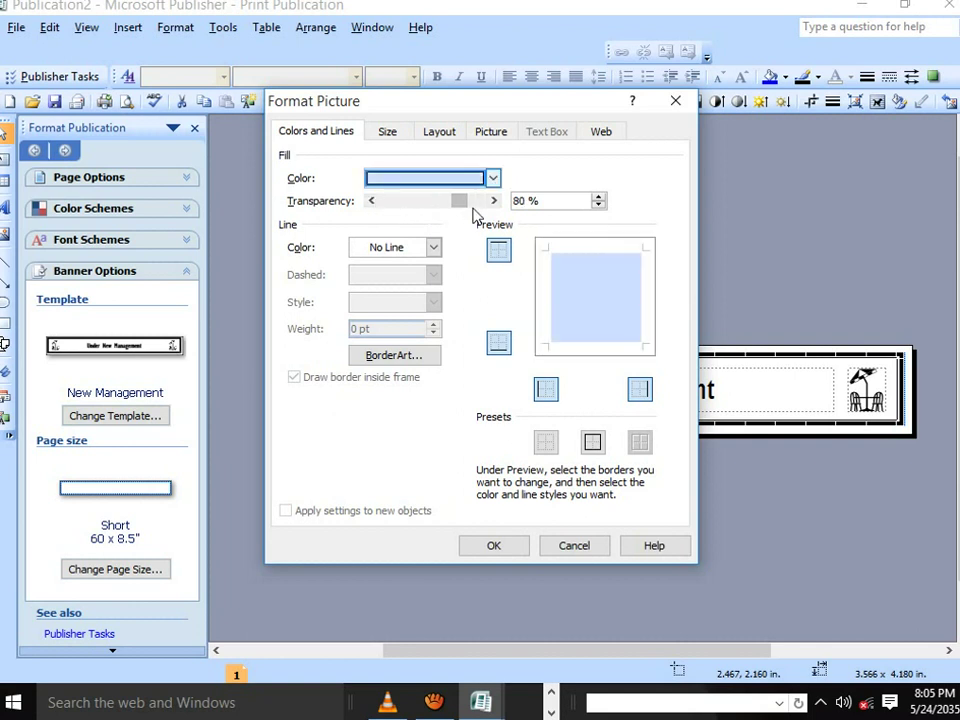
{"action": "left_click_drag", "start_coordinate": [453, 205], "coordinate": [358, 223]}
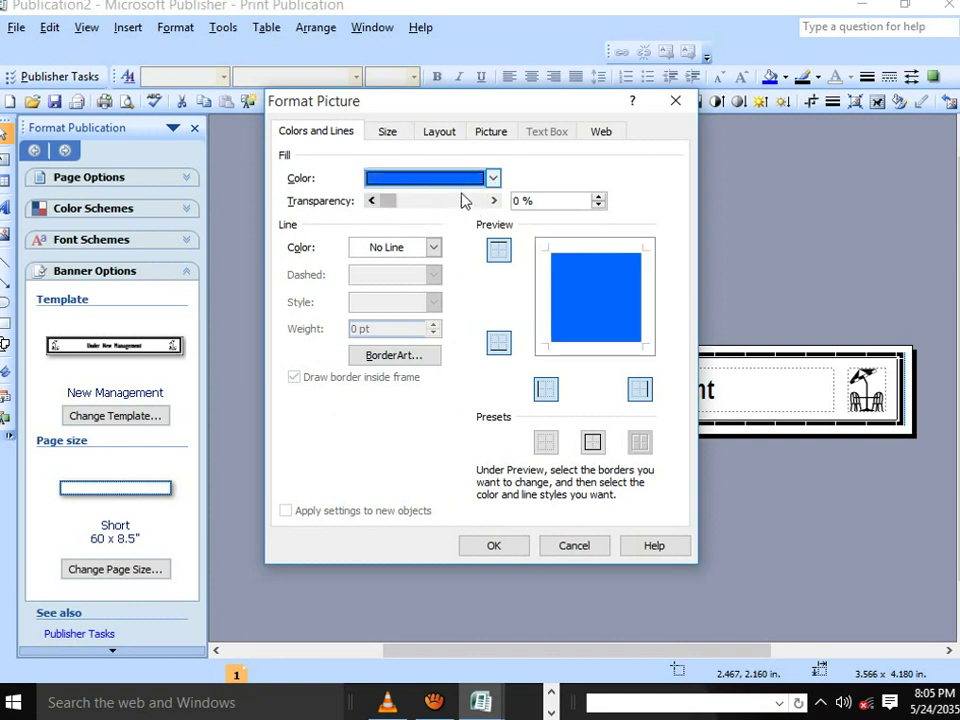
Give the picture a 4.5 pt orange dash-dot border
{"action": "left_click", "coordinate": [433, 248]}
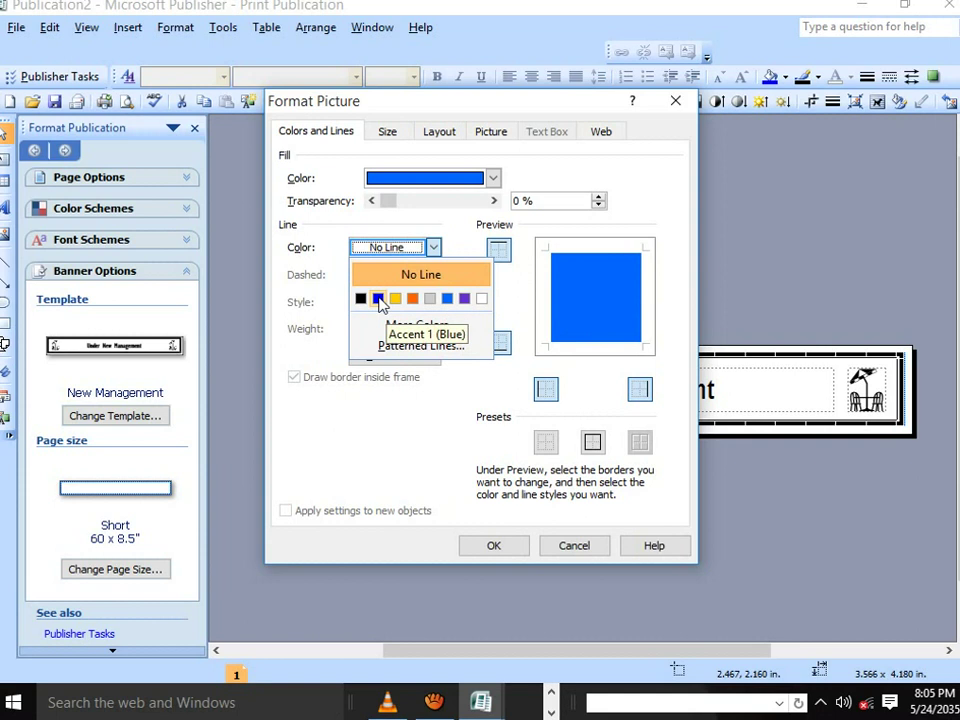
{"action": "left_click", "coordinate": [378, 299]}
{"action": "left_click", "coordinate": [433, 248]}
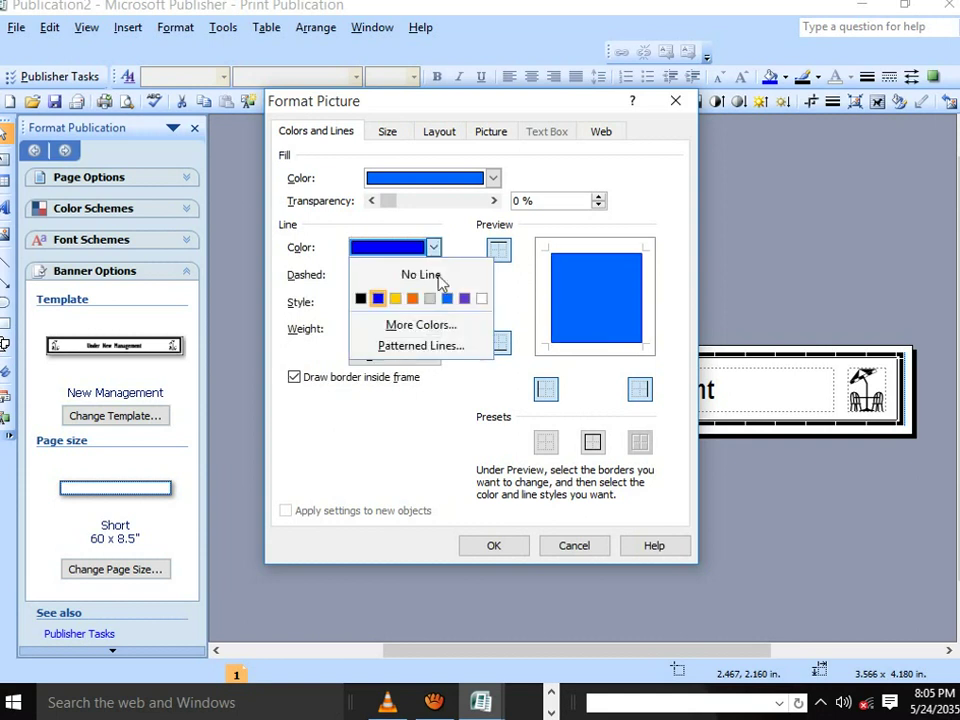
{"action": "left_click", "coordinate": [412, 299]}
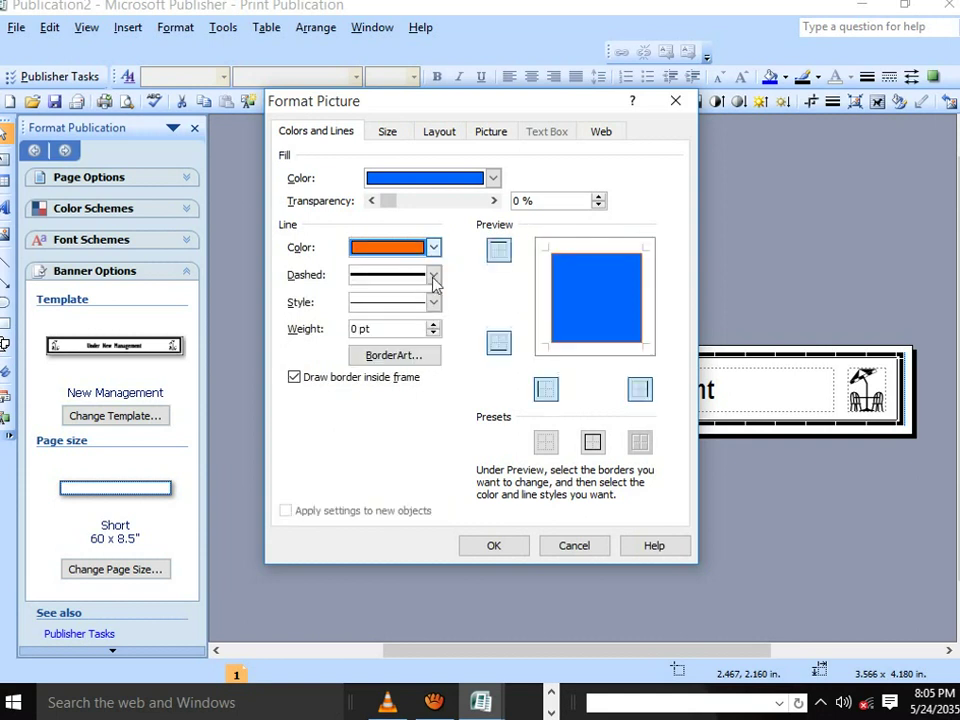
{"action": "left_click", "coordinate": [434, 275]}
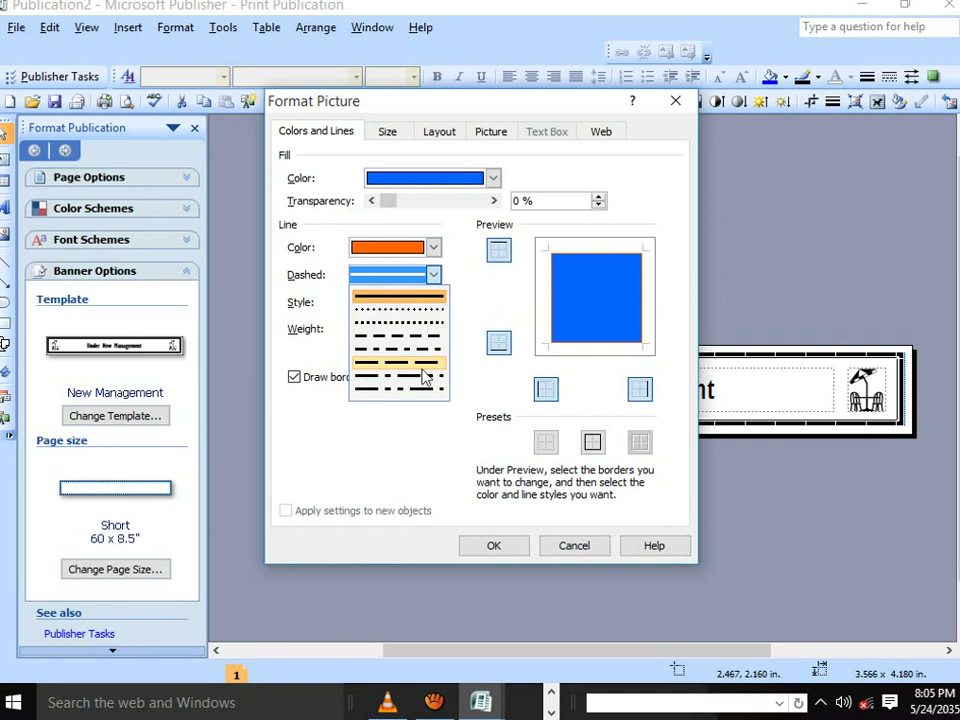
{"action": "left_click", "coordinate": [406, 391]}
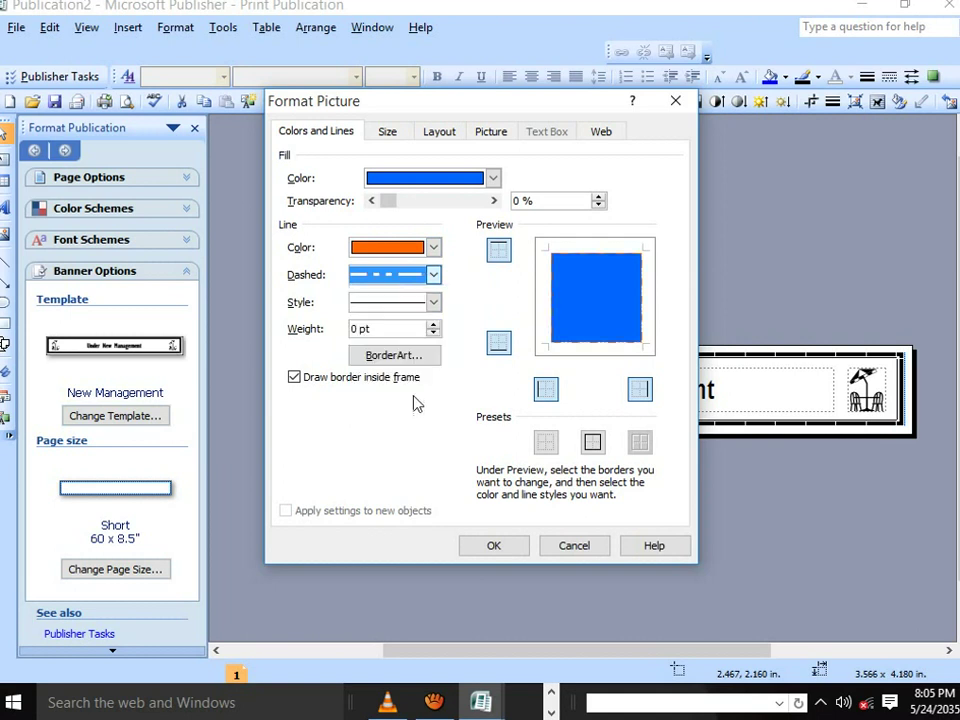
{"action": "left_click", "coordinate": [432, 303]}
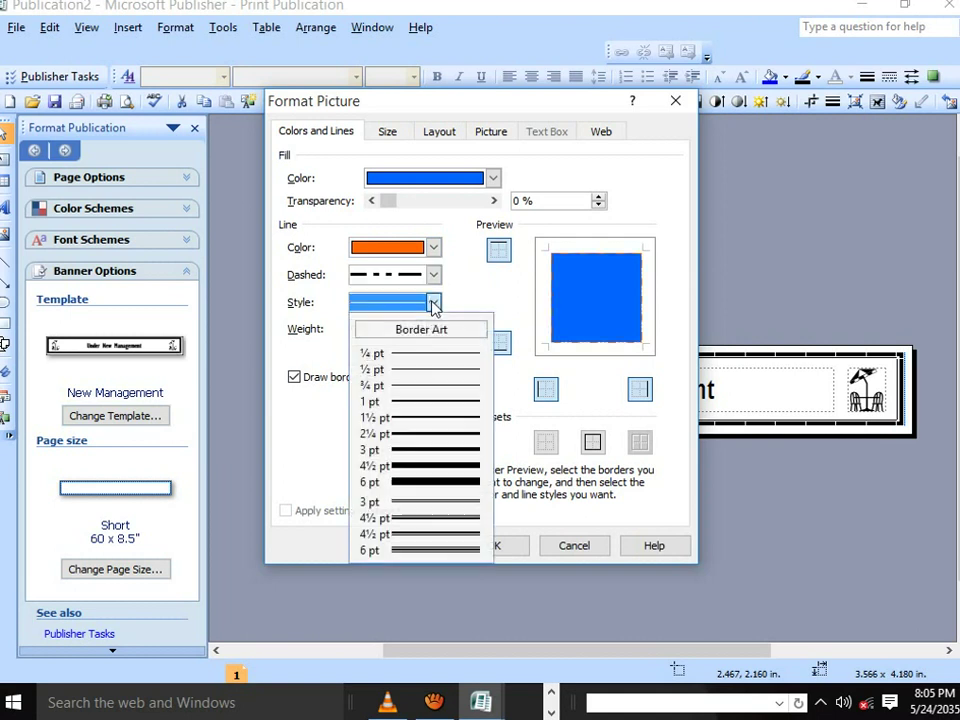
{"action": "left_click", "coordinate": [442, 469]}
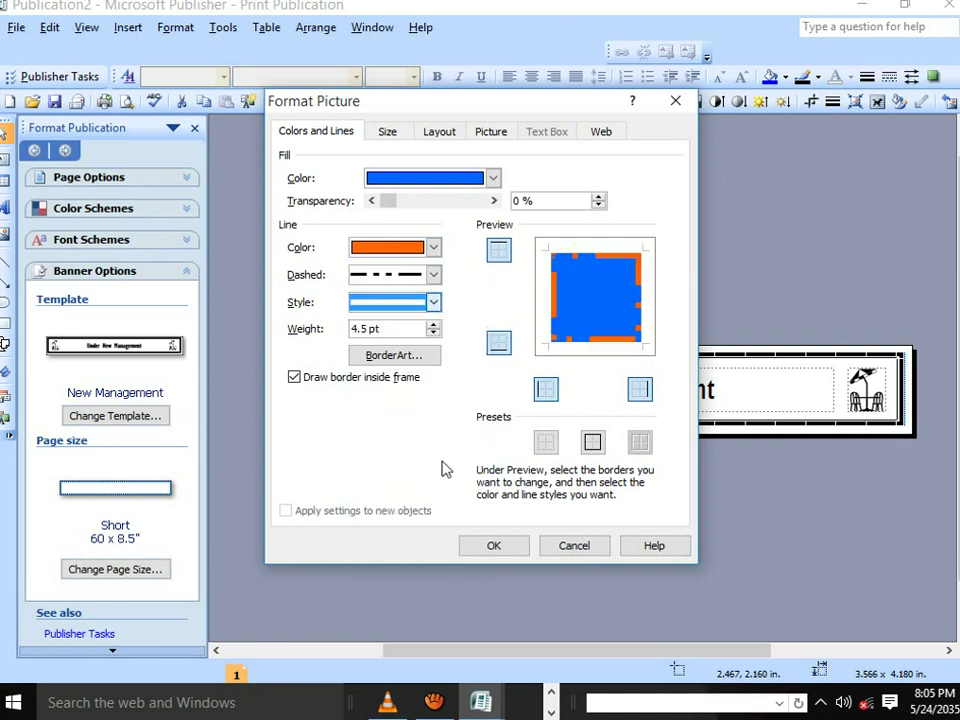
Apply the Balloons...3 Colors BorderArt to the picture
{"action": "left_click", "coordinate": [416, 355]}
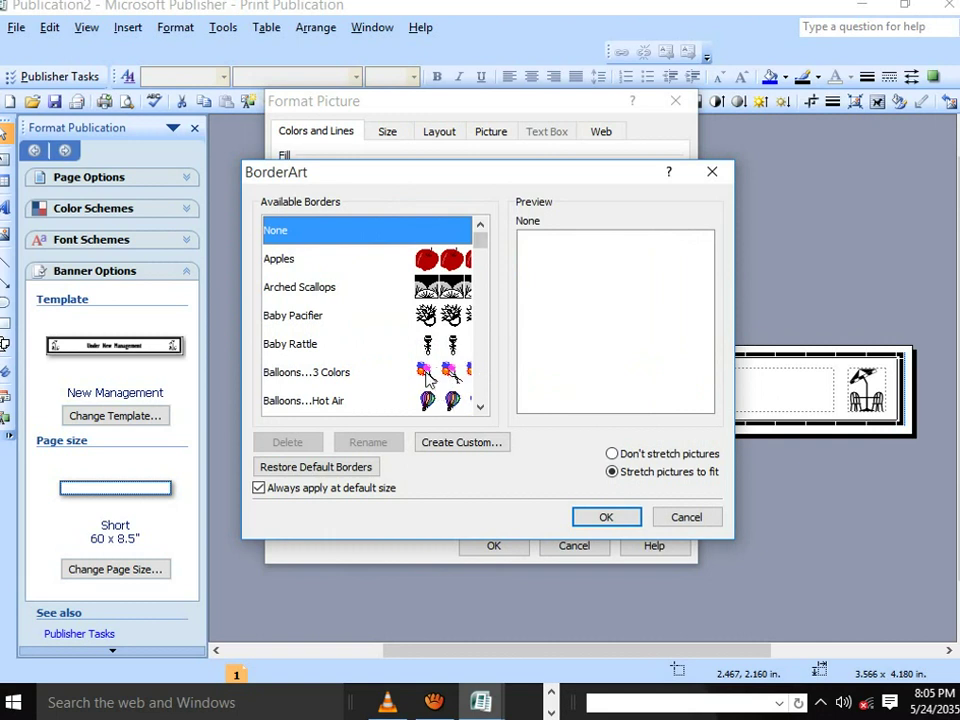
{"action": "left_click", "coordinate": [427, 374]}
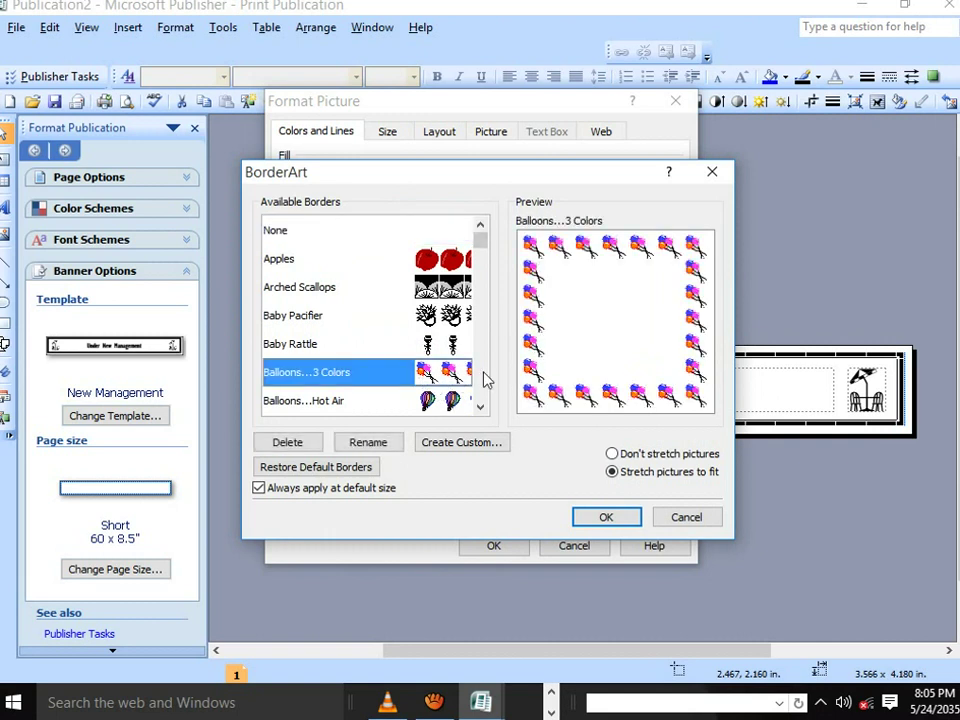
{"action": "left_click", "coordinate": [603, 518]}
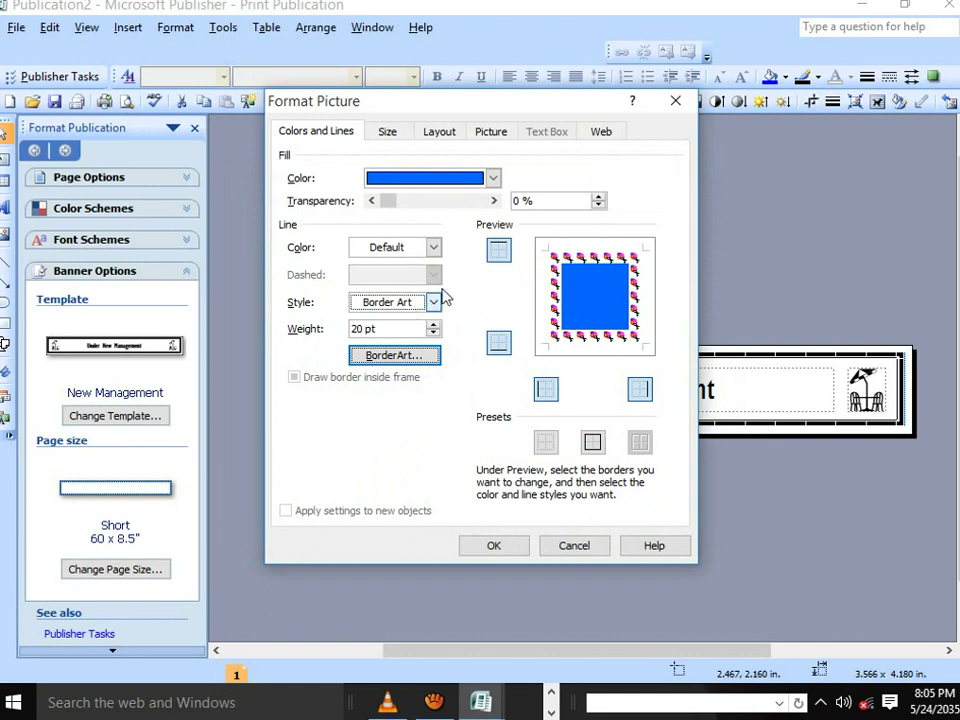
Set the picture's fill to No Fill and close Format Picture
{"action": "left_click", "coordinate": [491, 181]}
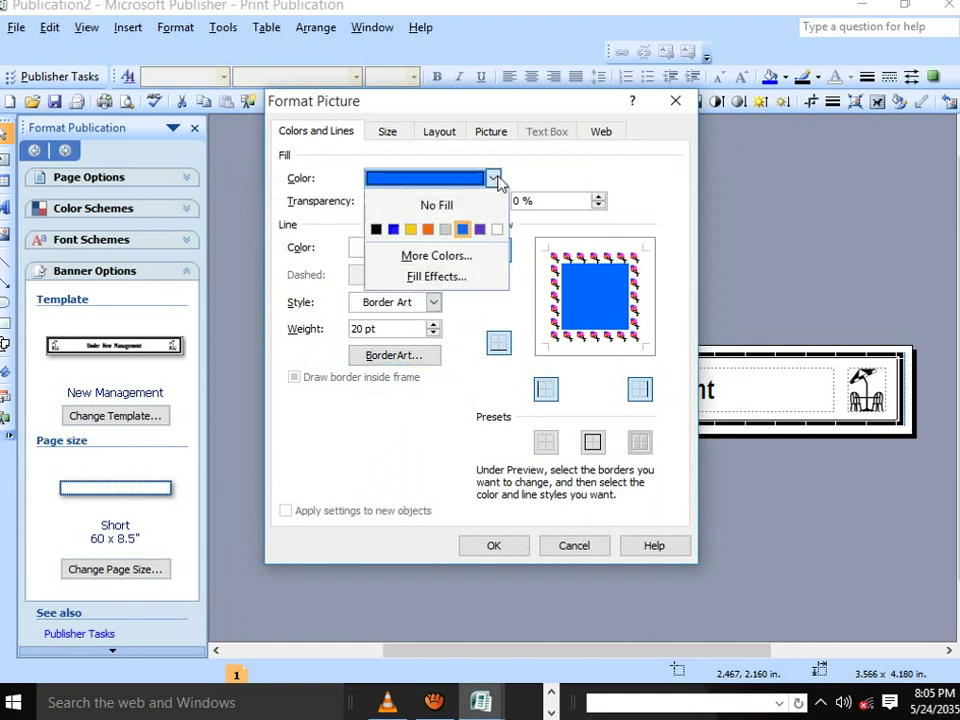
{"action": "left_click", "coordinate": [437, 206]}
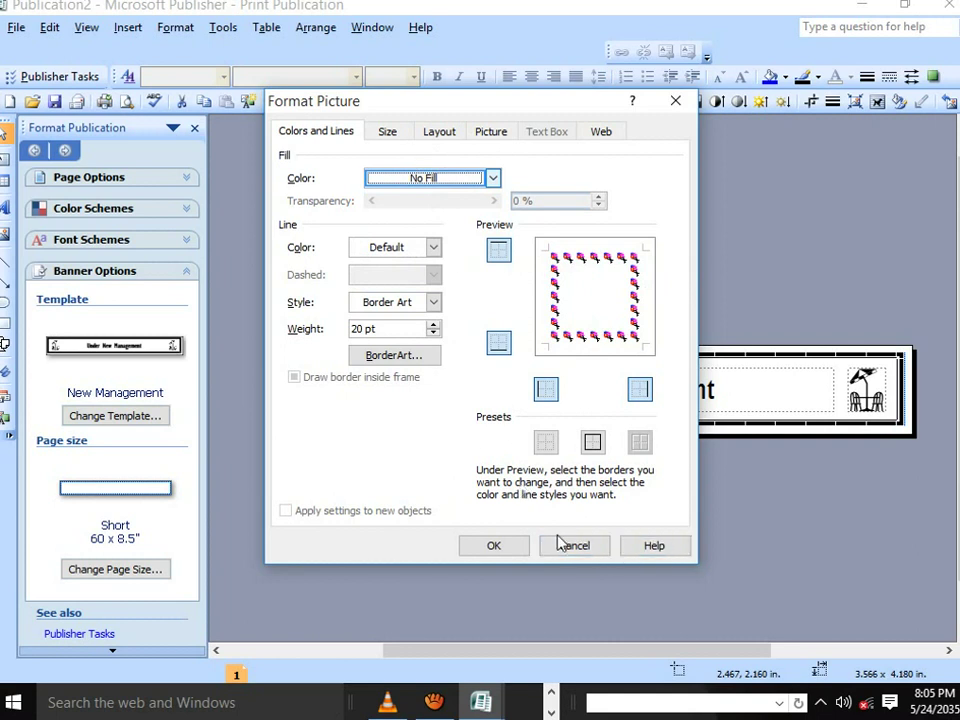
{"action": "left_click", "coordinate": [500, 548]}
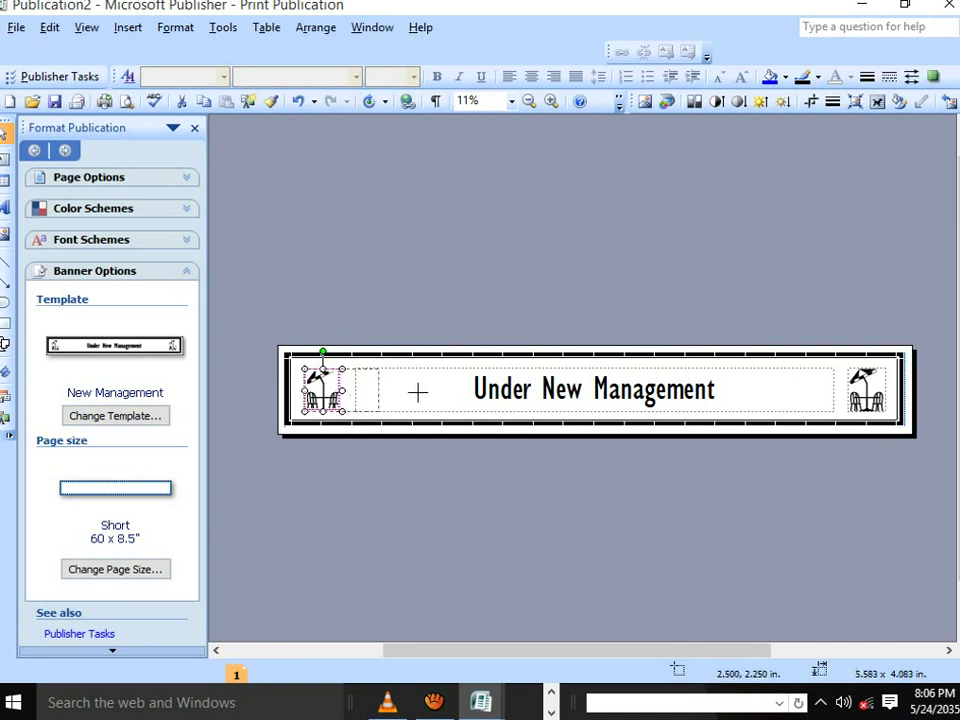
Stretch the left chair picture wider and taller, then undo an accidental deletion
{"action": "left_click_drag", "start_coordinate": [420, 392], "coordinate": [427, 390]}
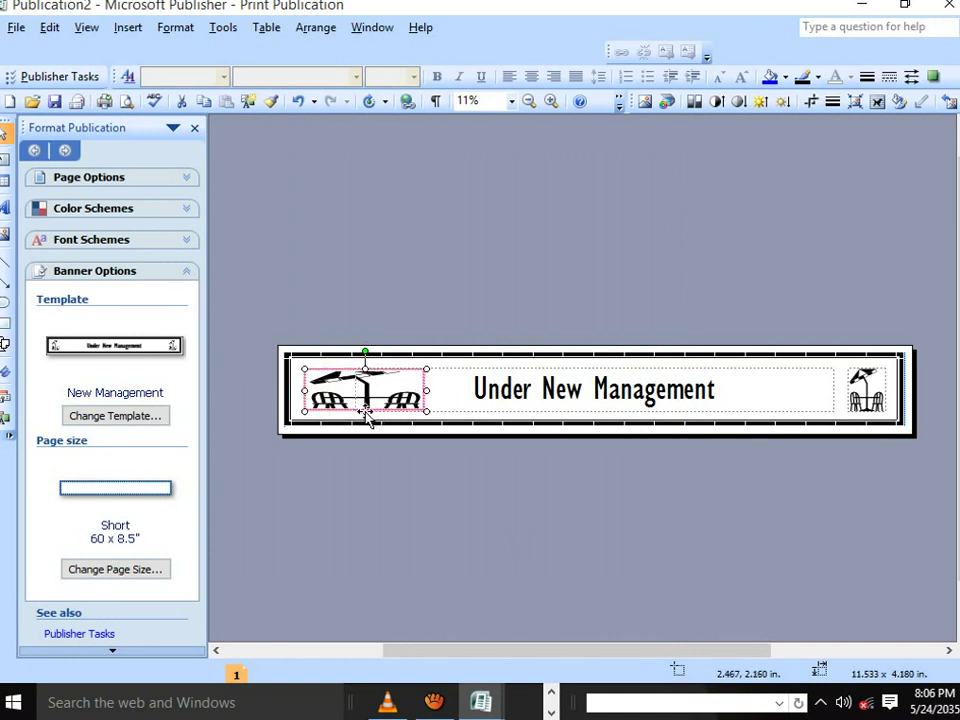
{"action": "left_click_drag", "start_coordinate": [366, 446], "coordinate": [366, 444]}
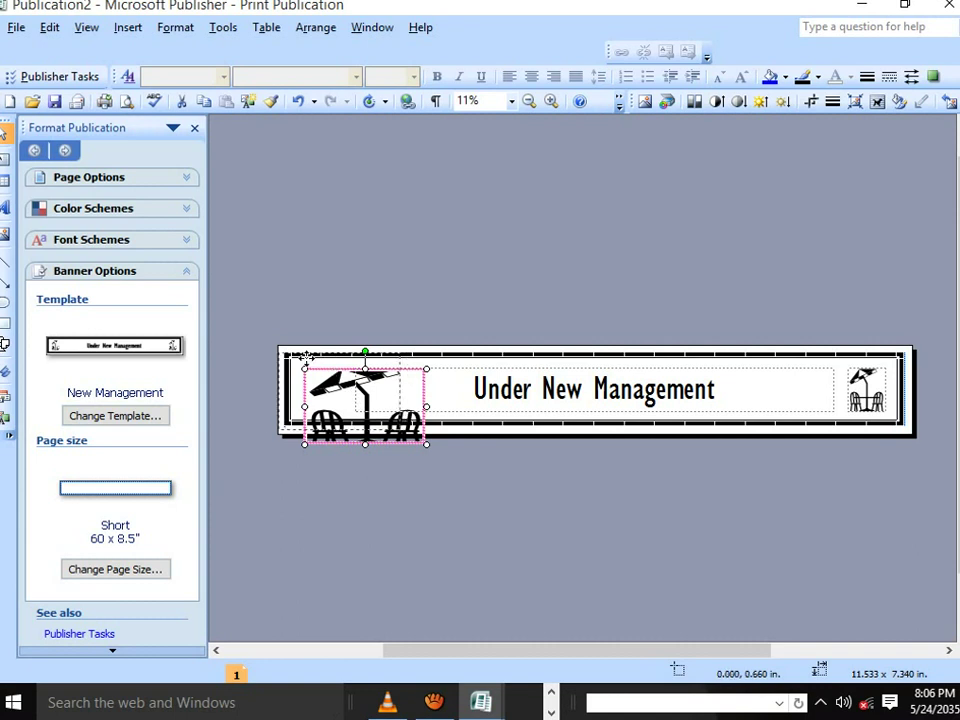
{"action": "key", "text": "Delete"}
{"action": "key", "text": "ctrl+z"}
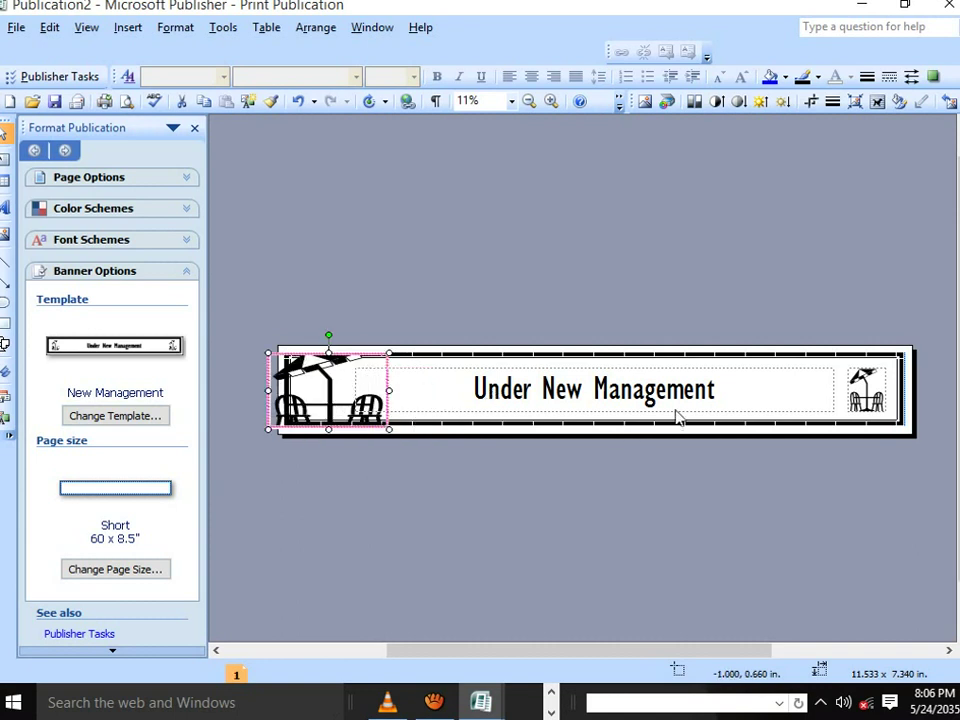
Replace the Under New Management heading with 'Cola beach party'
{"action": "triple_click", "coordinate": [481, 393]}
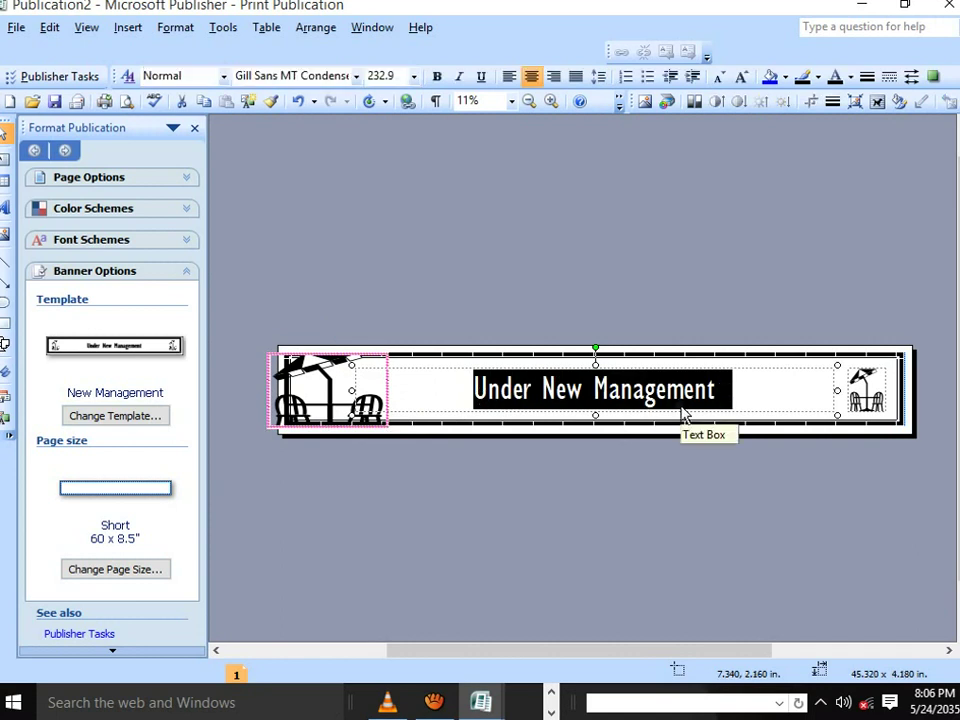
{"action": "type", "text": "co"}
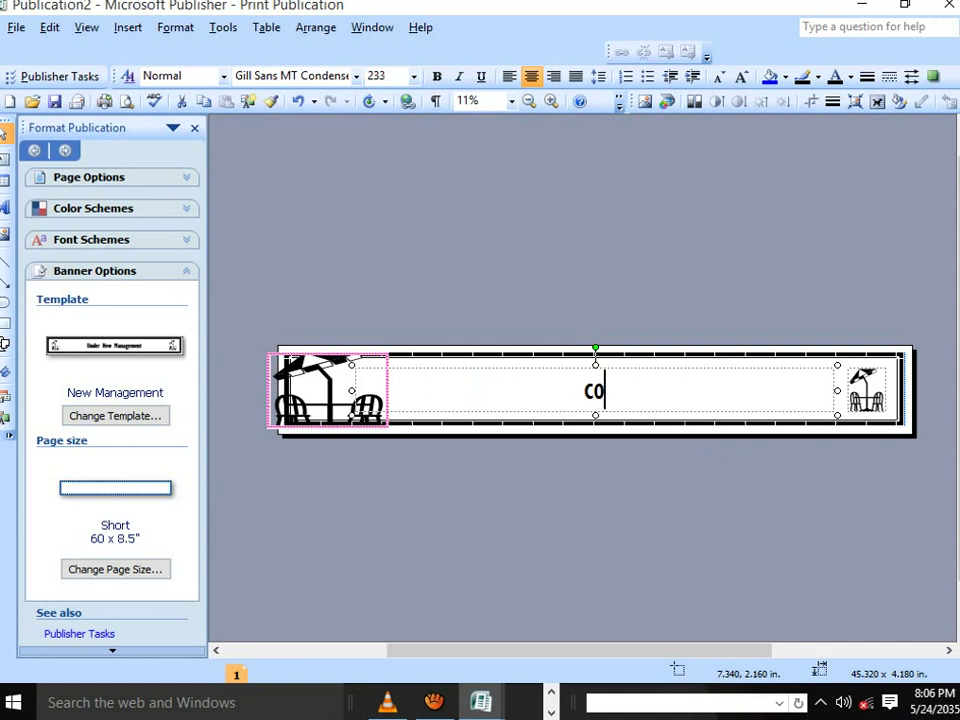
{"action": "type", "text": "lo"}
{"action": "key", "text": "BackSpace"}
{"action": "key", "text": "BackSpace"}
{"action": "type", "text": "la"}
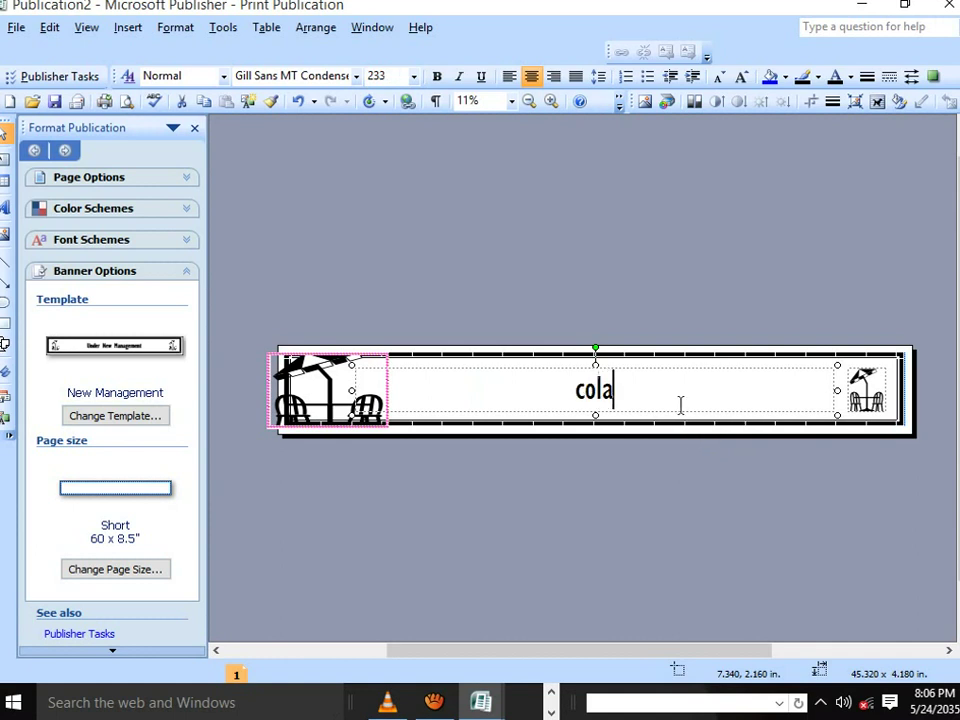
{"action": "type", "text": " beac"}
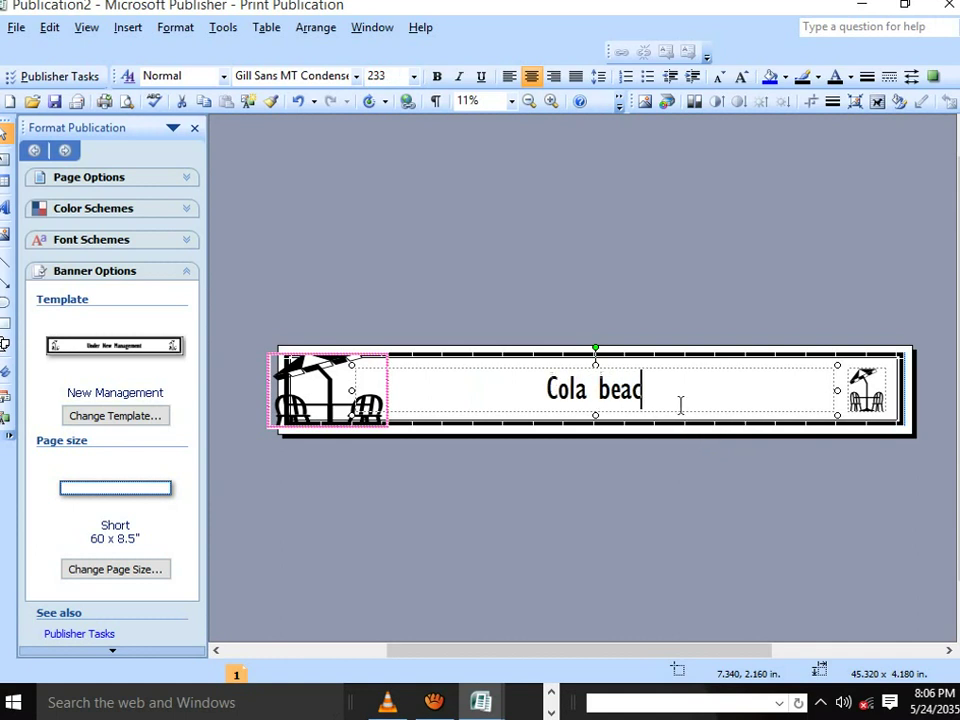
{"action": "type", "text": "h"}
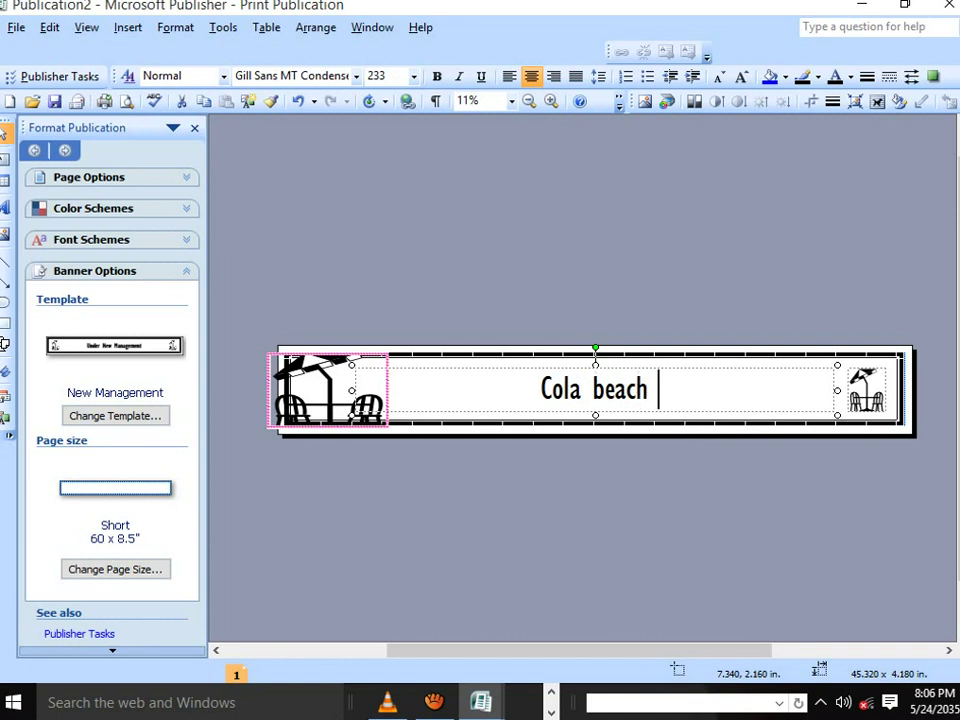
{"action": "type", "text": " party"}
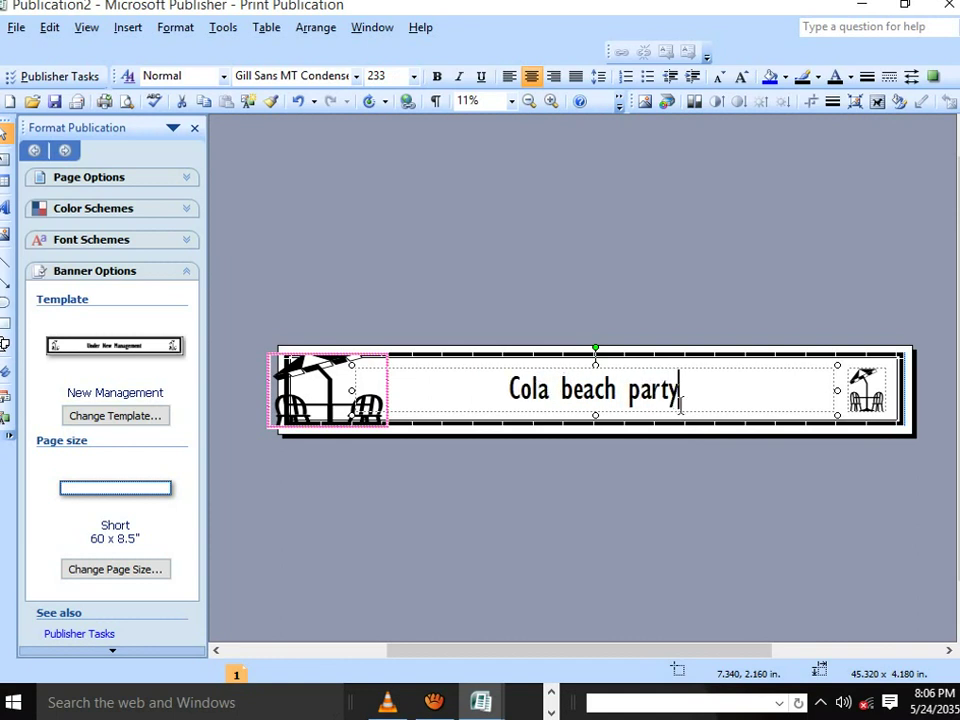
{"action": "type", "text": "\\"}
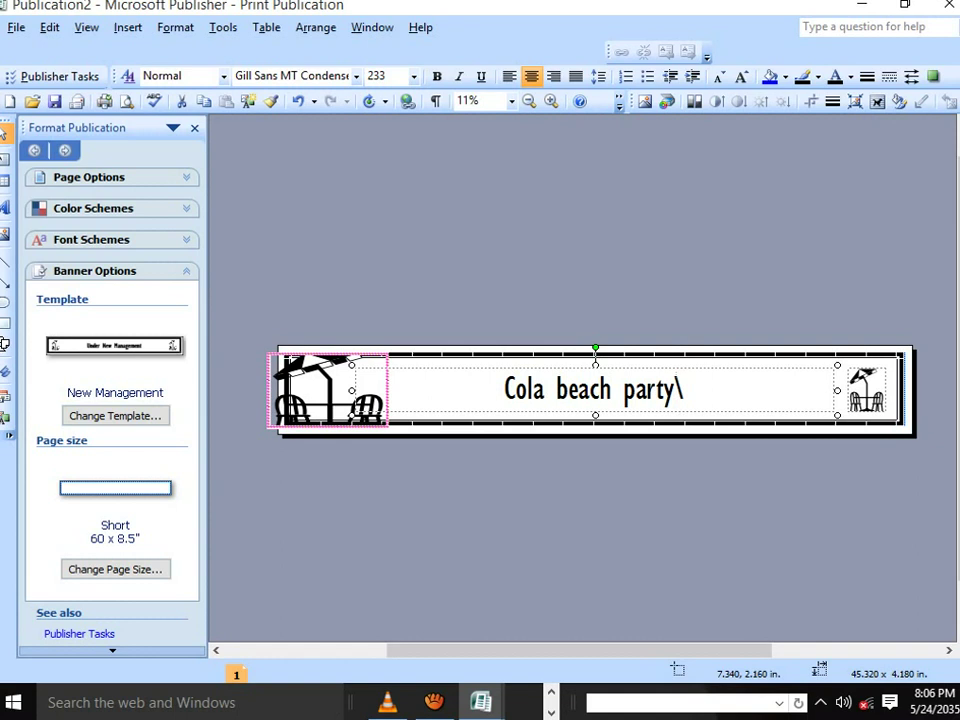
{"action": "key", "text": "BackSpace"}
Add the lines 'Time:2:00 pm' and 'Fees :$70 adults/children $30' below the title
{"action": "key", "text": "Return"}
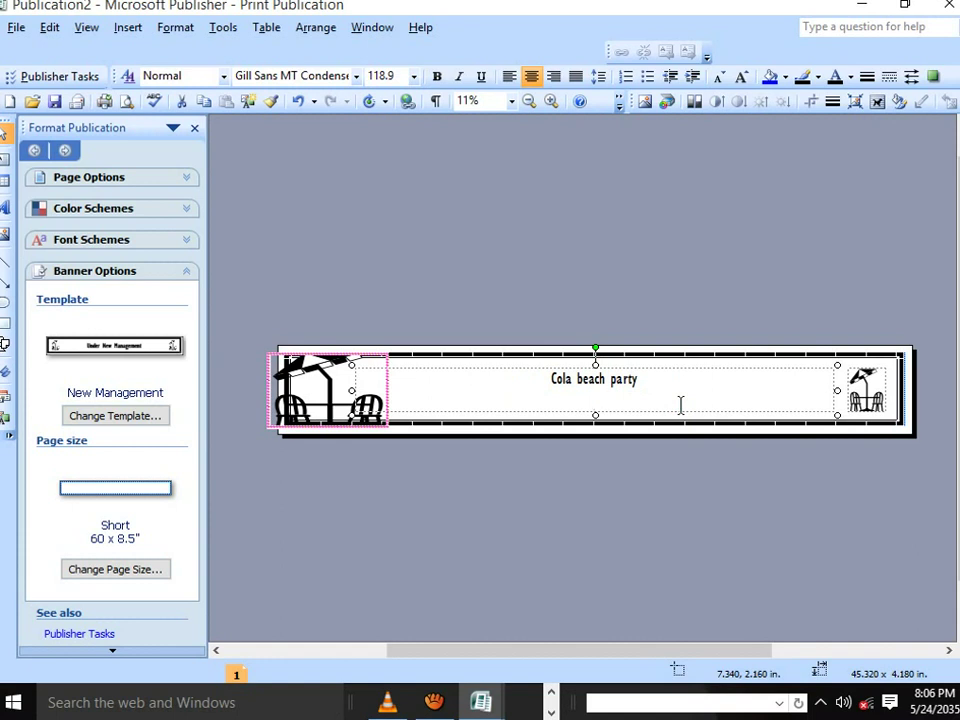
{"action": "type", "text": "tim"}
{"action": "type", "text": "e:"}
{"action": "type", "text": "2"}
{"action": "type", "text": ":"}
{"action": "type", "text": "00 "}
{"action": "type", "text": "pm"}
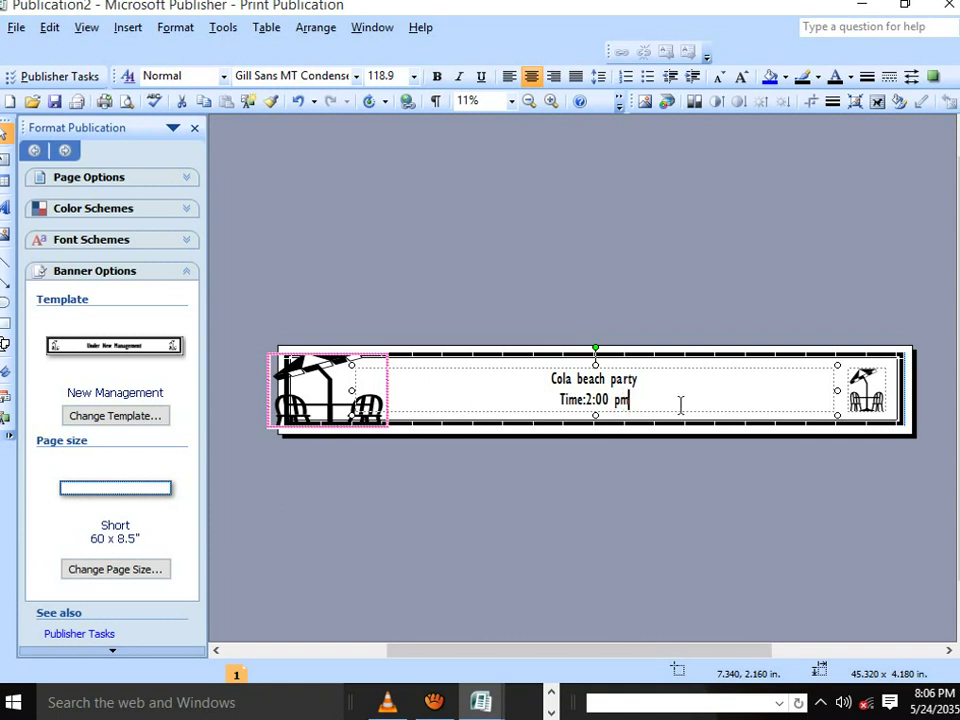
{"action": "key", "text": "Return"}
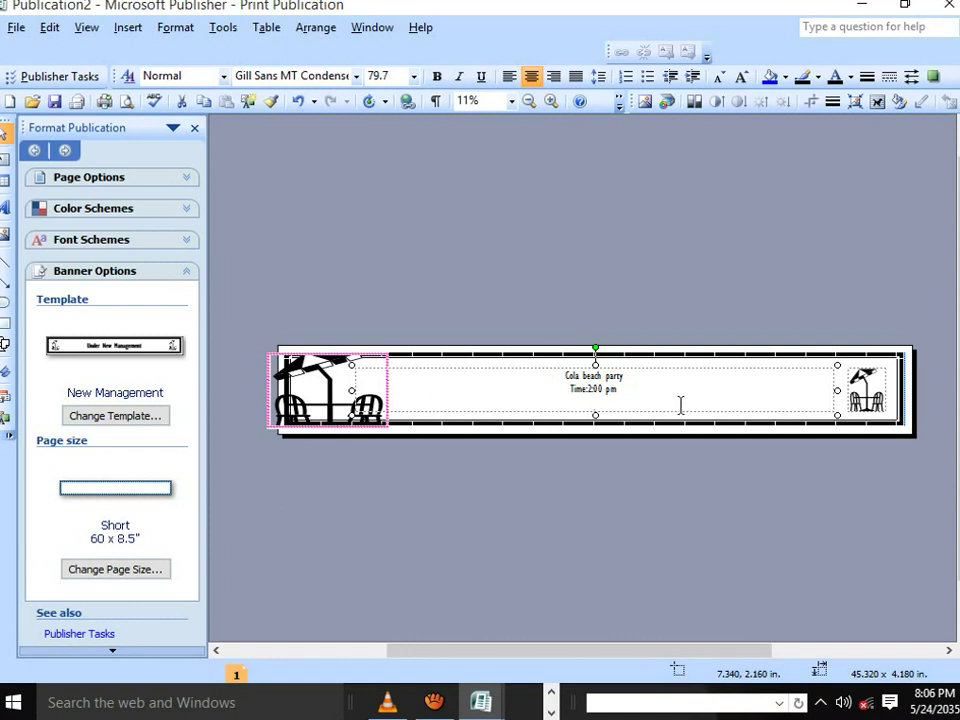
{"action": "type", "text": "fe"}
{"action": "type", "text": "s"}
{"action": "type", "text": "1"}
{"action": "key", "text": "BackSpace"}
{"action": "type", "text": "$"}
{"action": "type", "text": "70"}
{"action": "type", "text": "adu"}
{"action": "type", "text": "lts"}
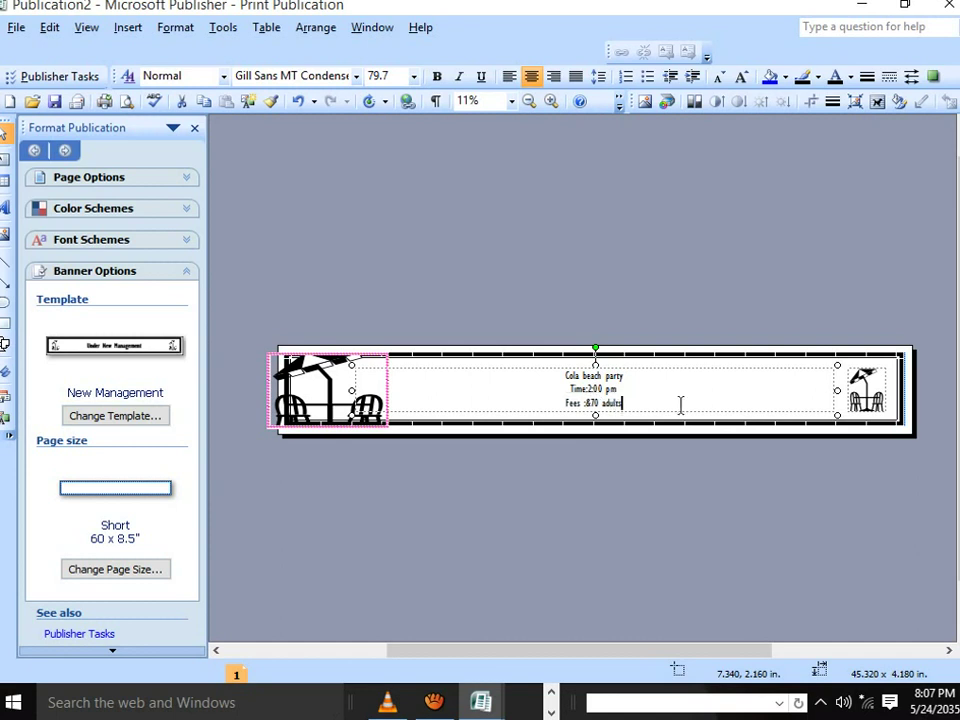
{"action": "type", "text": "/"}
{"action": "type", "text": "chil"}
{"action": "type", "text": "dren"}
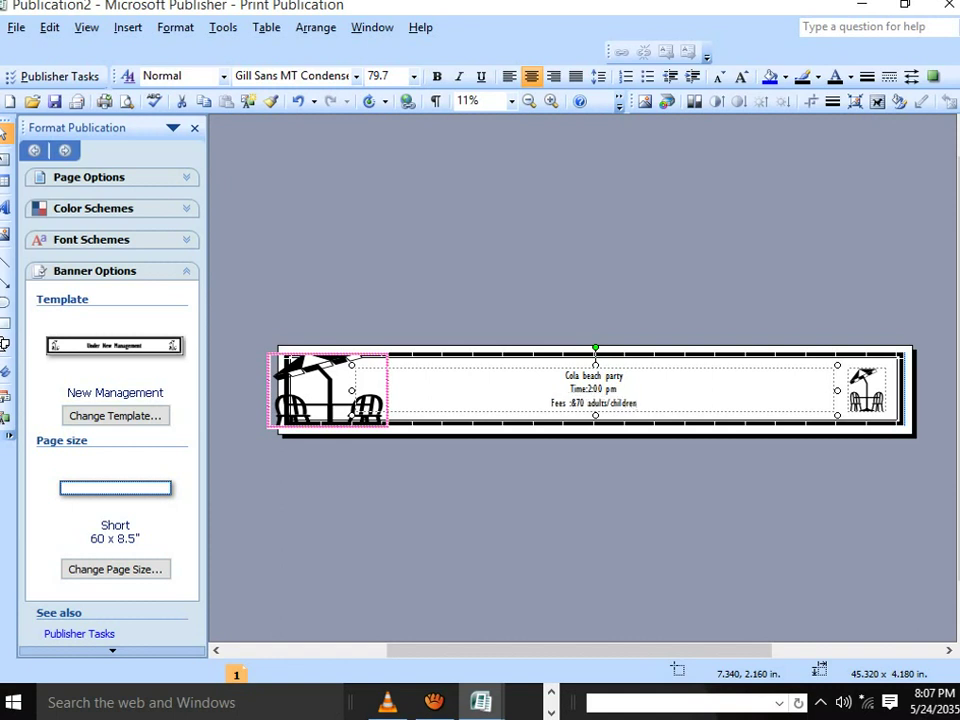
{"action": "type", "text": " 30"}
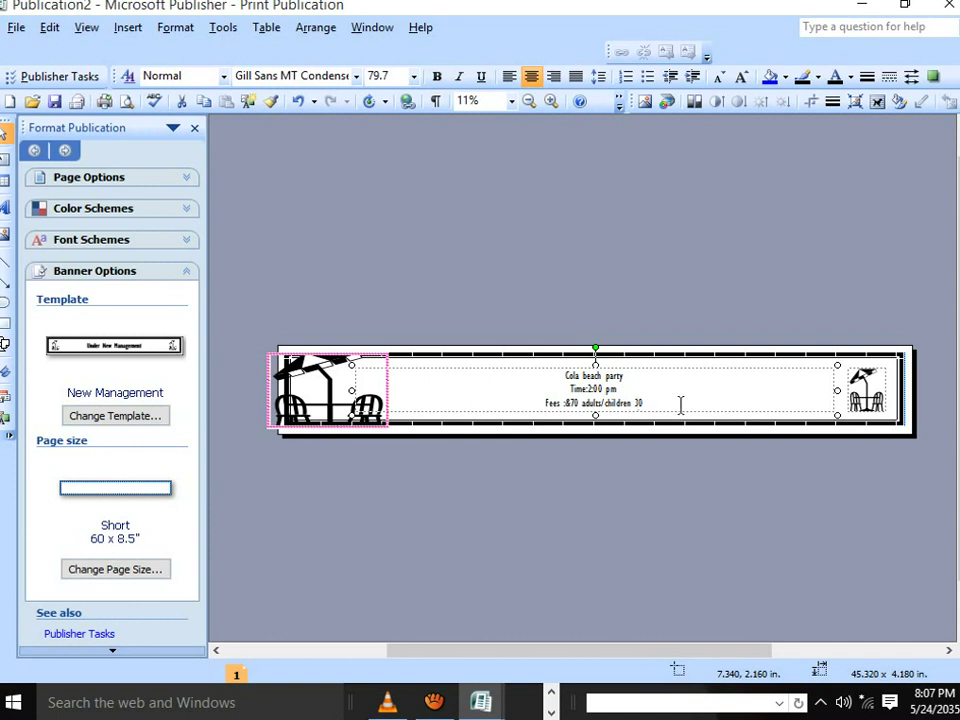
{"action": "type", "text": "$"}
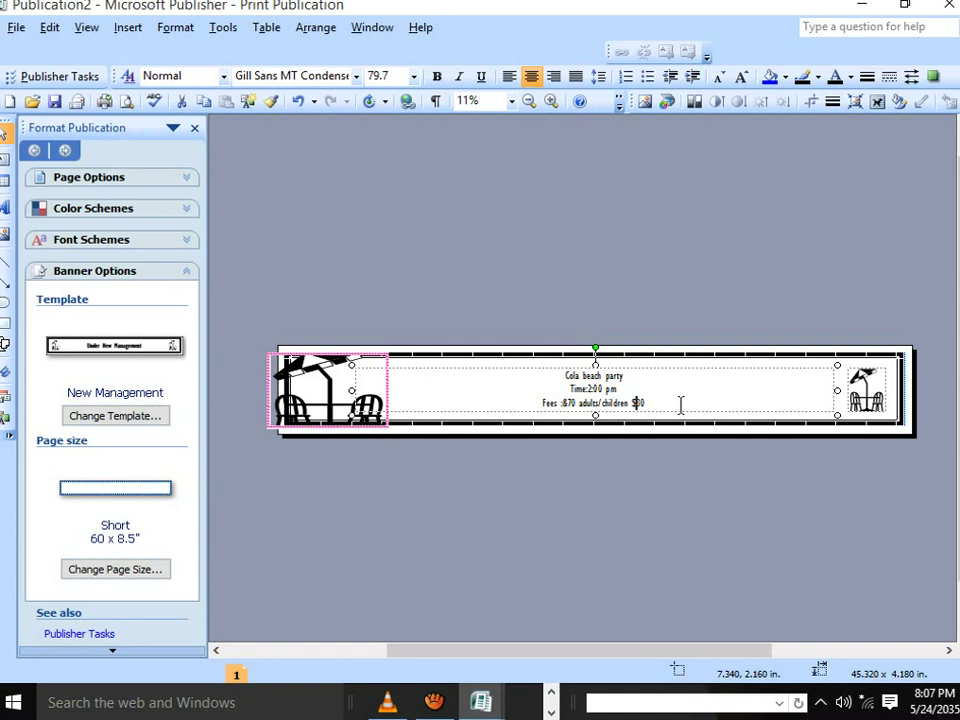
{"action": "key", "text": "BackSpace"}
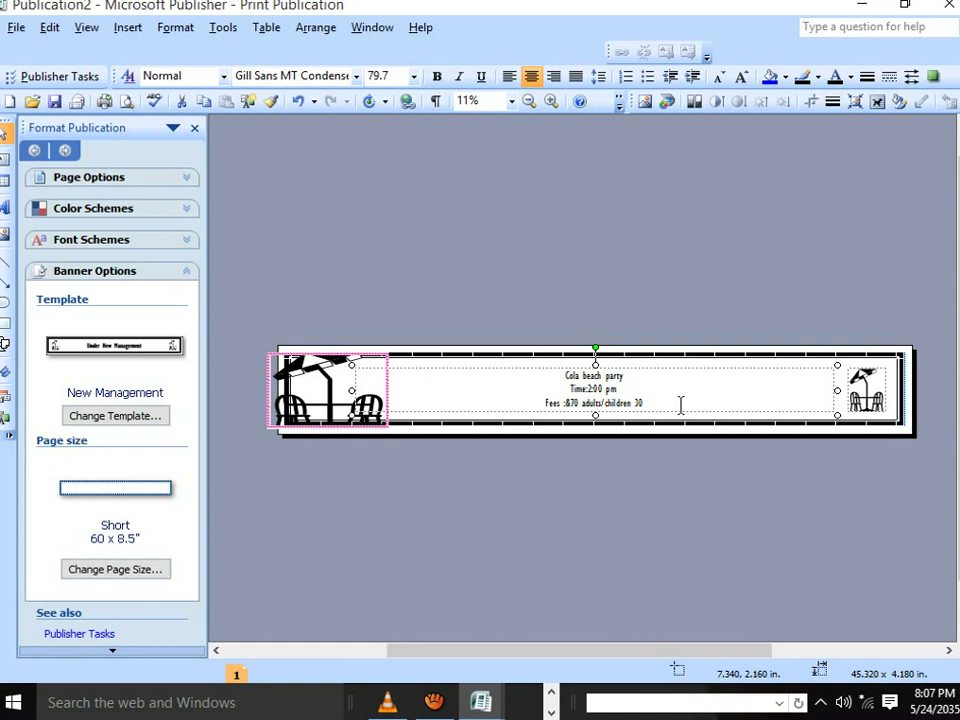
{"action": "type", "text": "$"}
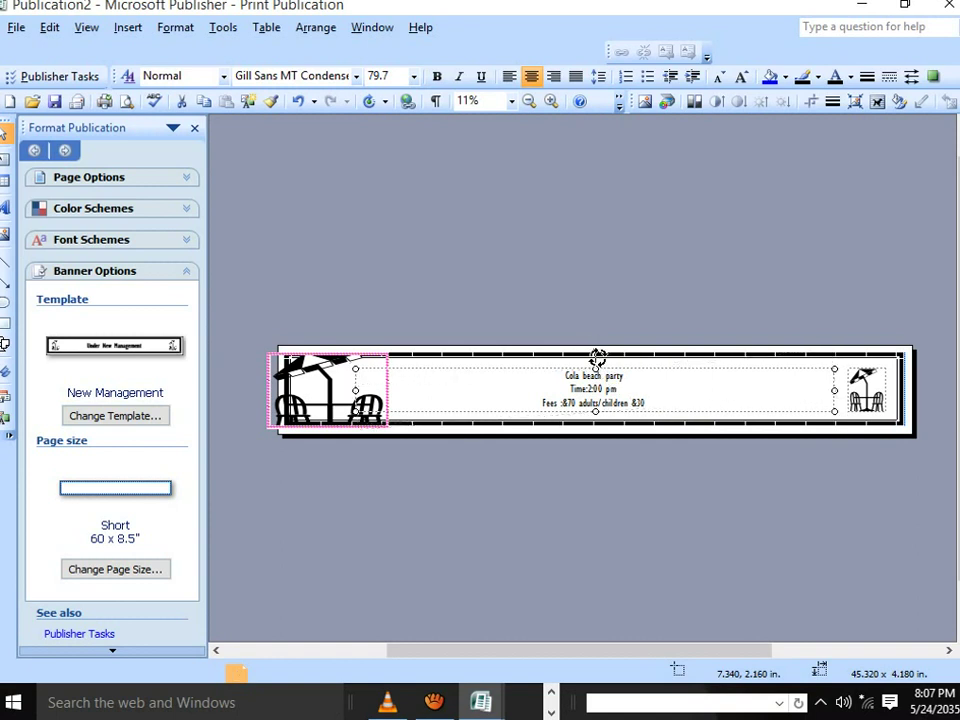
Tilt the party details text box slightly counter-clockwise and show the page size choices
{"action": "left_click_drag", "start_coordinate": [595, 345], "coordinate": [591, 349]}
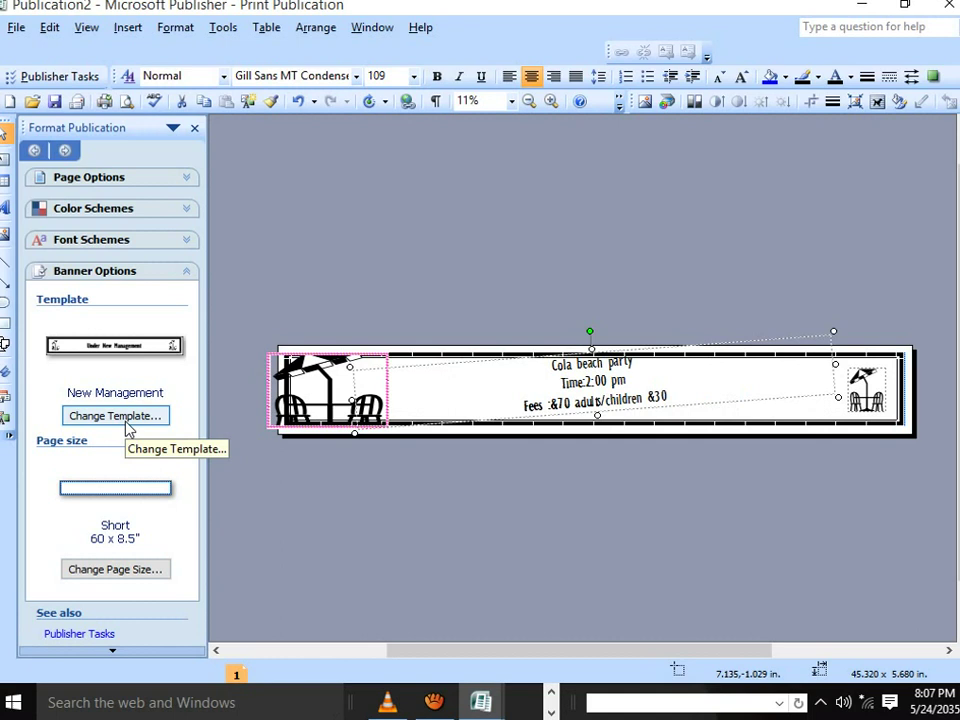
{"action": "left_click", "coordinate": [117, 572]}
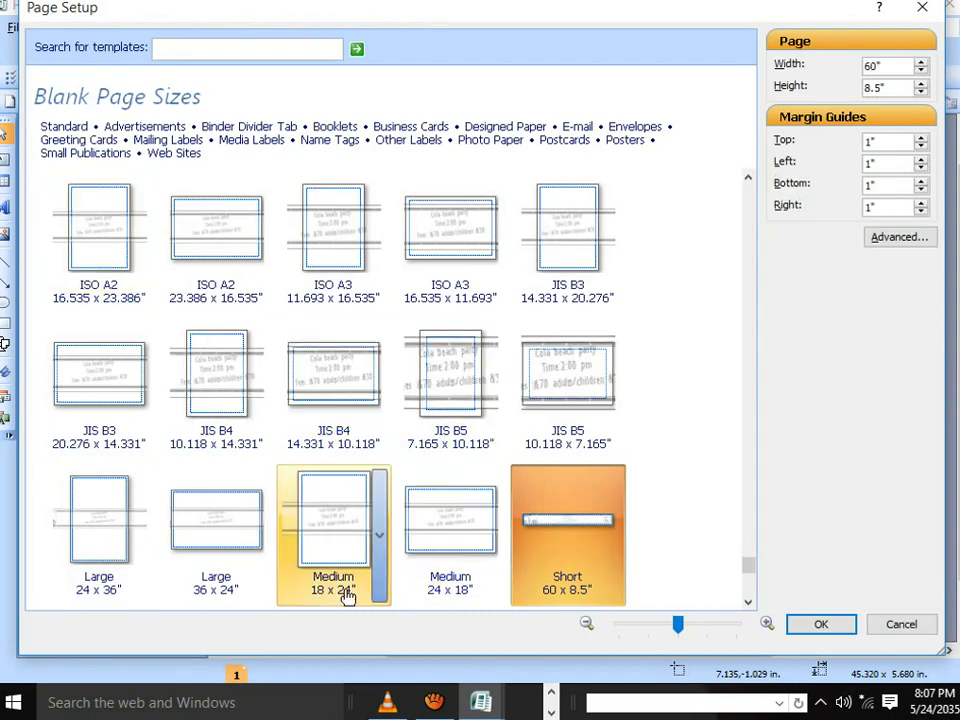
Change the page size to Wide 96 x 11 inches
{"action": "scroll", "coordinate": [345, 595], "scroll_direction": "down", "scroll_amount": 3}
{"action": "scroll", "coordinate": [347, 597], "scroll_direction": "down", "scroll_amount": 2}
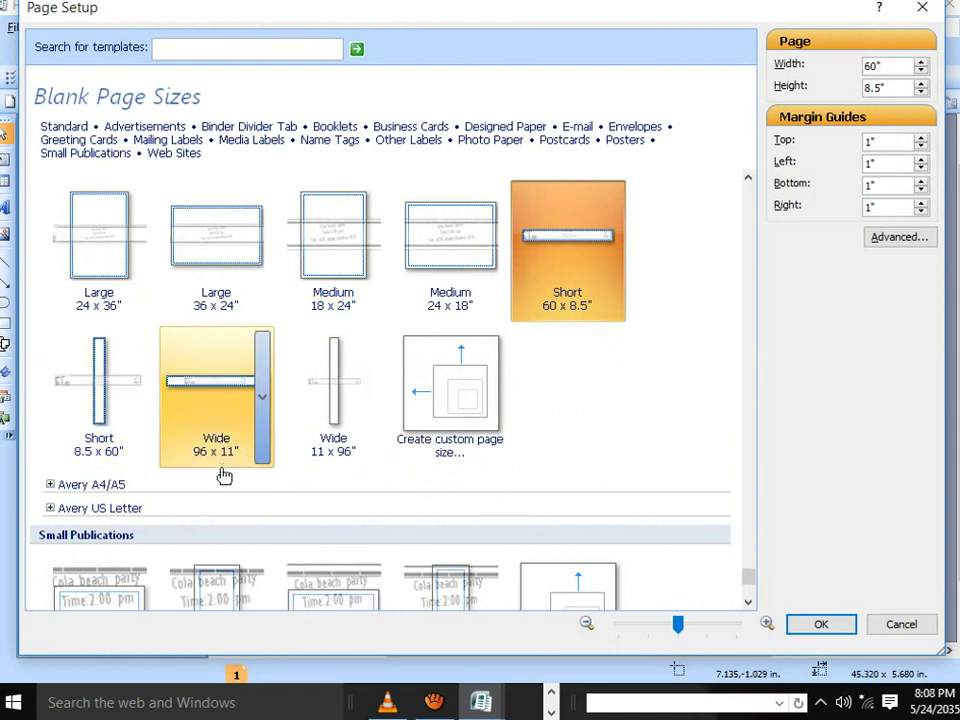
{"action": "left_click", "coordinate": [227, 459]}
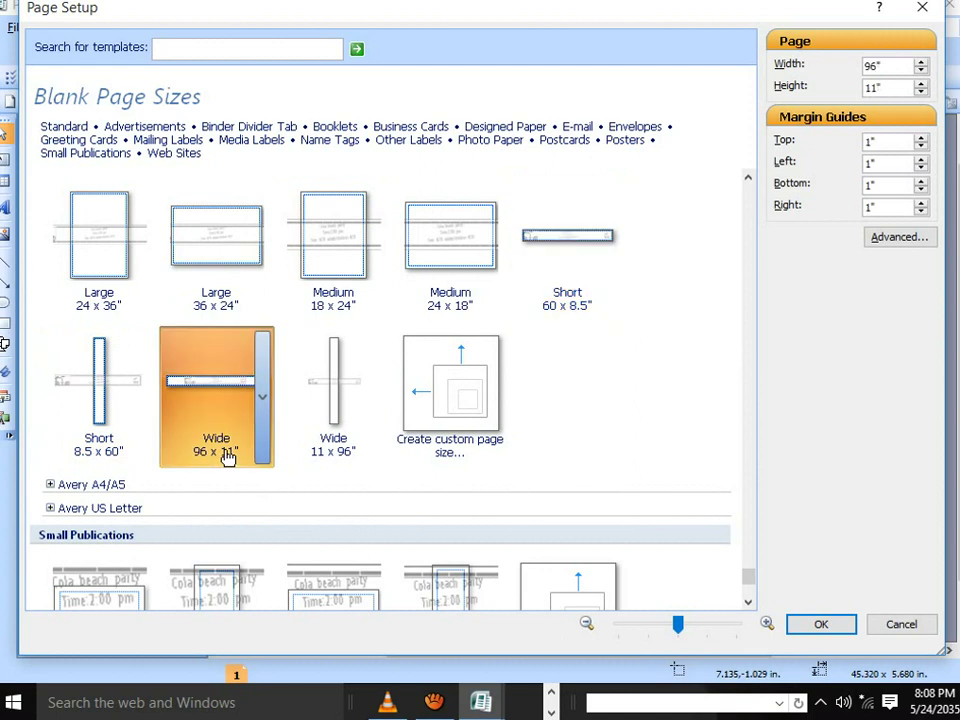
{"action": "left_click", "coordinate": [822, 627]}
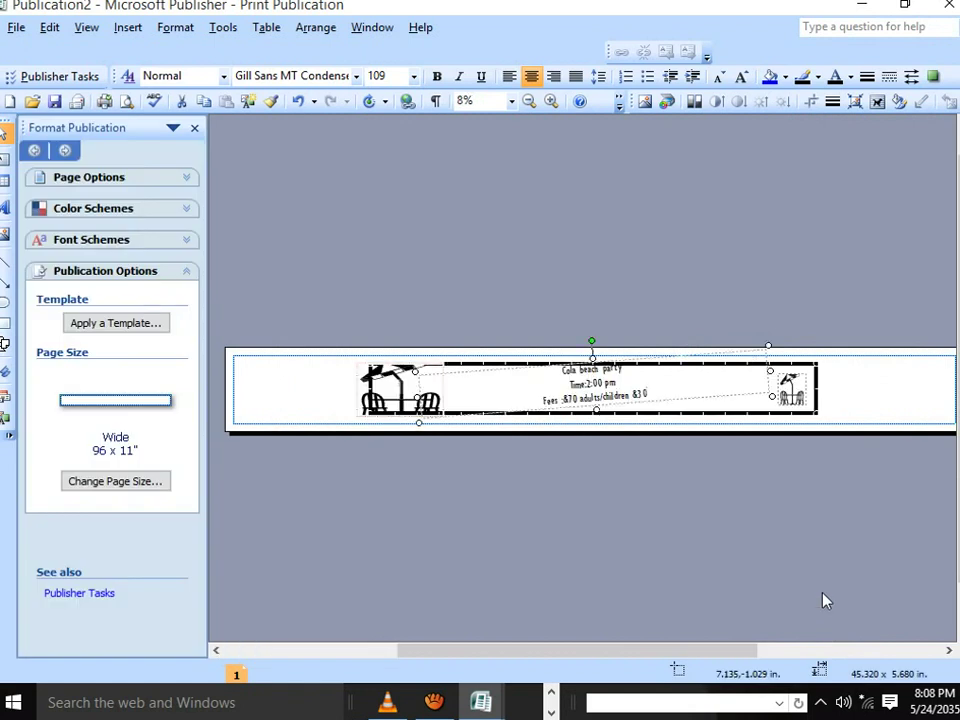
Stretch the black banner frame outward on both sides across the wide page
{"action": "left_click", "coordinate": [821, 380]}
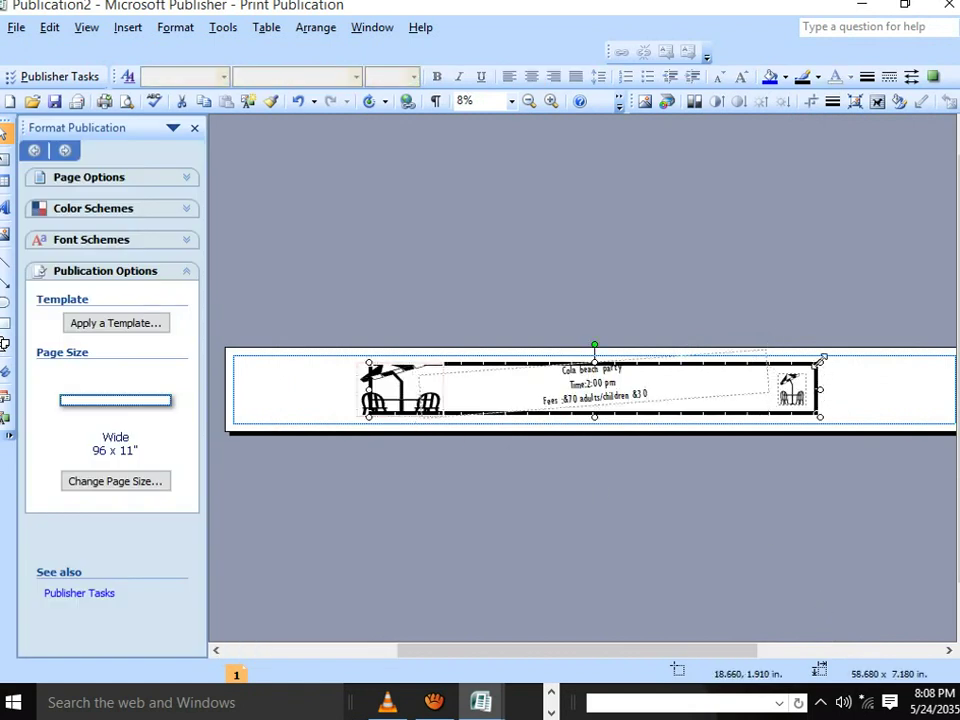
{"action": "scroll", "coordinate": [620, 275], "scroll_direction": "right", "scroll_amount": 3}
{"action": "left_click_drag", "start_coordinate": [855, 375], "coordinate": [882, 371]}
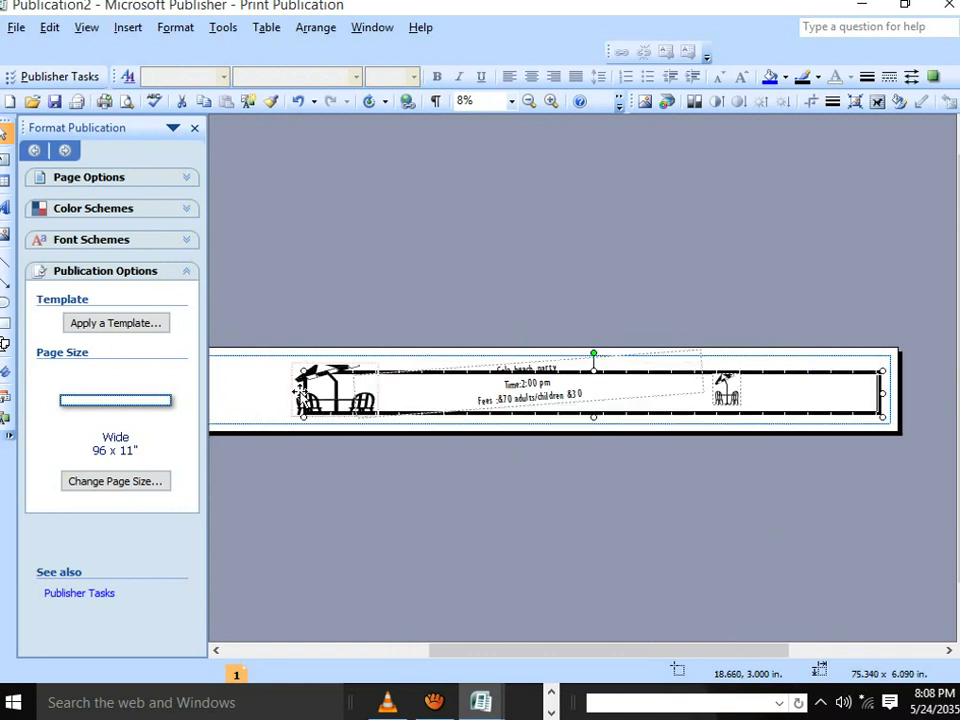
{"action": "left_click_drag", "start_coordinate": [292, 398], "coordinate": [206, 392]}
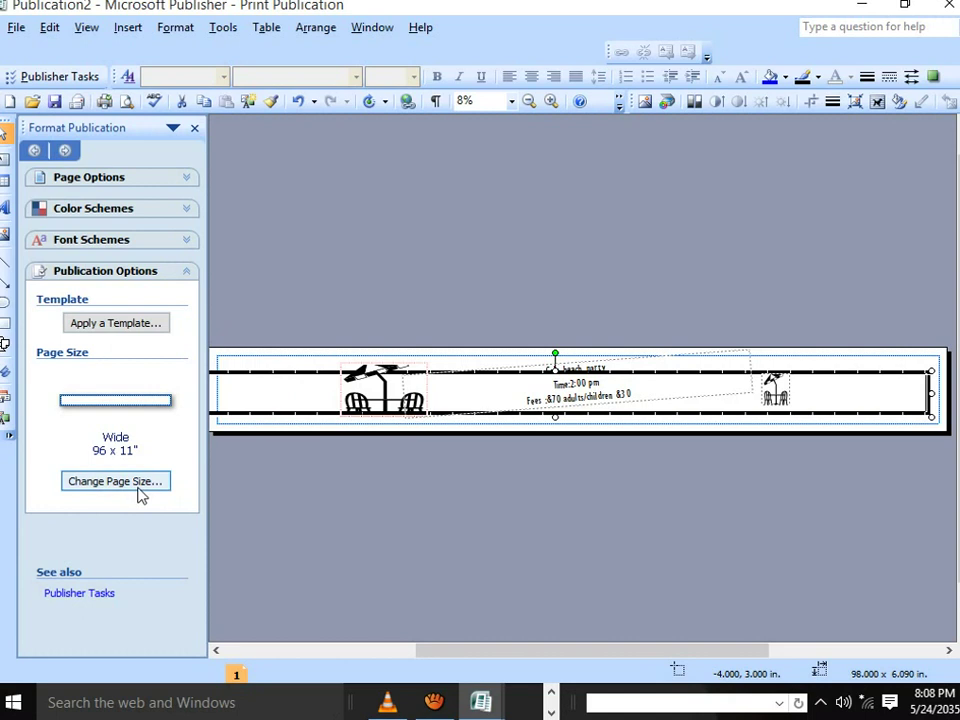
Set the page height to 33 inches and nudge the tilted details text box right
{"action": "left_click", "coordinate": [139, 490]}
{"action": "type", "text": "33"}
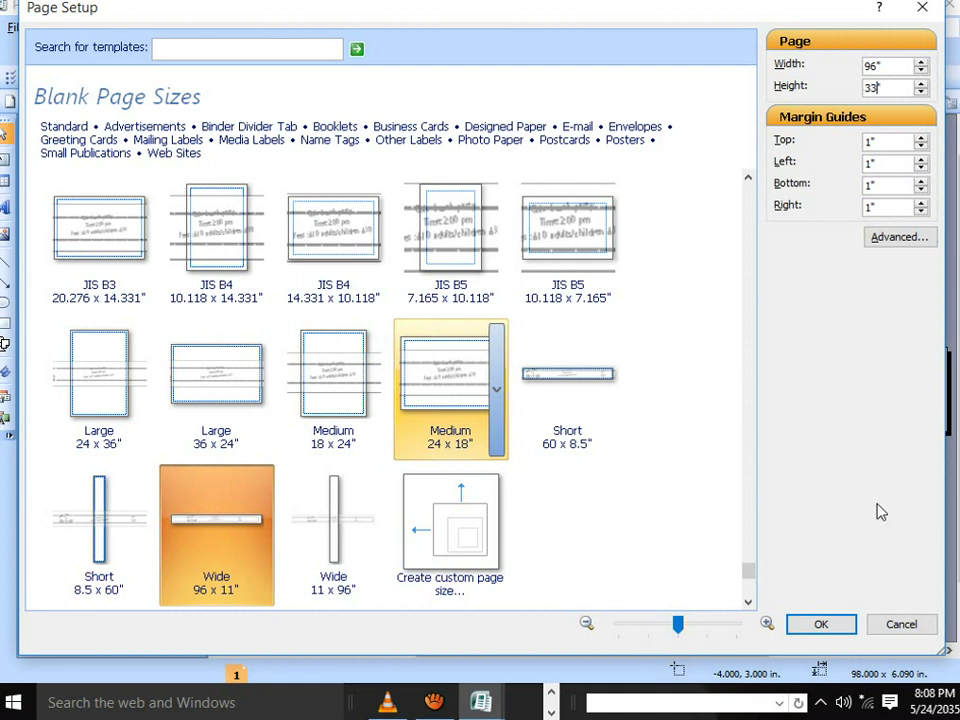
{"action": "left_click", "coordinate": [836, 627]}
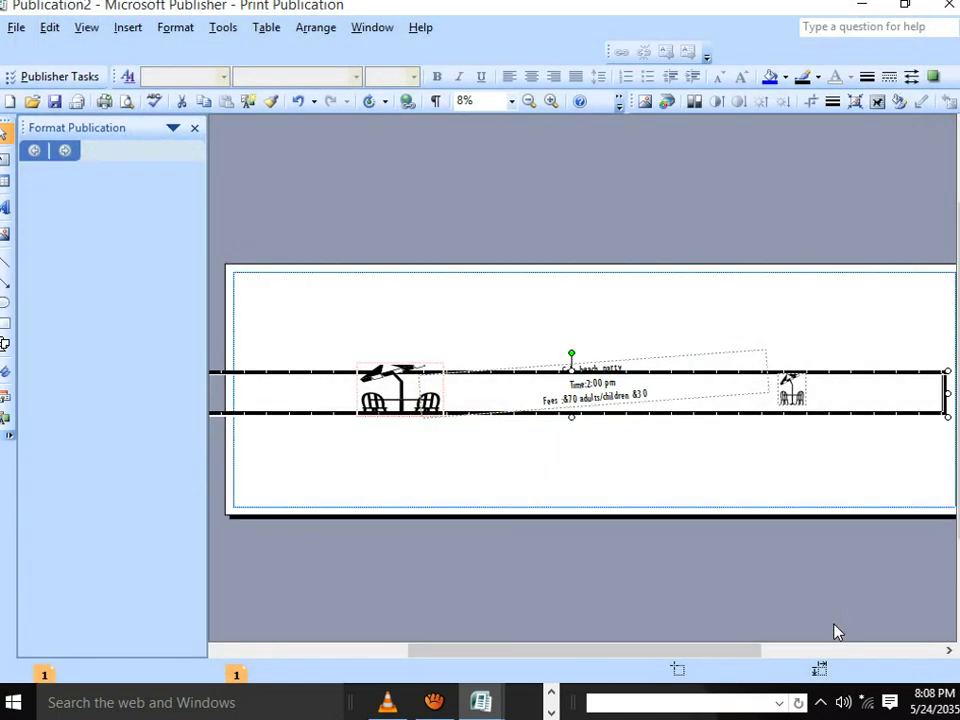
{"action": "left_click", "coordinate": [445, 369]}
{"action": "left_click_drag", "start_coordinate": [482, 363], "coordinate": [495, 365]}
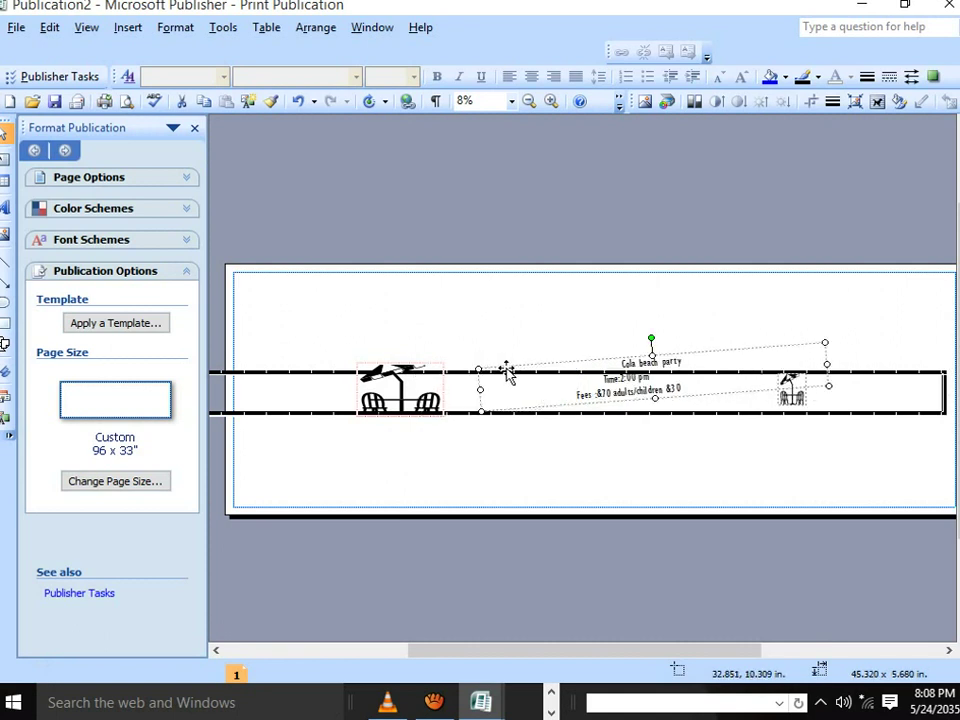
Move and stretch the black banner band so it frames the whole page
{"action": "left_click", "coordinate": [330, 375]}
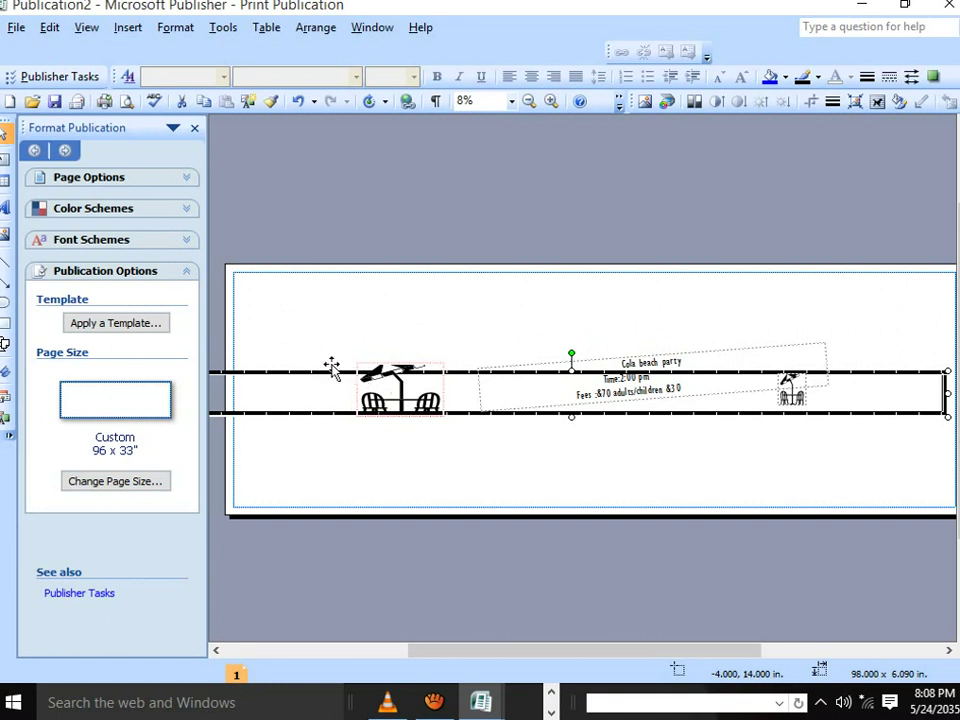
{"action": "left_click_drag", "start_coordinate": [343, 375], "coordinate": [397, 375]}
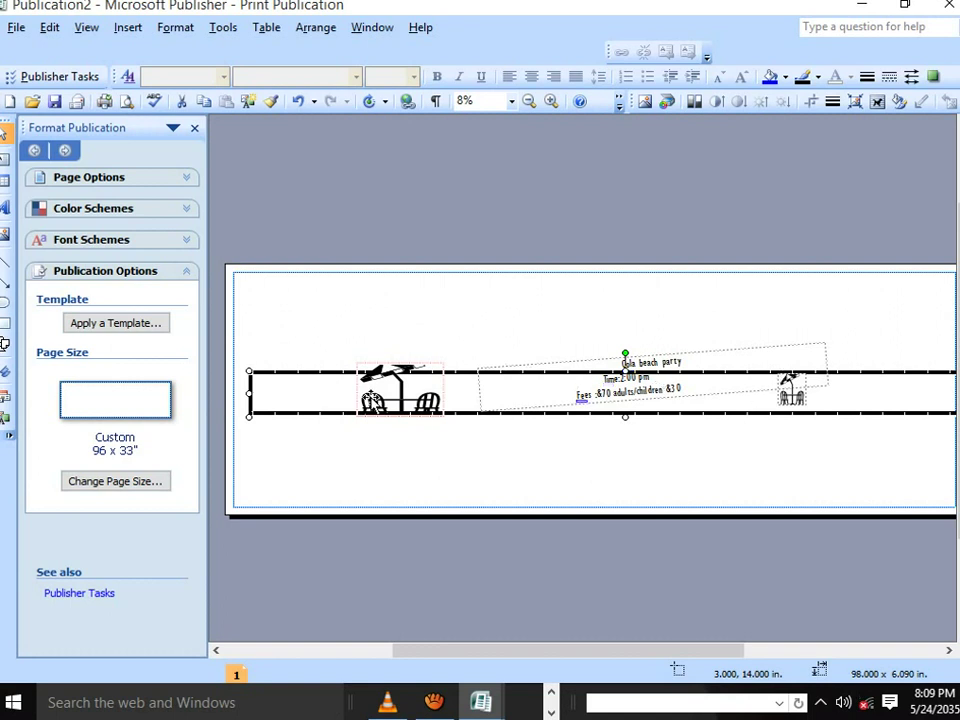
{"action": "left_click_drag", "start_coordinate": [237, 290], "coordinate": [232, 271]}
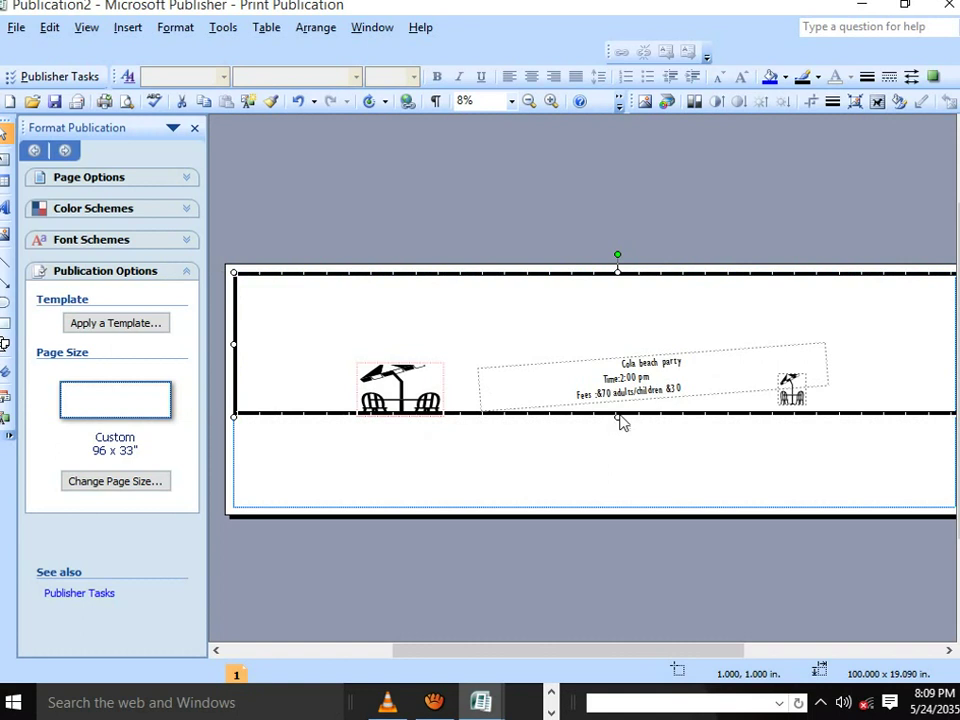
{"action": "left_click_drag", "start_coordinate": [614, 495], "coordinate": [613, 505]}
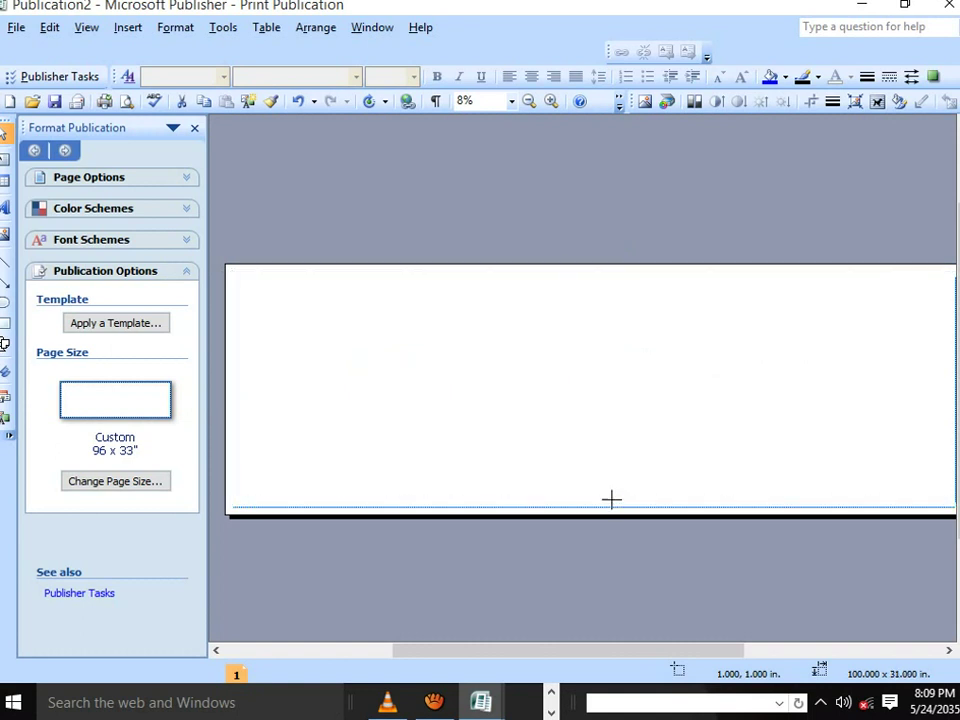
{"action": "left_click", "coordinate": [630, 405]}
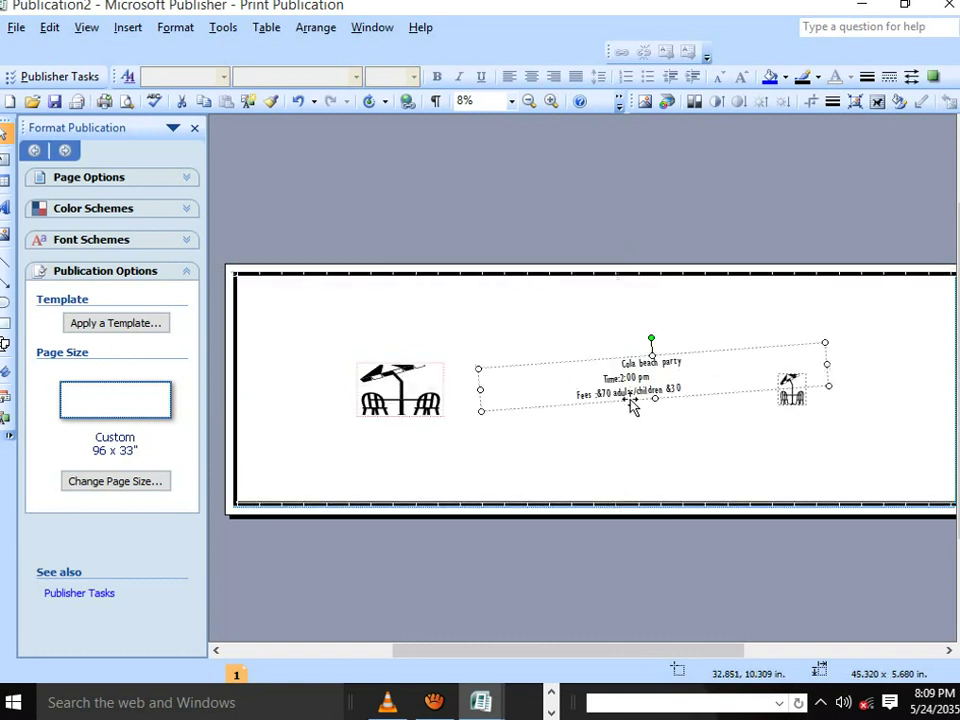
Enlarge the party text box upward and resize the left umbrella picture toward the top-left
{"action": "left_click_drag", "start_coordinate": [638, 337], "coordinate": [619, 287]}
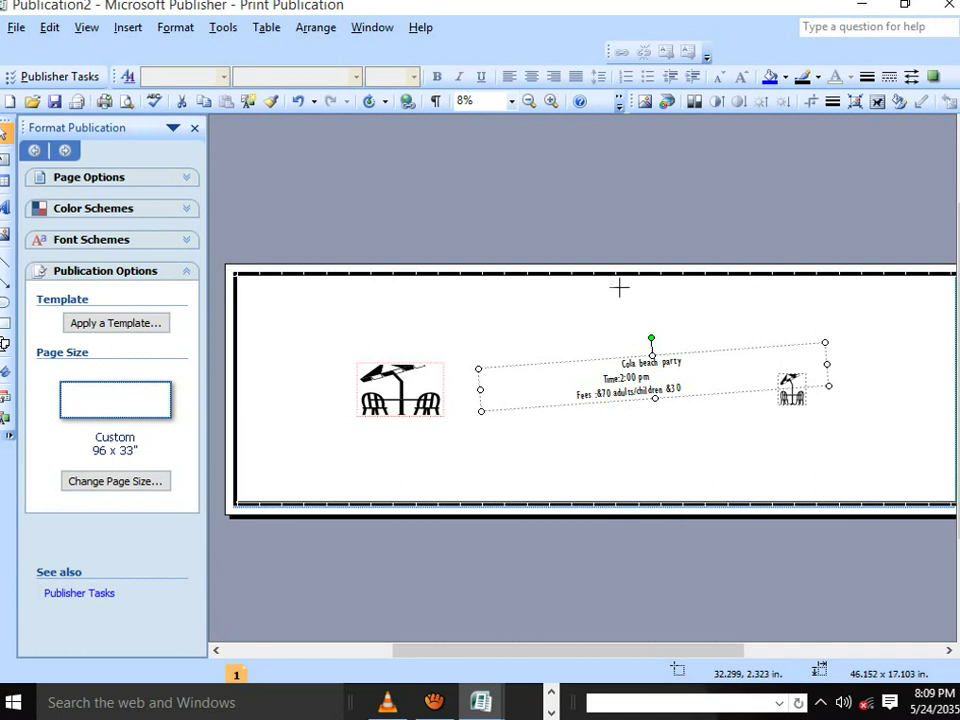
{"action": "left_click", "coordinate": [405, 390]}
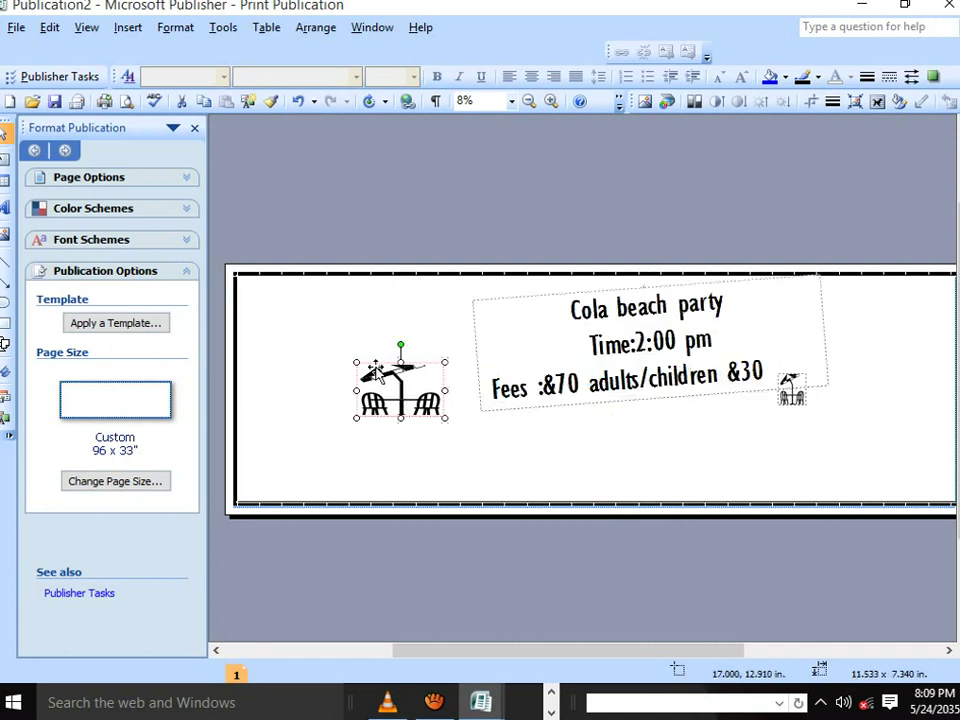
{"action": "left_click_drag", "start_coordinate": [355, 362], "coordinate": [247, 279]}
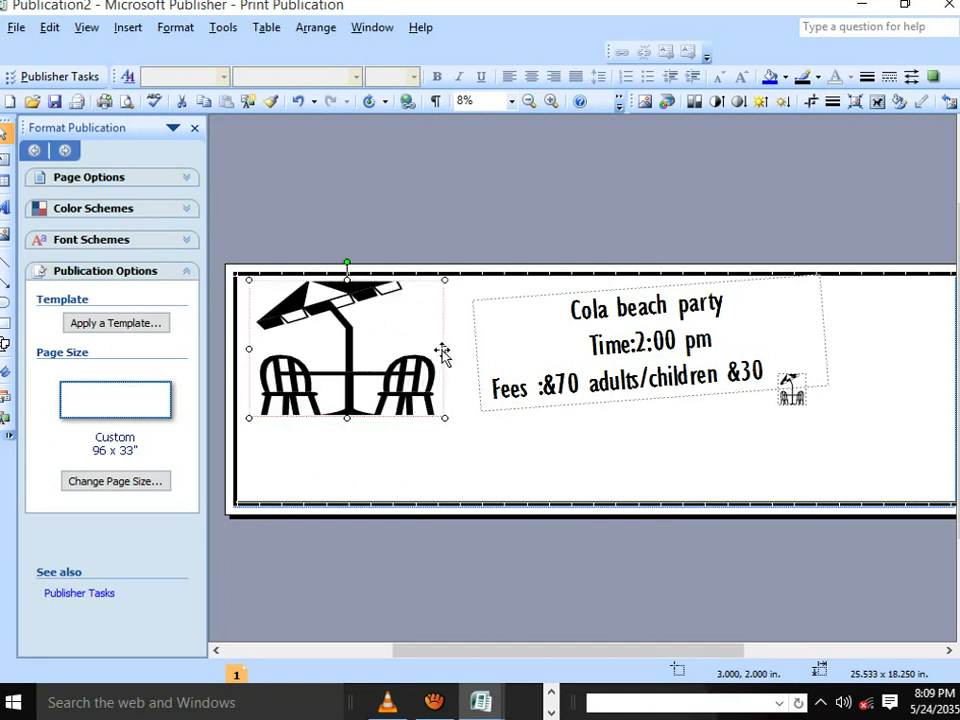
{"action": "left_click_drag", "start_coordinate": [445, 349], "coordinate": [418, 349]}
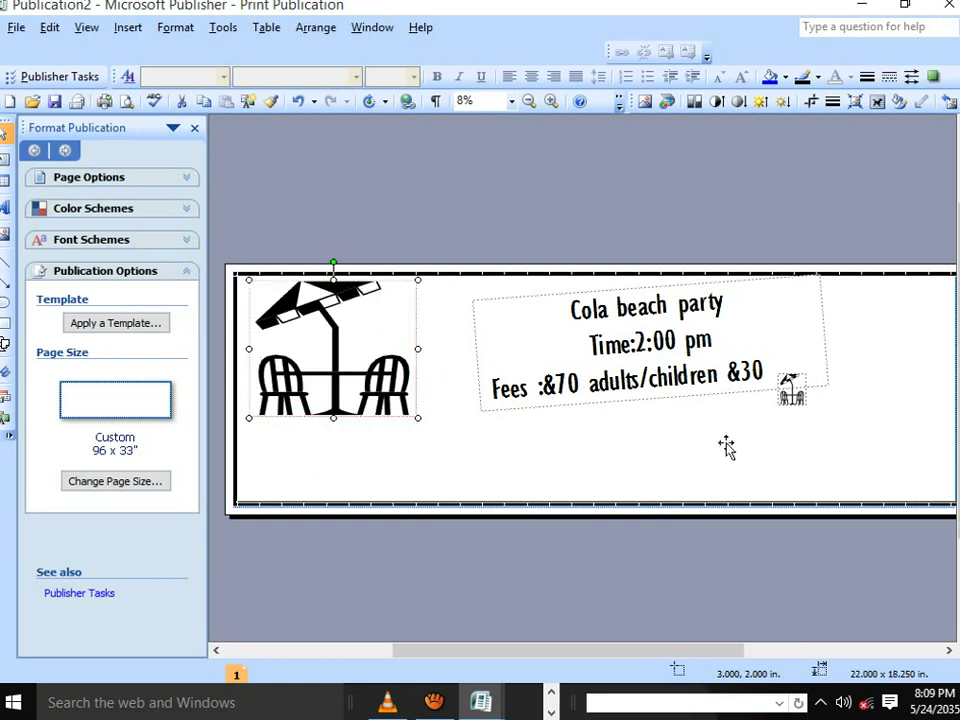
Move the small umbrella picture to the banner's top-right and widen it
{"action": "left_click", "coordinate": [789, 385]}
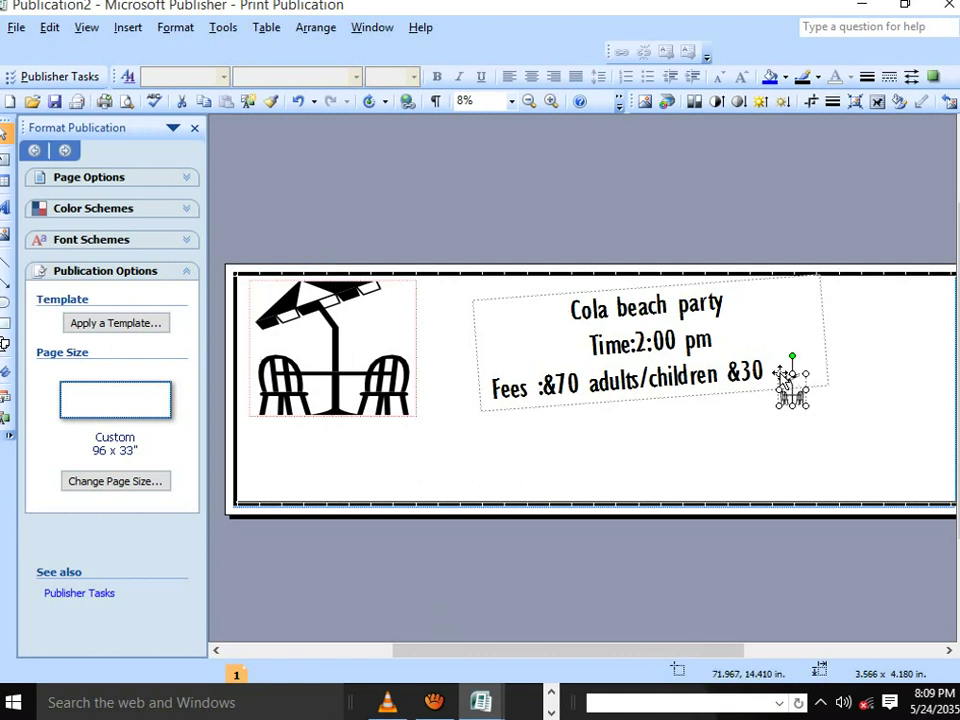
{"action": "mouse_move", "coordinate": [786, 380]}
{"action": "left_mouse_down"}
{"action": "mouse_move", "coordinate": [894, 295]}
{"action": "mouse_move", "coordinate": [907, 415]}
{"action": "mouse_move", "coordinate": [915, 415]}
{"action": "left_mouse_up"}
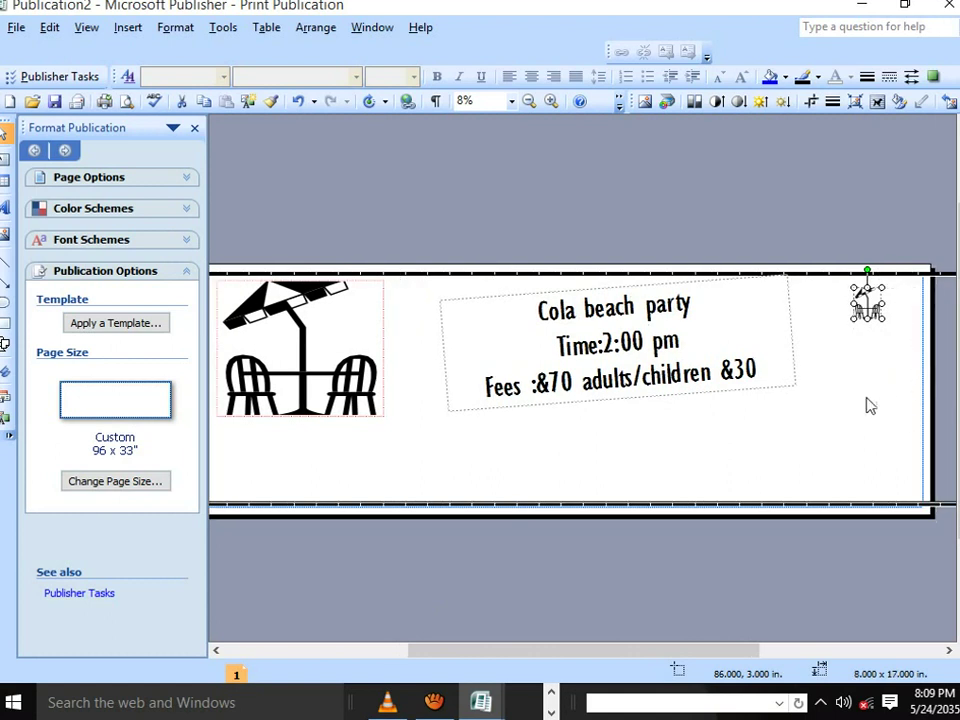
{"action": "left_click_drag", "start_coordinate": [853, 352], "coordinate": [785, 352]}
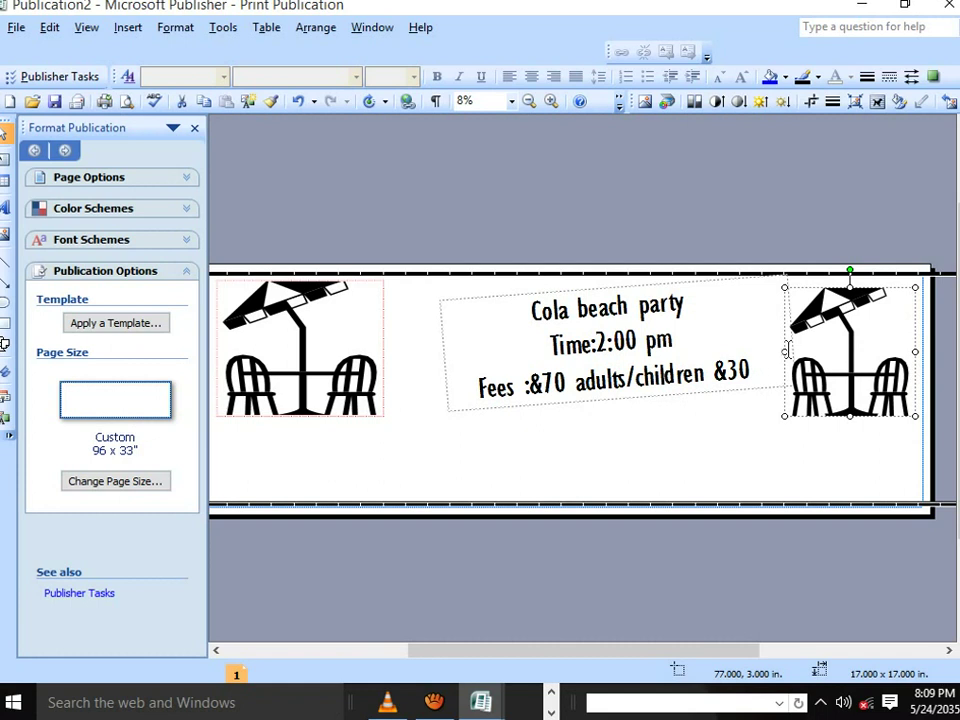
{"action": "left_click_drag", "start_coordinate": [783, 352], "coordinate": [762, 352]}
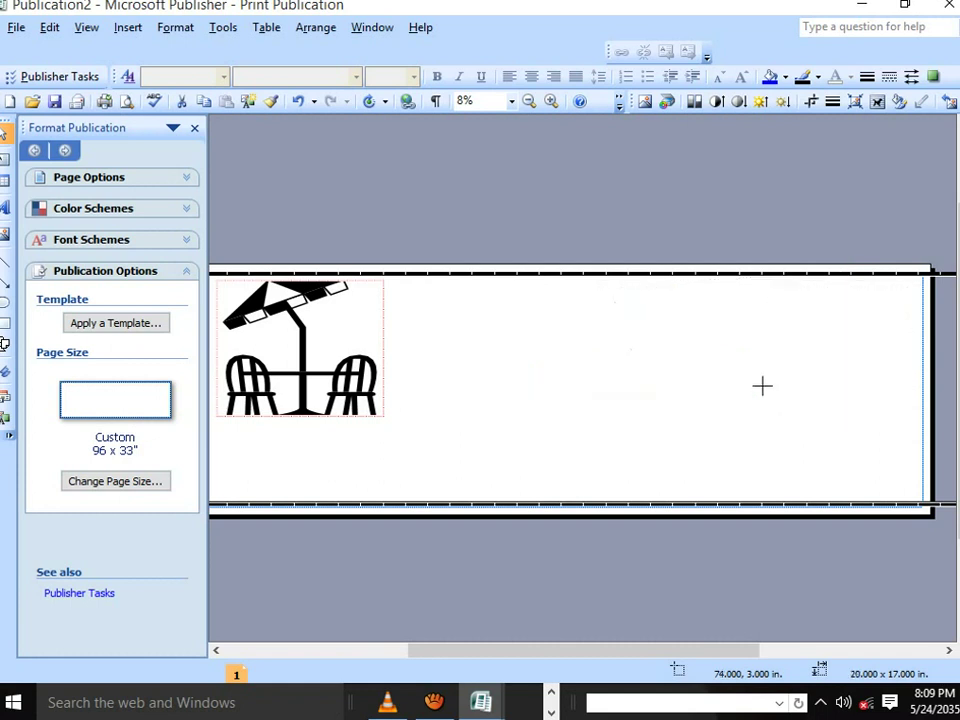
Extend the details text box downward and widen it so the fees fit on one line
{"action": "left_click", "coordinate": [597, 410]}
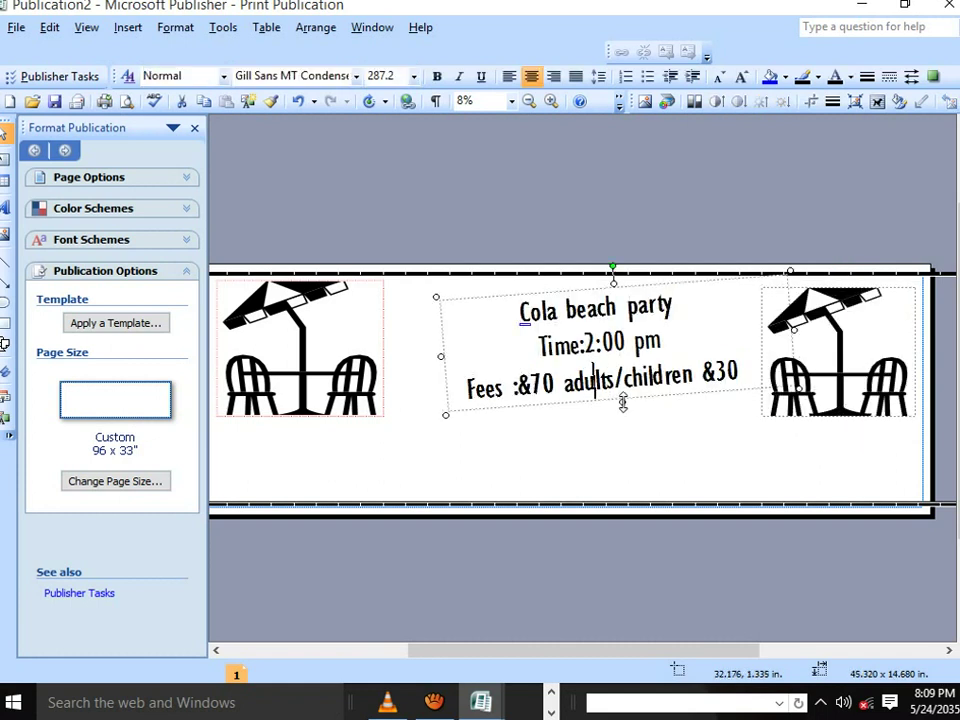
{"action": "mouse_move", "coordinate": [622, 401]}
{"action": "left_mouse_down"}
{"action": "mouse_move", "coordinate": [671, 461]}
{"action": "mouse_move", "coordinate": [656, 456]}
{"action": "left_mouse_up"}
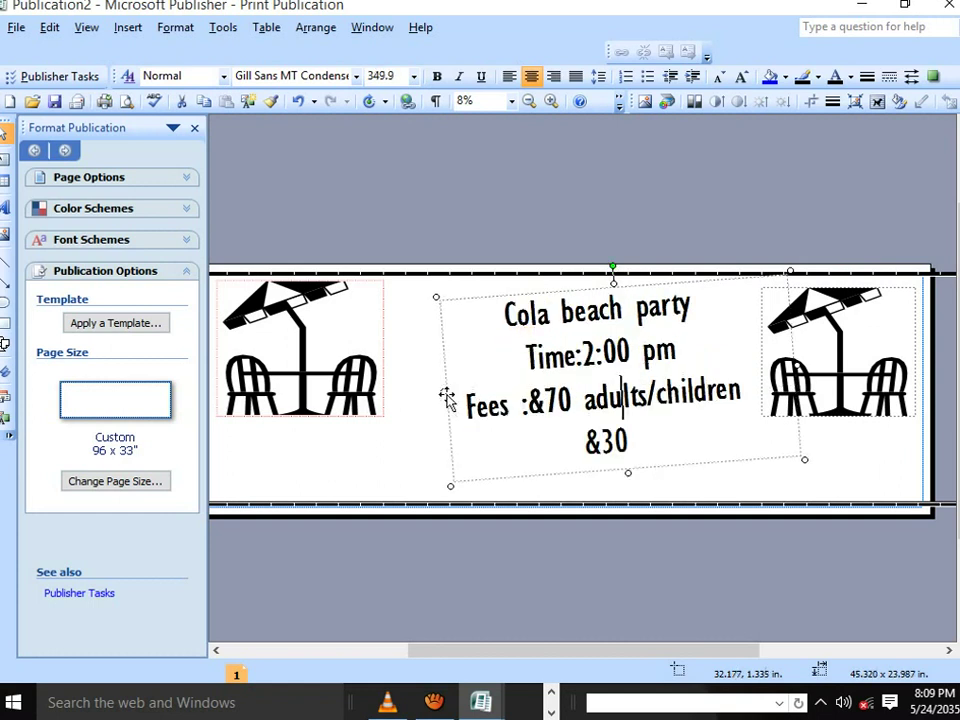
{"action": "left_click_drag", "start_coordinate": [447, 391], "coordinate": [396, 400]}
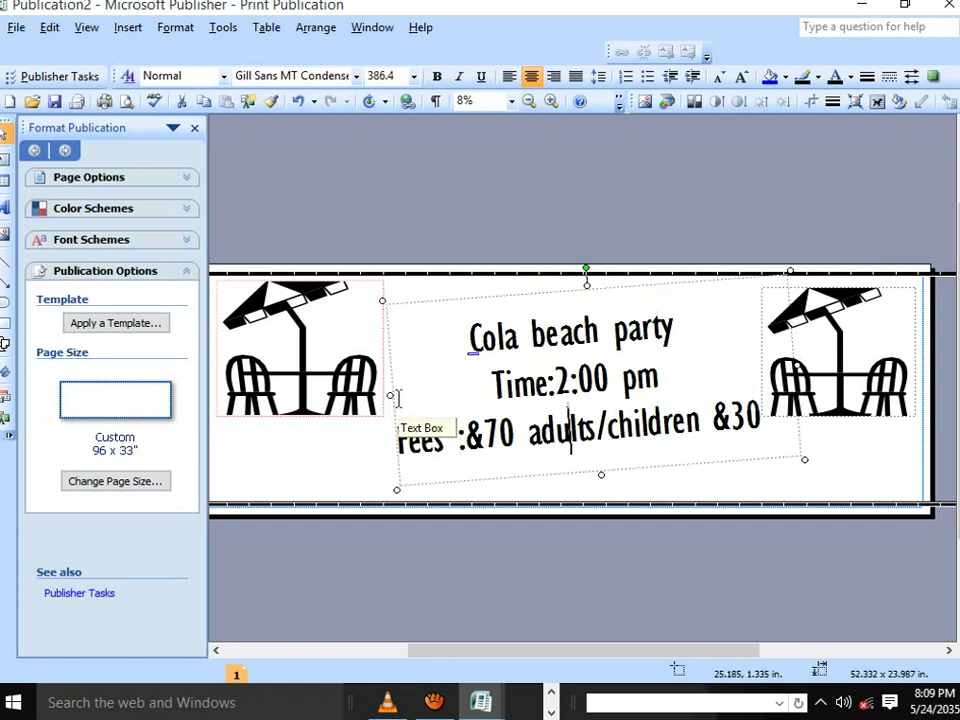
Give the party text box an orange, dotted, 4½ pt border in Format Text Box
{"action": "right_click", "coordinate": [481, 300]}
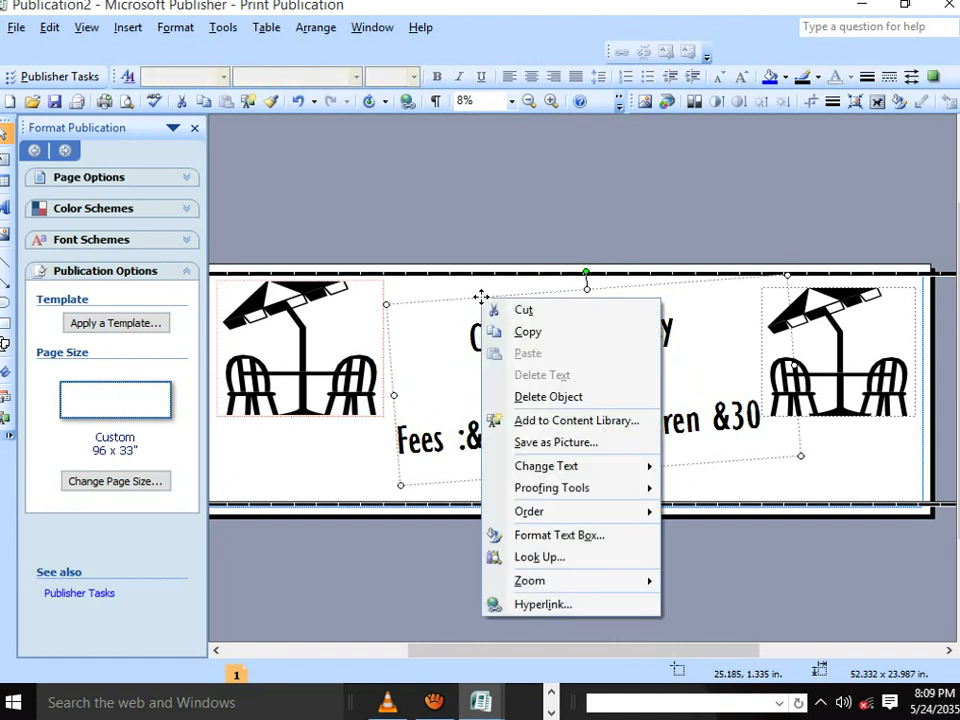
{"action": "left_click", "coordinate": [558, 535]}
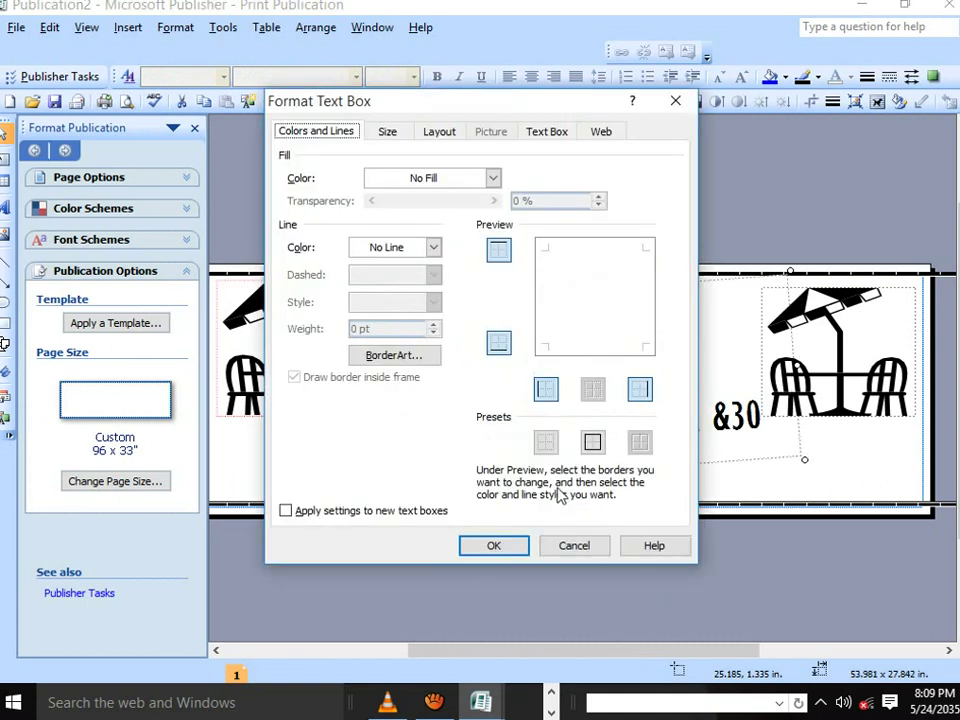
{"action": "left_click", "coordinate": [434, 247]}
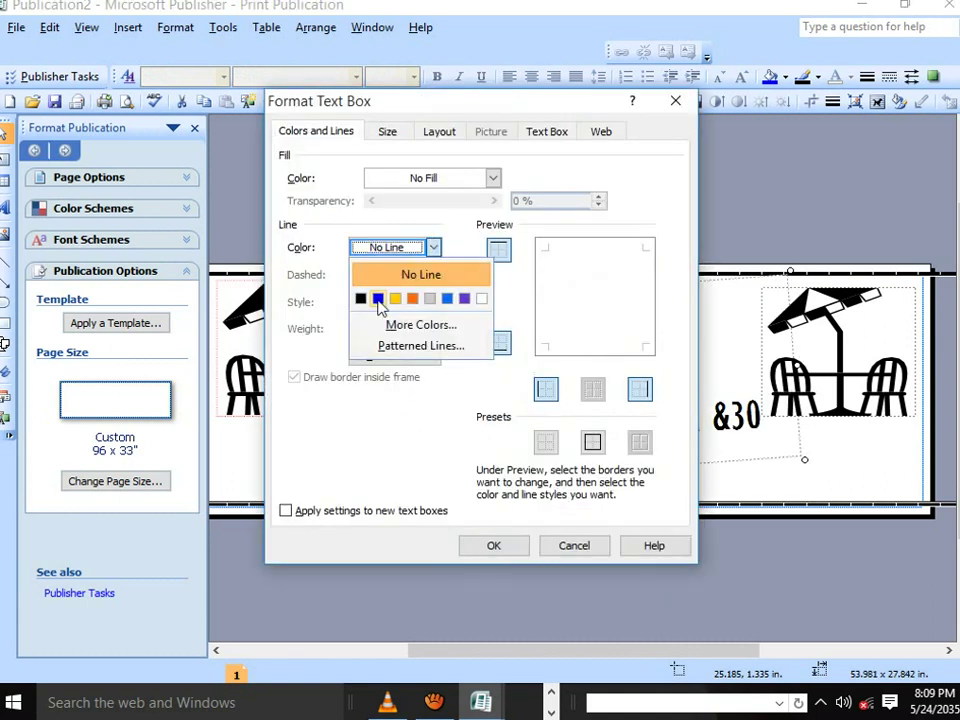
{"action": "left_click", "coordinate": [413, 299]}
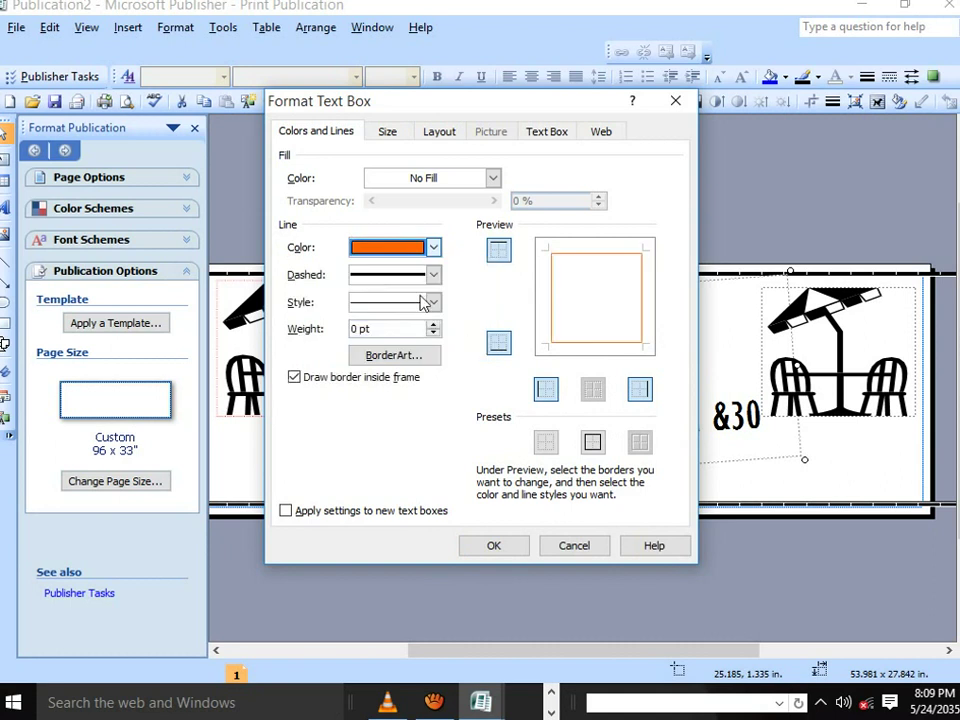
{"action": "left_click", "coordinate": [433, 275]}
{"action": "left_click", "coordinate": [425, 307]}
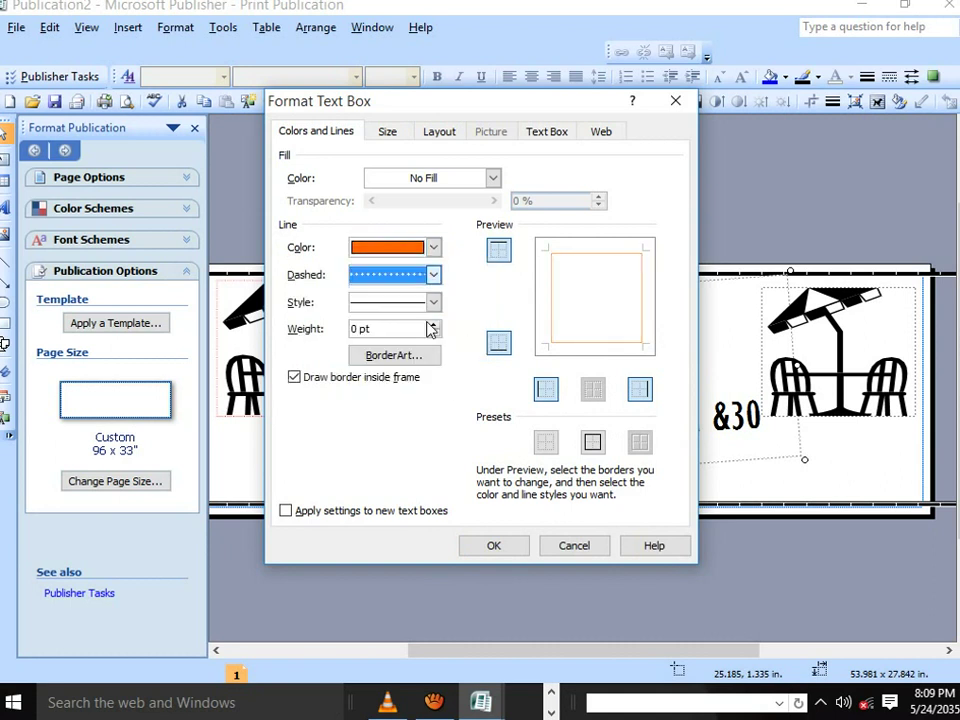
{"action": "left_click", "coordinate": [433, 302]}
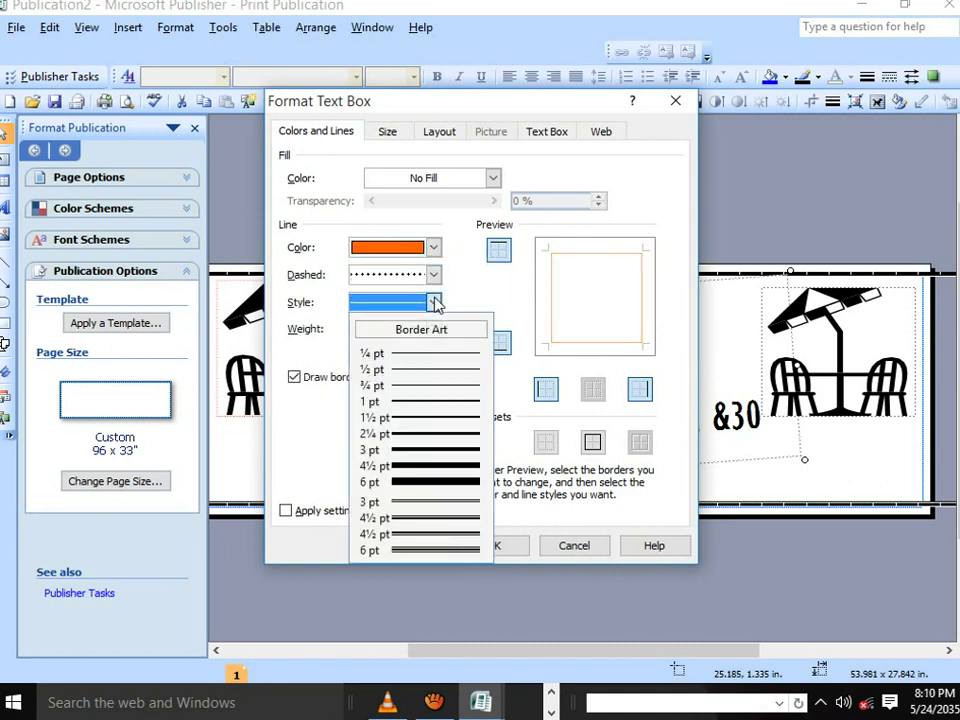
{"action": "left_click", "coordinate": [457, 465]}
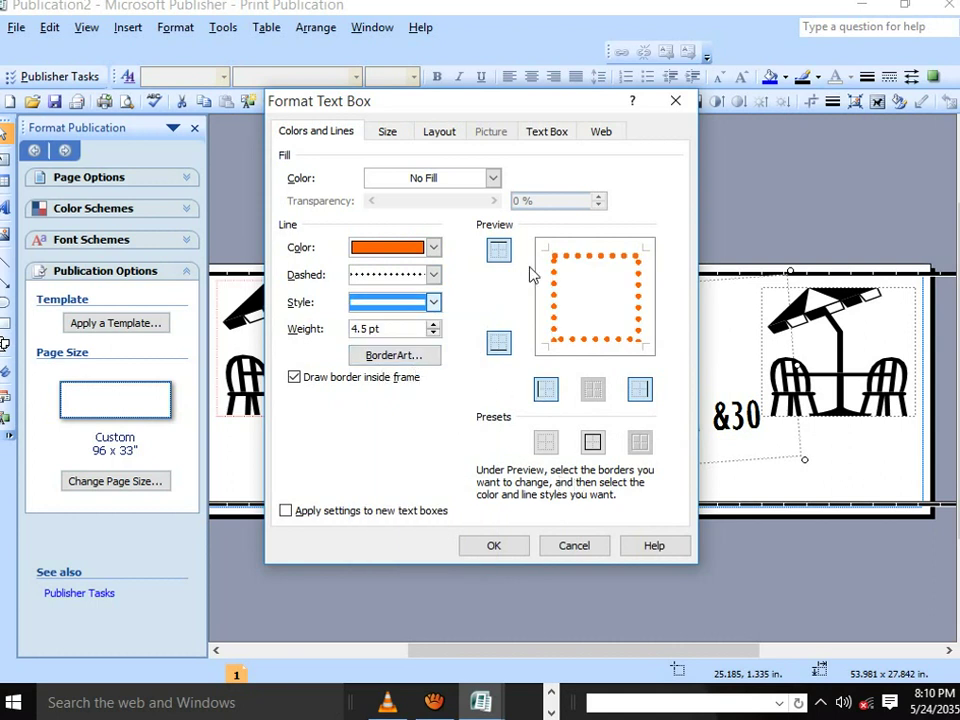
{"action": "left_click", "coordinate": [491, 547]}
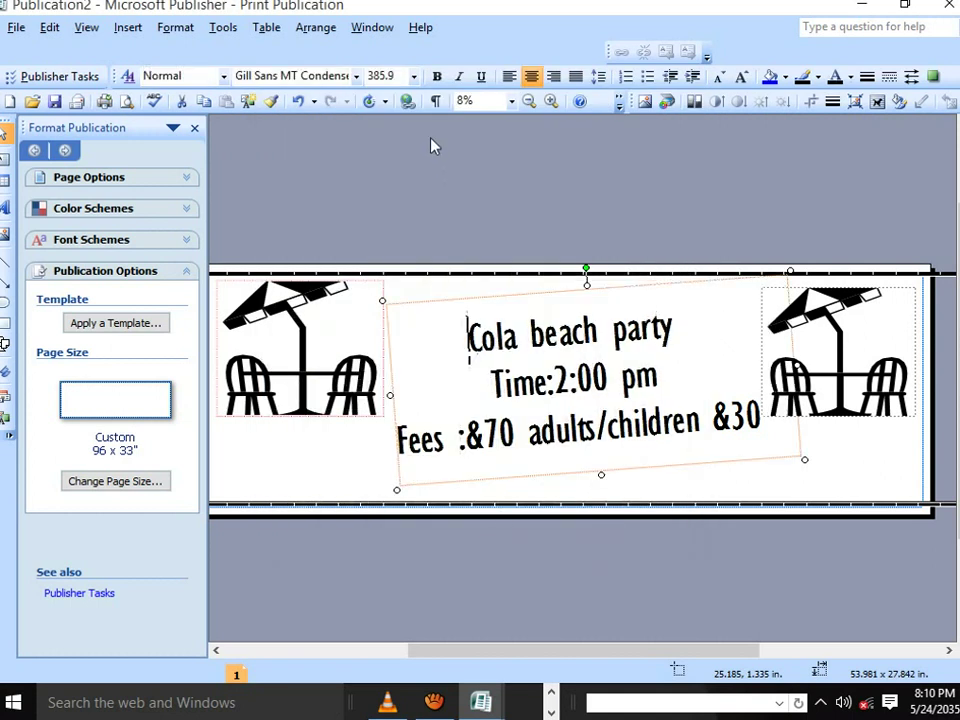
Change the party text box's orange border to a solid 6.5 pt line
{"action": "right_click", "coordinate": [416, 306]}
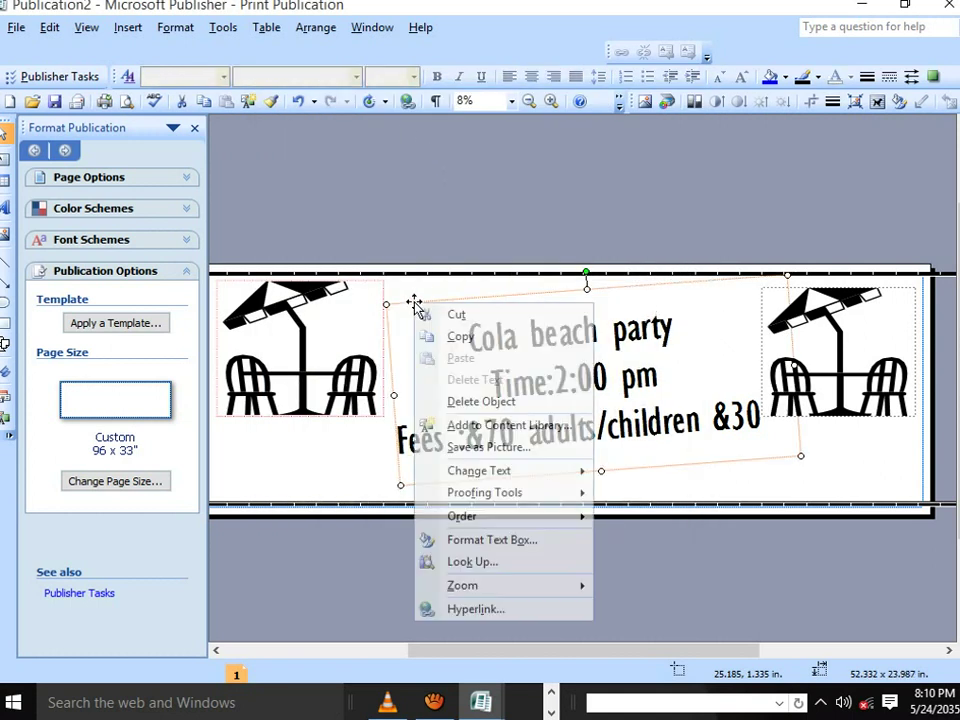
{"action": "left_click", "coordinate": [513, 549]}
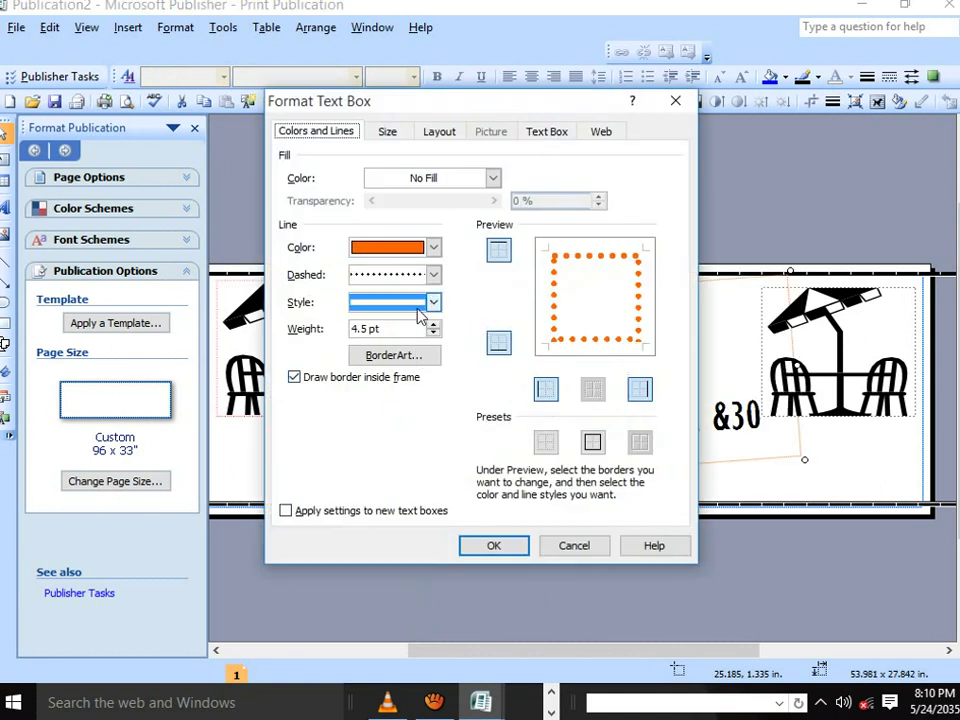
{"action": "left_click", "coordinate": [434, 334]}
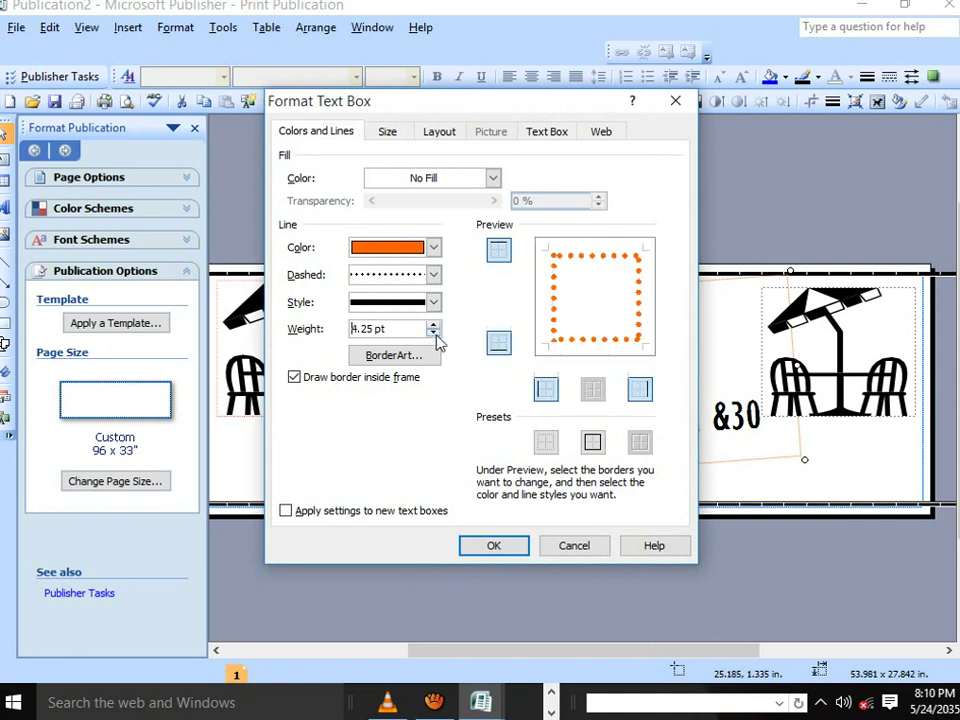
{"action": "left_click", "coordinate": [434, 334]}
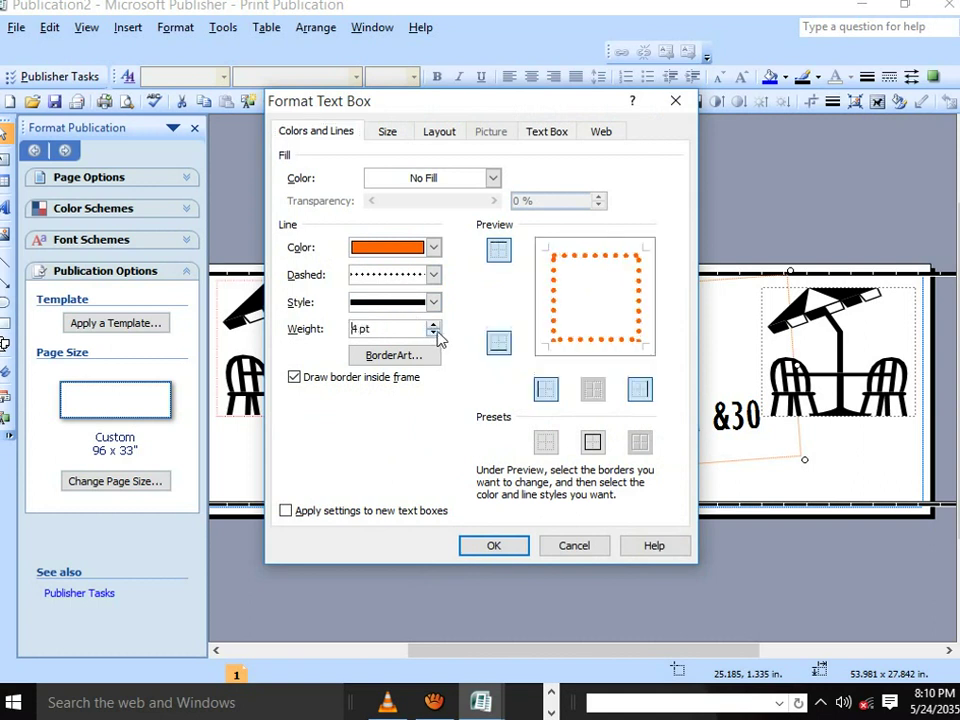
{"action": "left_click", "coordinate": [434, 334]}
{"action": "left_click", "coordinate": [434, 334]}
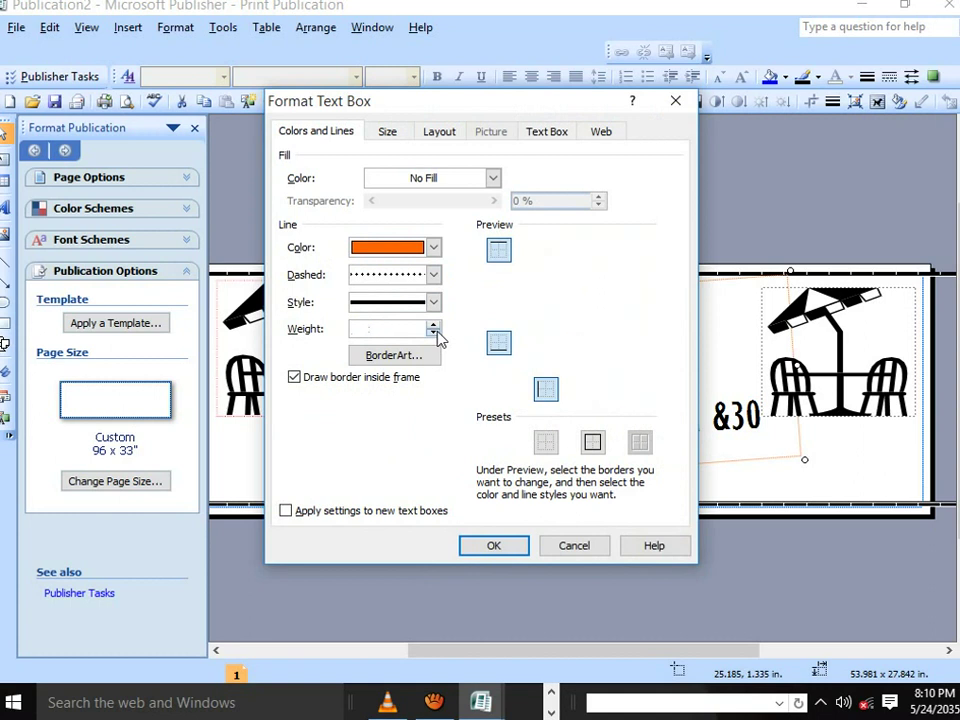
{"action": "left_click", "coordinate": [434, 334]}
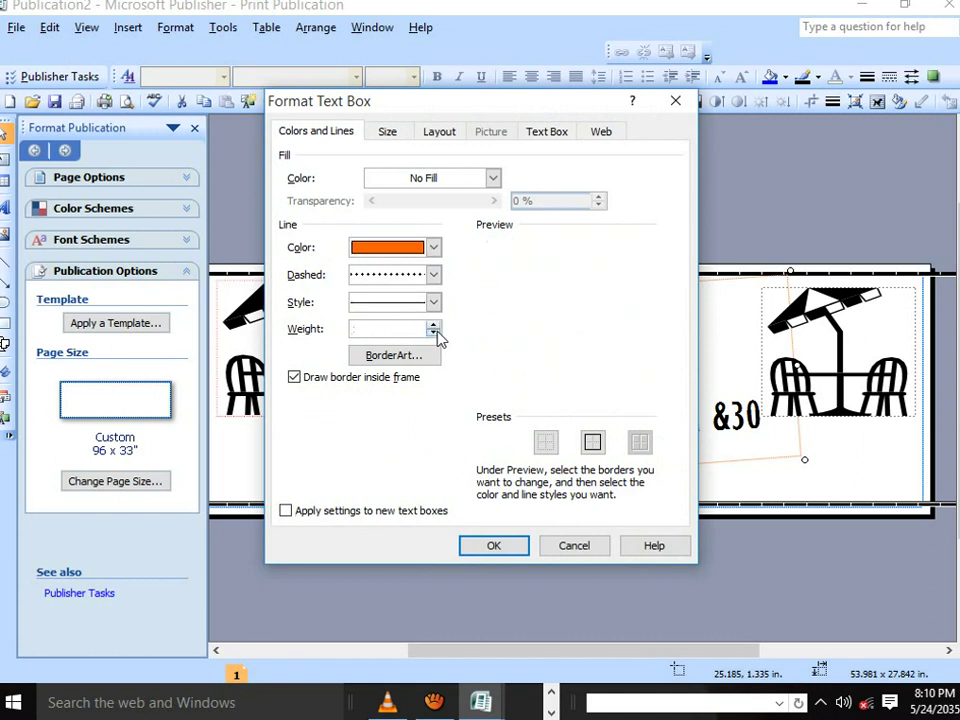
{"action": "left_click", "coordinate": [434, 334]}
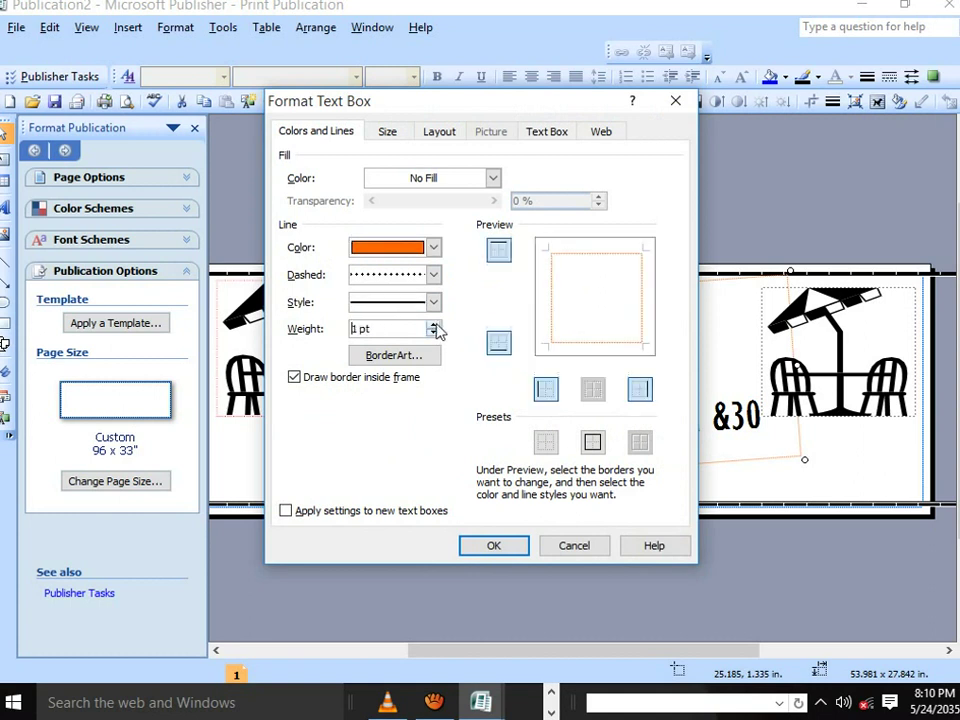
{"action": "left_click", "coordinate": [436, 326]}
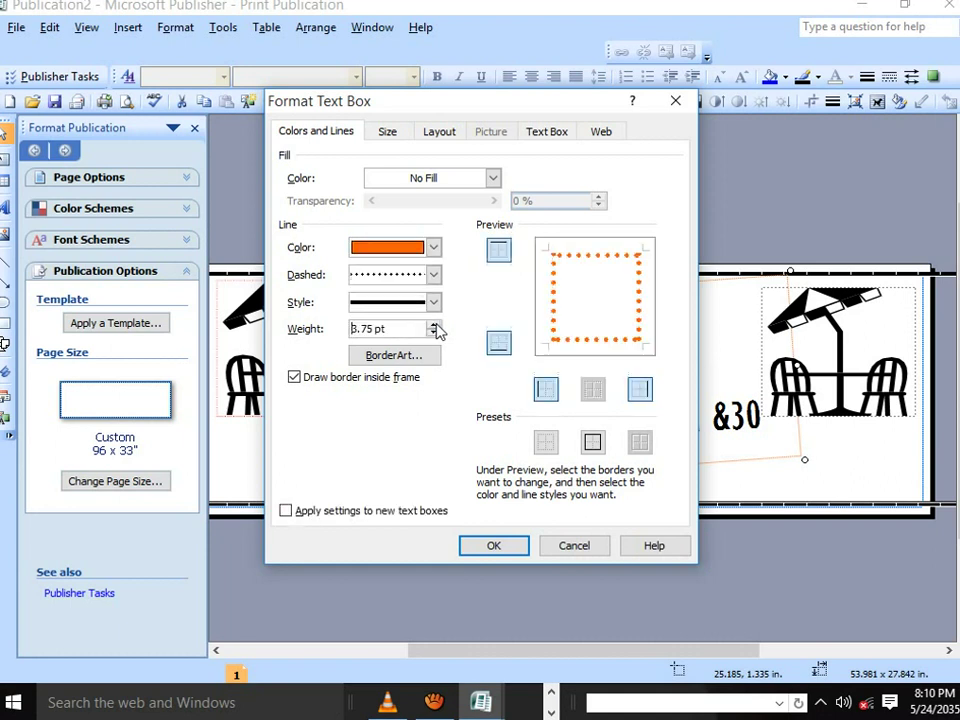
{"action": "left_click", "coordinate": [436, 331]}
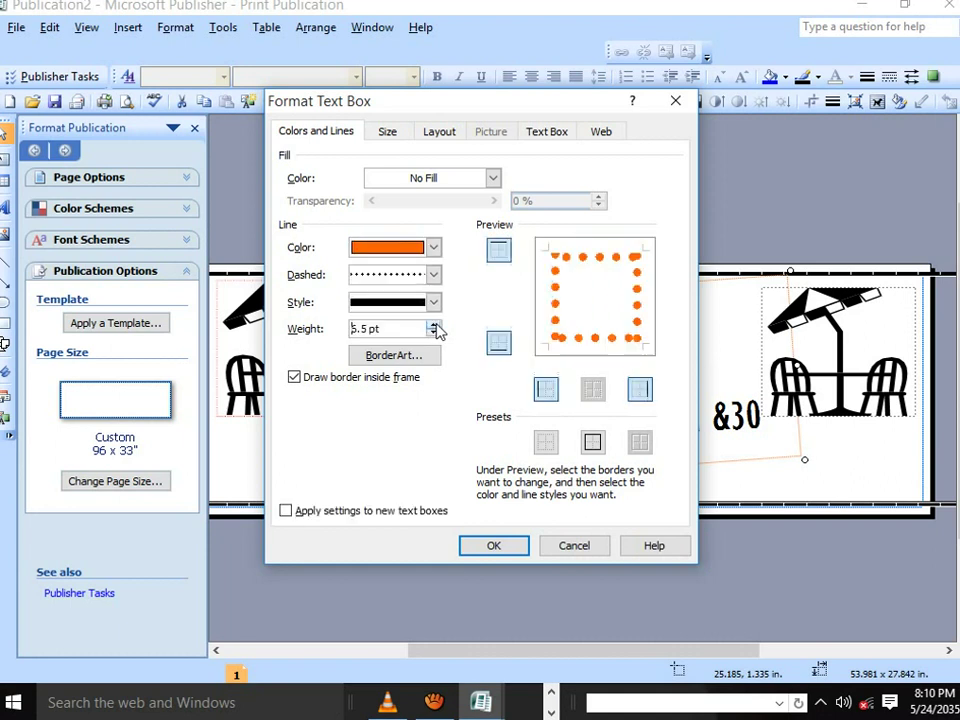
{"action": "left_click", "coordinate": [434, 324]}
{"action": "left_click", "coordinate": [433, 275]}
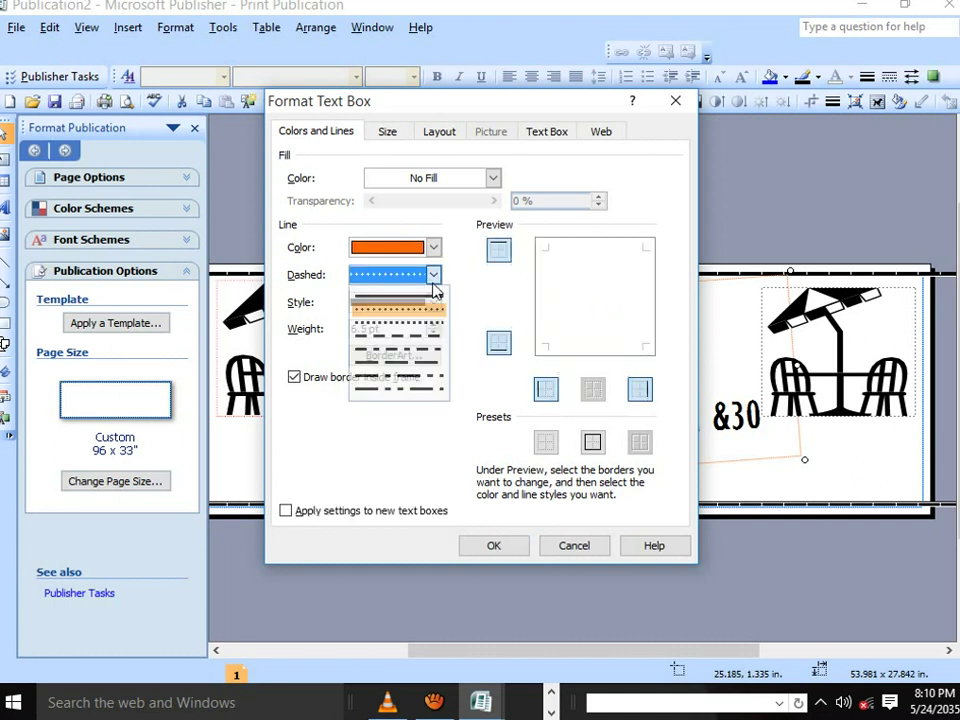
{"action": "left_click", "coordinate": [428, 299]}
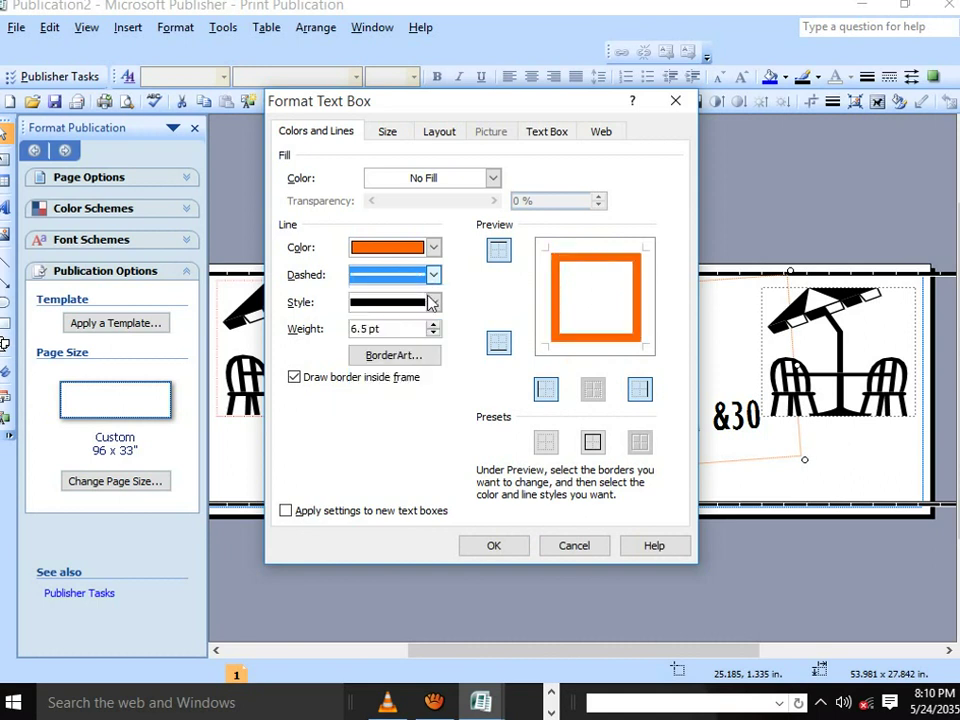
{"action": "left_click", "coordinate": [491, 546]}
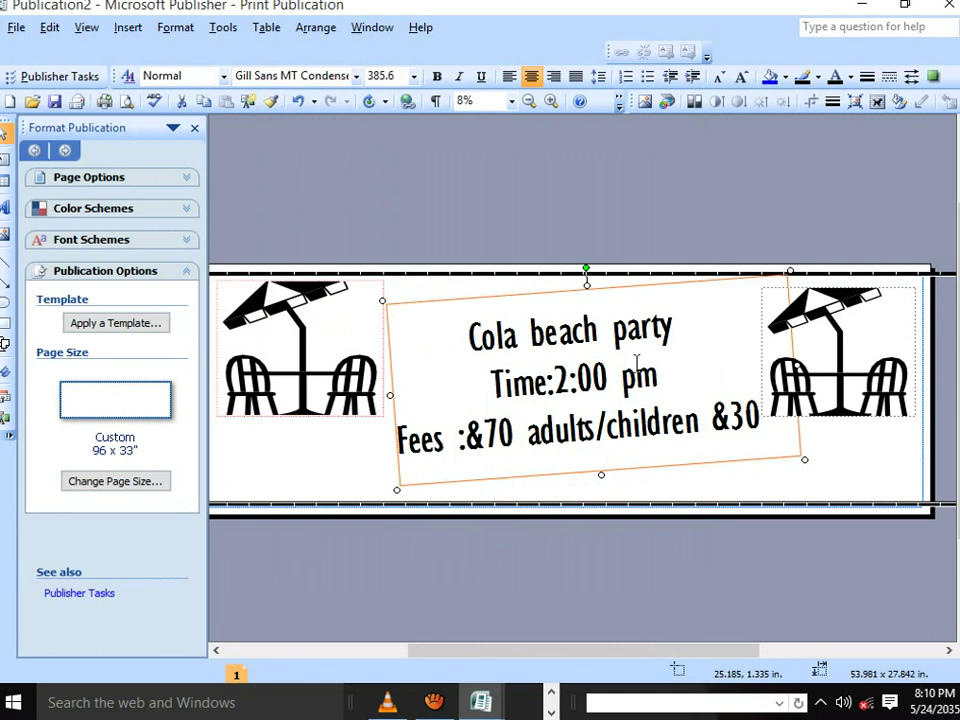
Thicken the party text box's solid orange border to 15 pt
{"action": "right_click", "coordinate": [580, 292]}
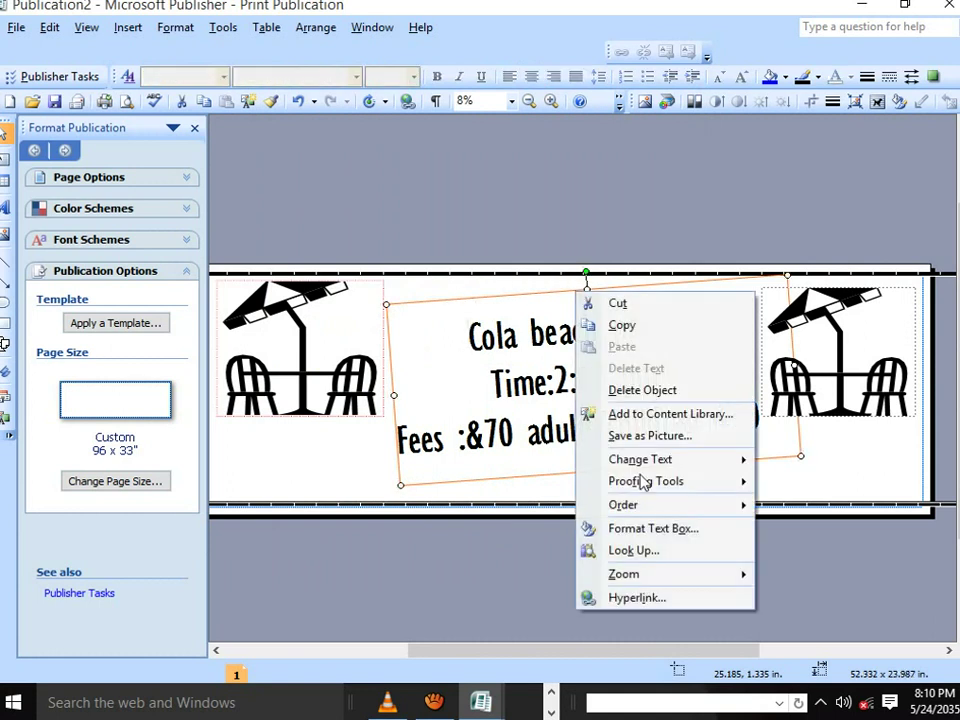
{"action": "left_click", "coordinate": [664, 536]}
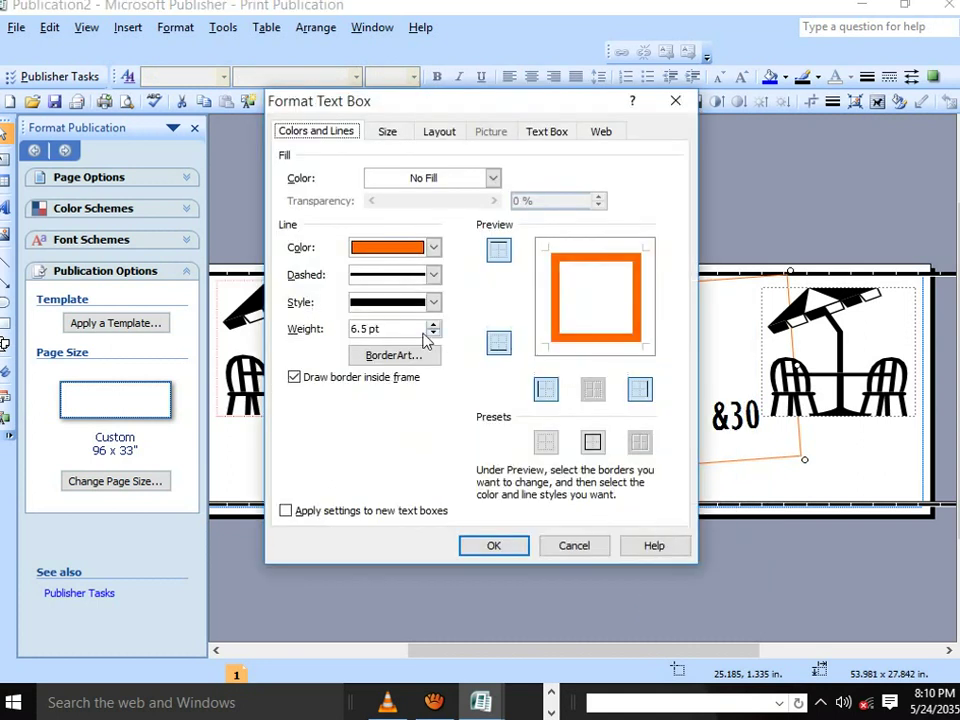
{"action": "left_click", "coordinate": [433, 334]}
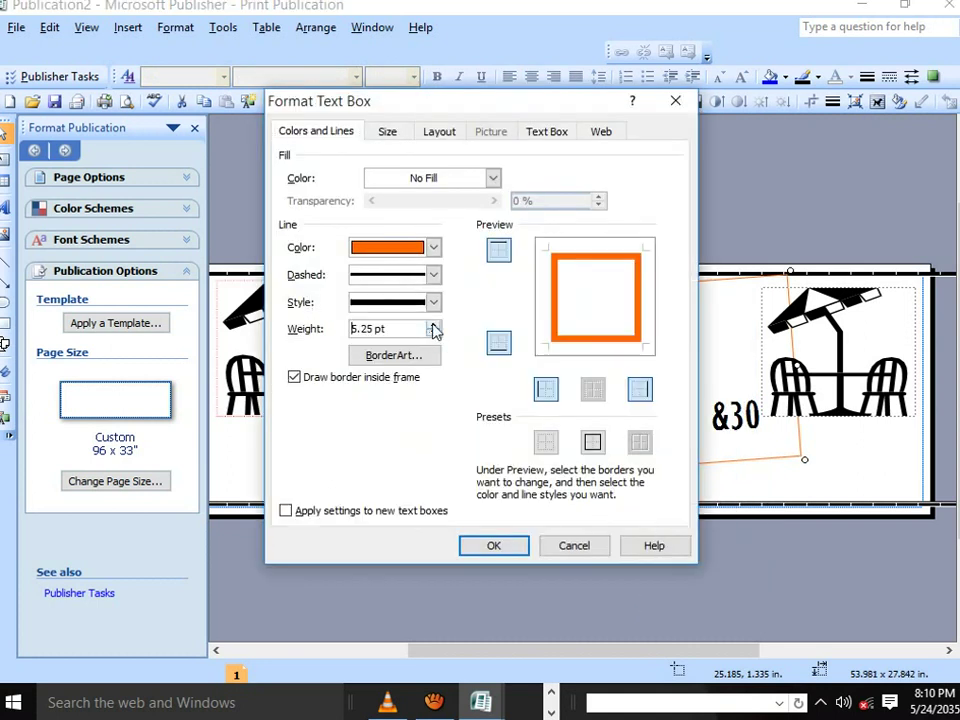
{"action": "left_click", "coordinate": [433, 324]}
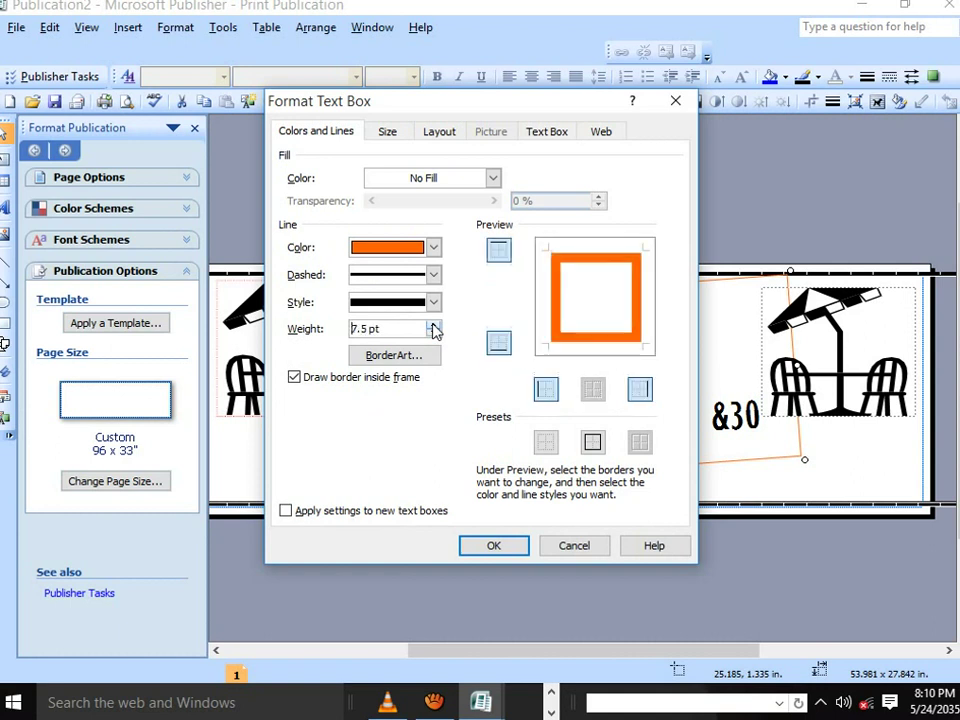
{"action": "left_click", "coordinate": [433, 326]}
{"action": "left_click", "coordinate": [432, 325]}
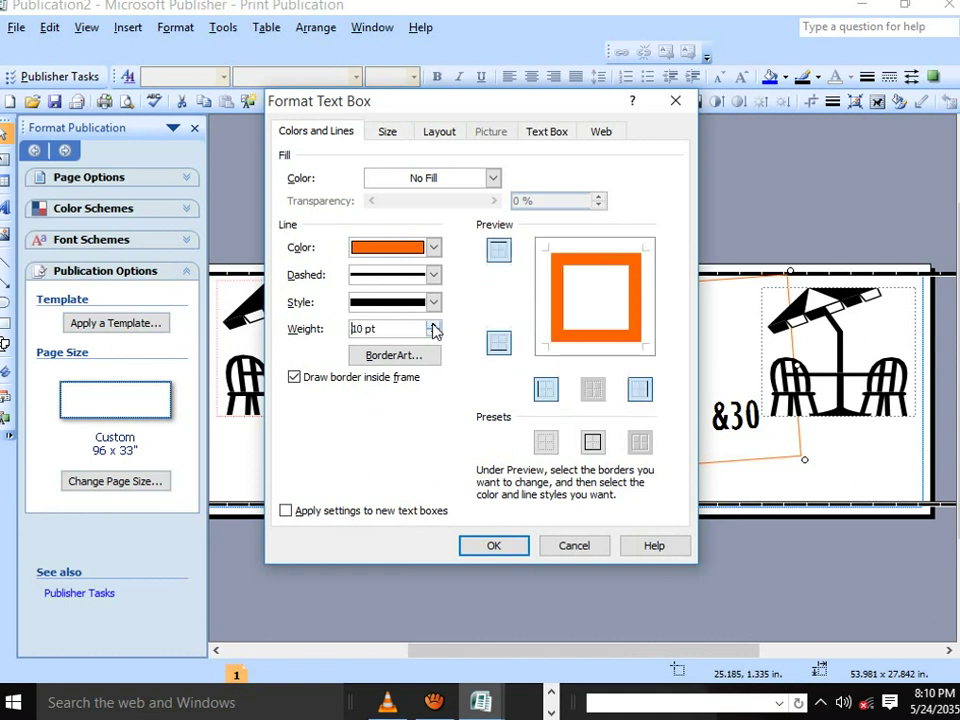
{"action": "left_click", "coordinate": [432, 325]}
{"action": "left_click", "coordinate": [432, 325]}
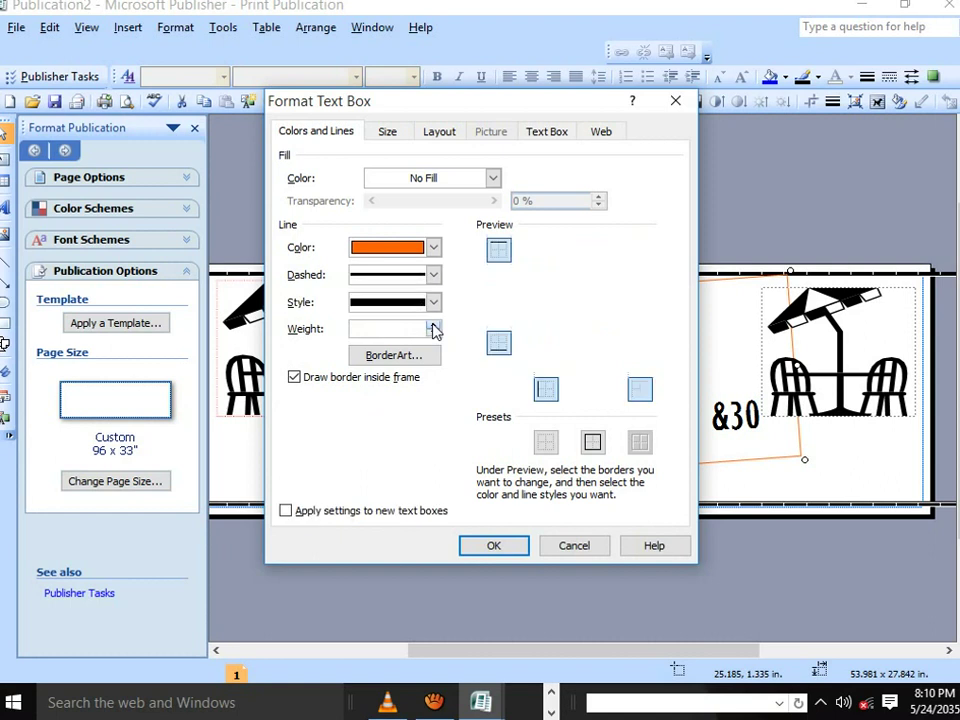
{"action": "left_click", "coordinate": [432, 325]}
{"action": "left_click", "coordinate": [432, 325]}
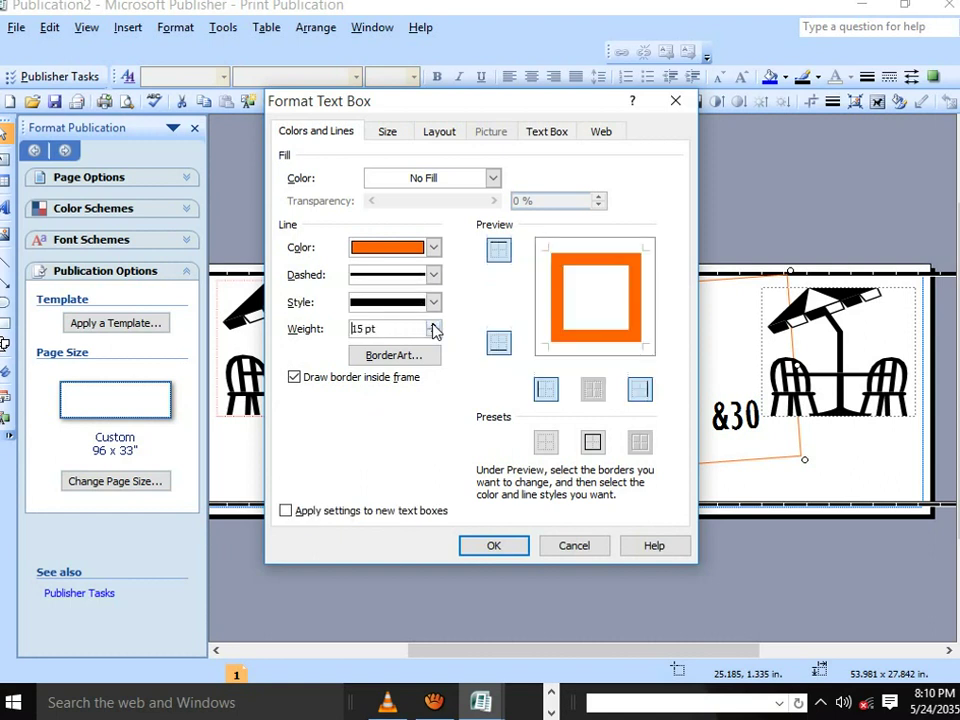
{"action": "left_click", "coordinate": [432, 325]}
{"action": "left_click", "coordinate": [494, 548]}
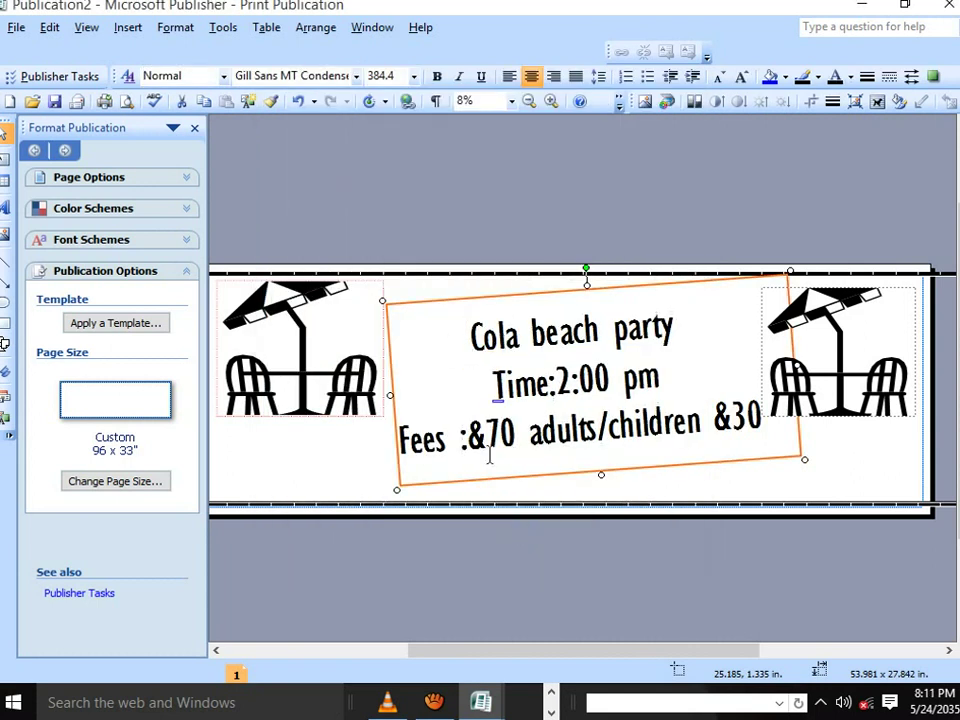
{"action": "left_click", "coordinate": [762, 372]}
Raise the rotated text box's orange border weight to about 31 pt
{"action": "right_click", "coordinate": [764, 370]}
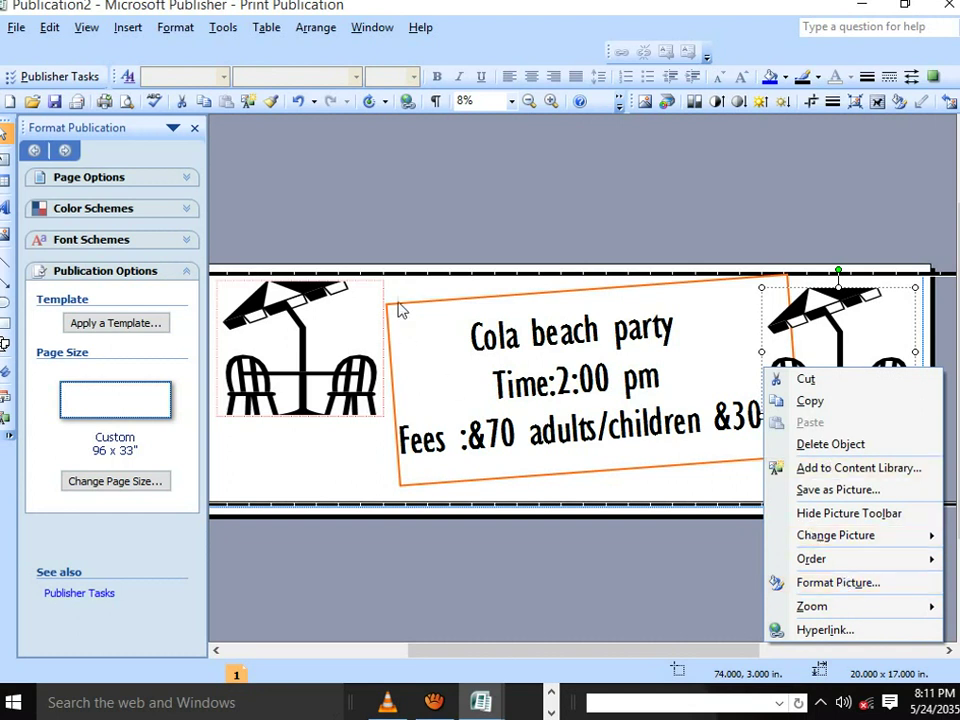
{"action": "left_click", "coordinate": [393, 377]}
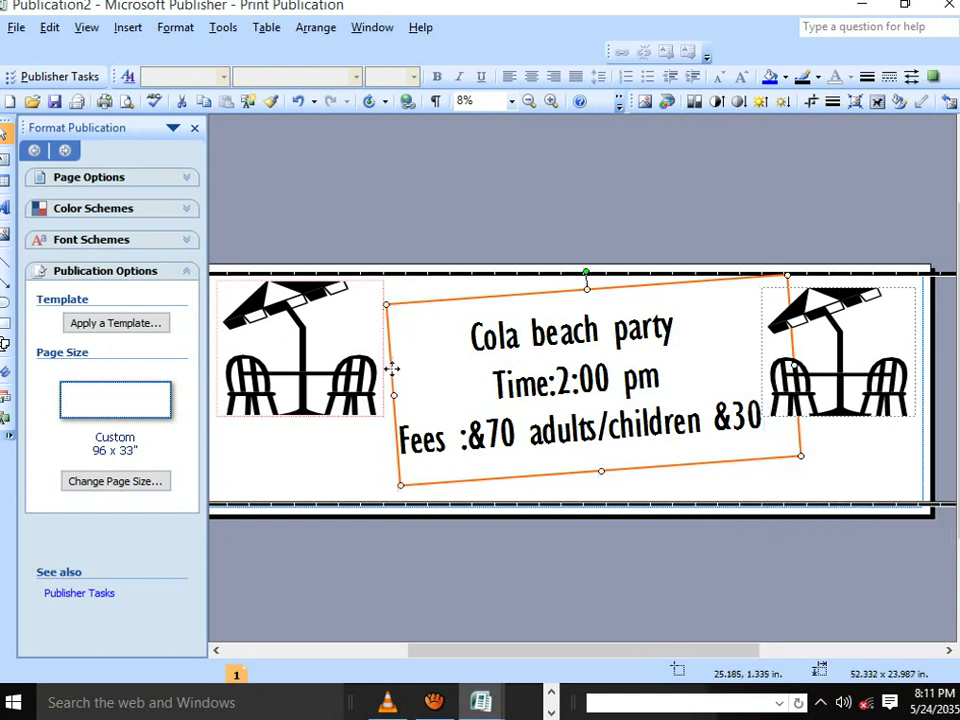
{"action": "right_click", "coordinate": [392, 369]}
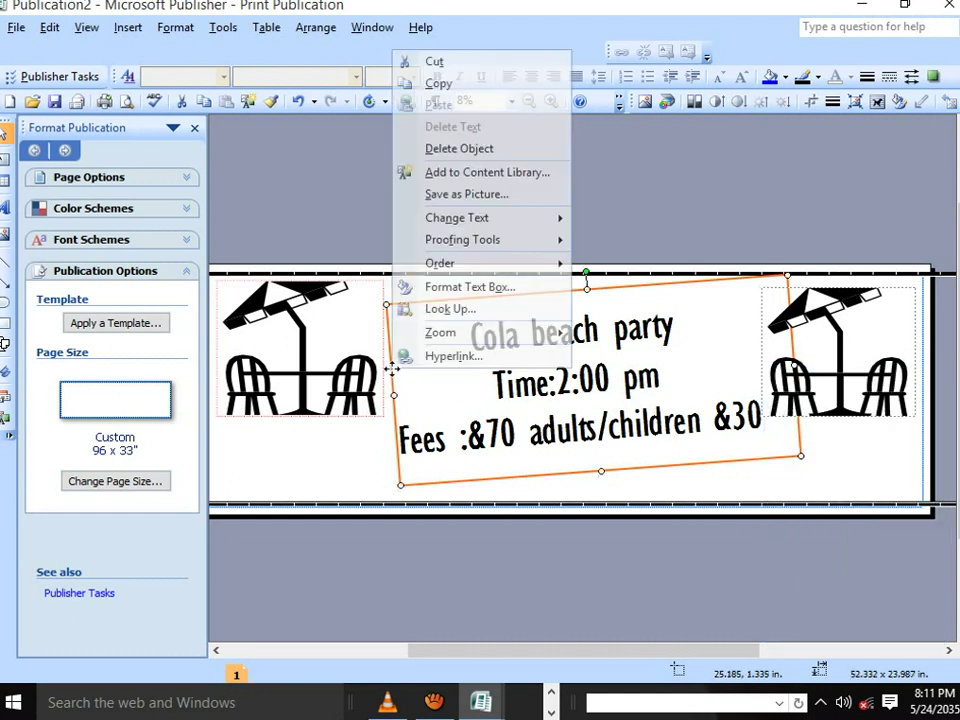
{"action": "left_click", "coordinate": [503, 289]}
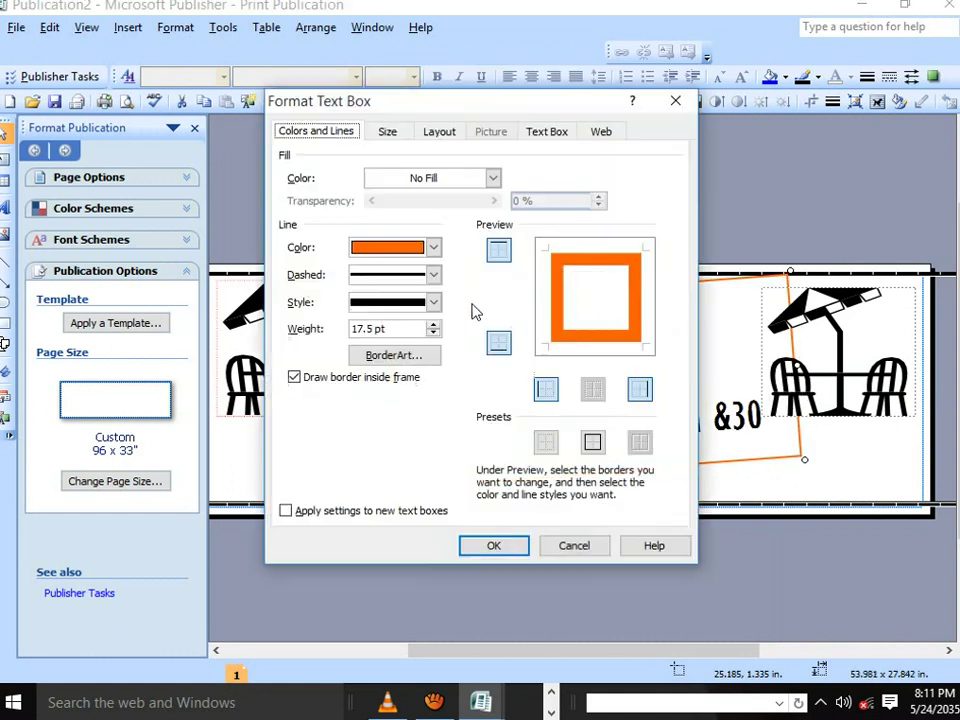
{"action": "left_click", "coordinate": [436, 325]}
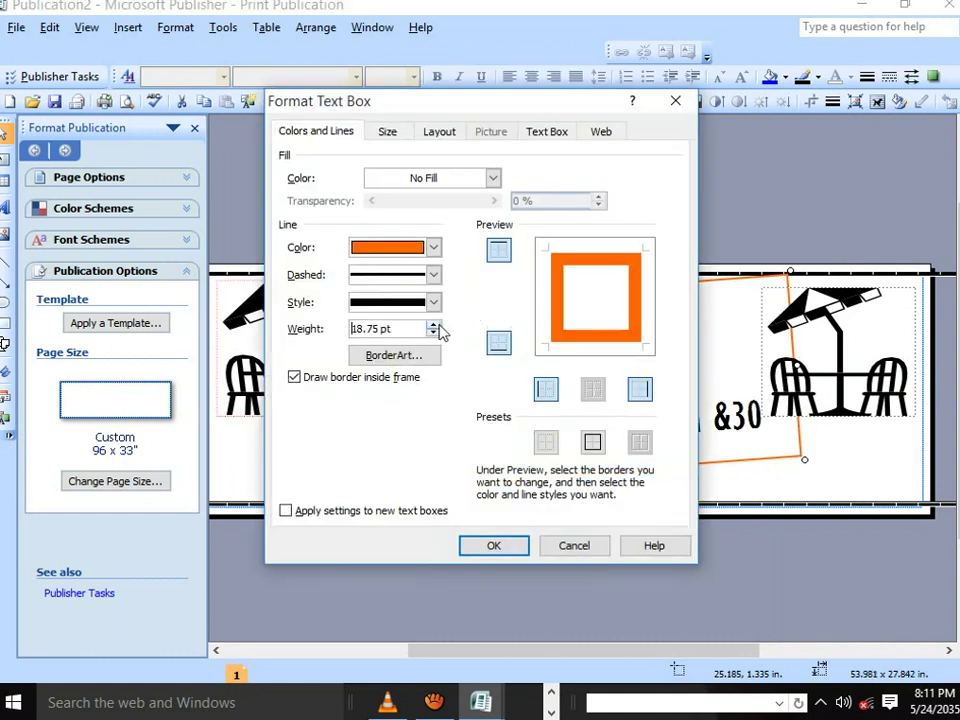
{"action": "left_click", "coordinate": [436, 325]}
{"action": "left_click", "coordinate": [436, 325]}
{"action": "left_click", "coordinate": [436, 325]}
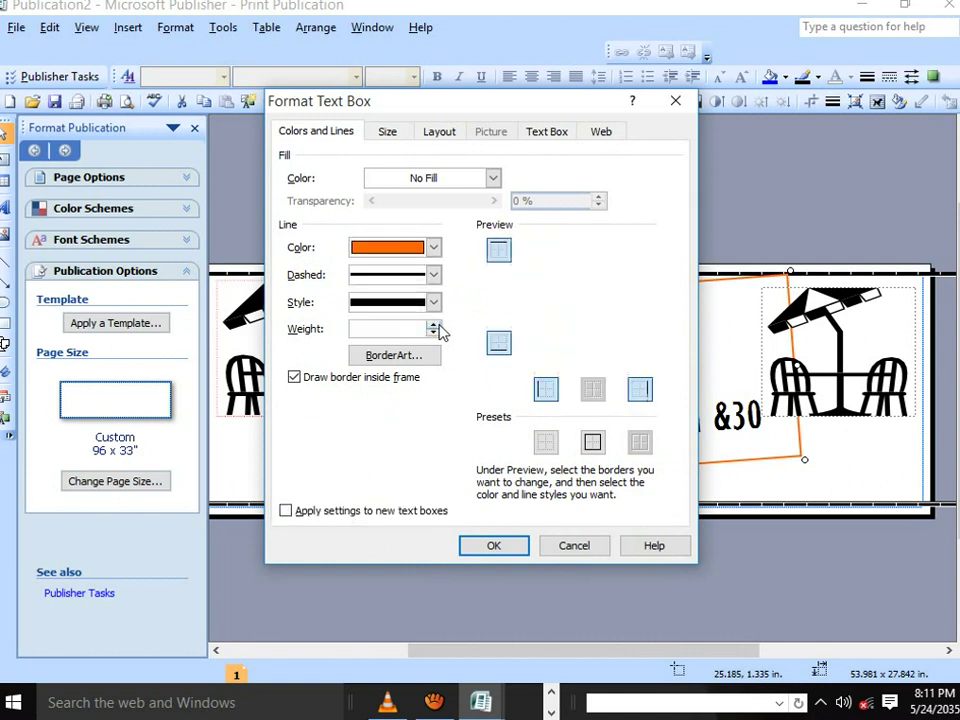
{"action": "left_click", "coordinate": [436, 325]}
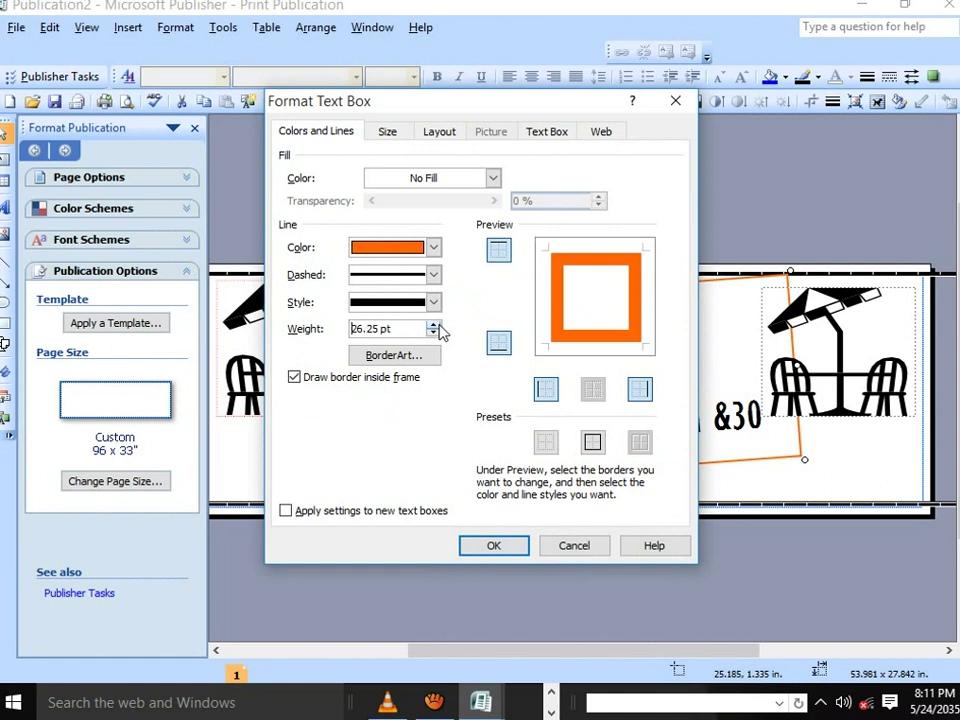
{"action": "left_click", "coordinate": [436, 325]}
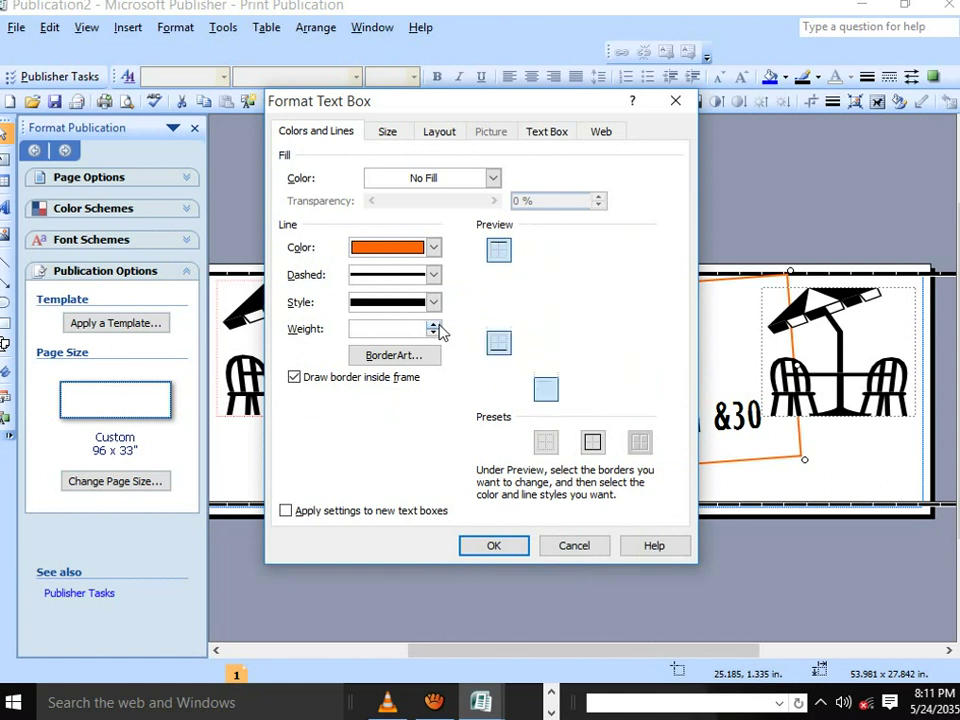
{"action": "left_click", "coordinate": [436, 325]}
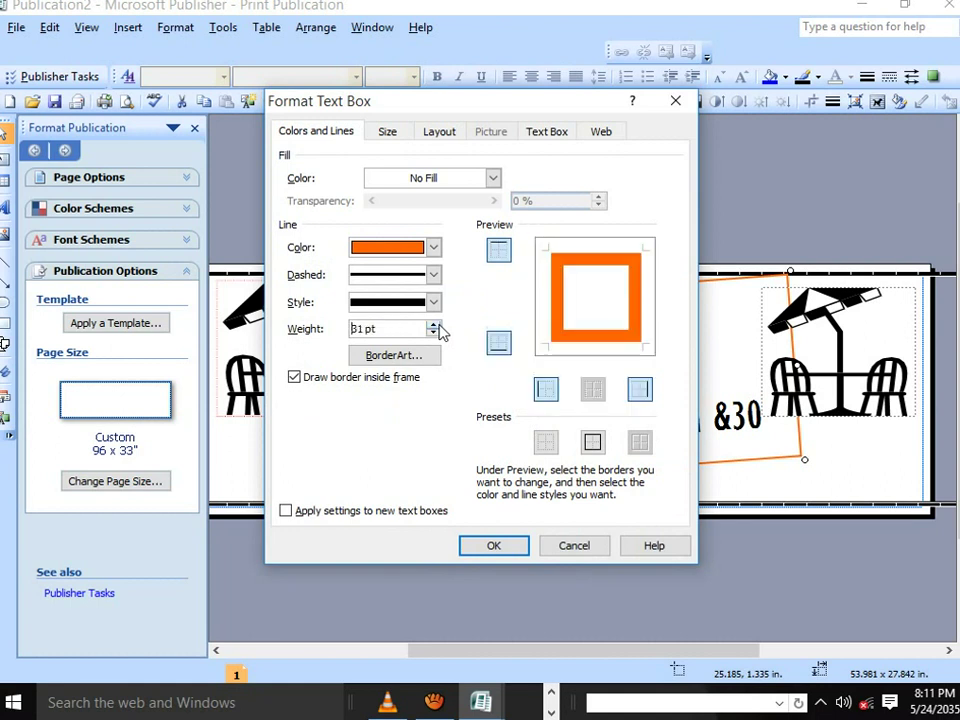
{"action": "left_click", "coordinate": [436, 325]}
{"action": "left_click", "coordinate": [494, 545]}
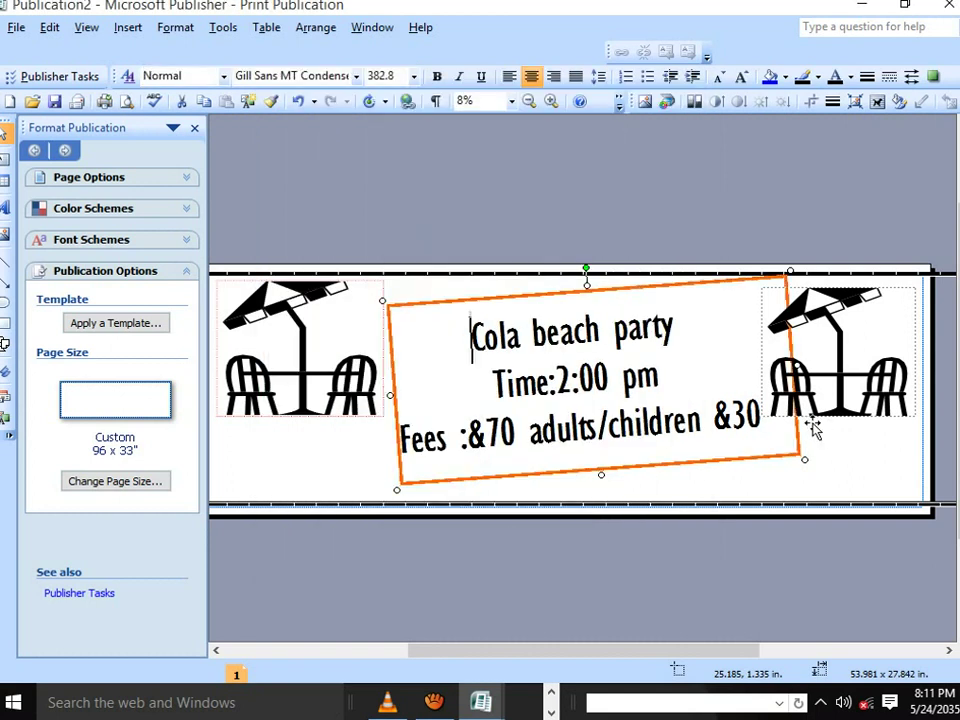
Fill the right umbrella picture's background with solid blue
{"action": "left_click", "coordinate": [806, 332]}
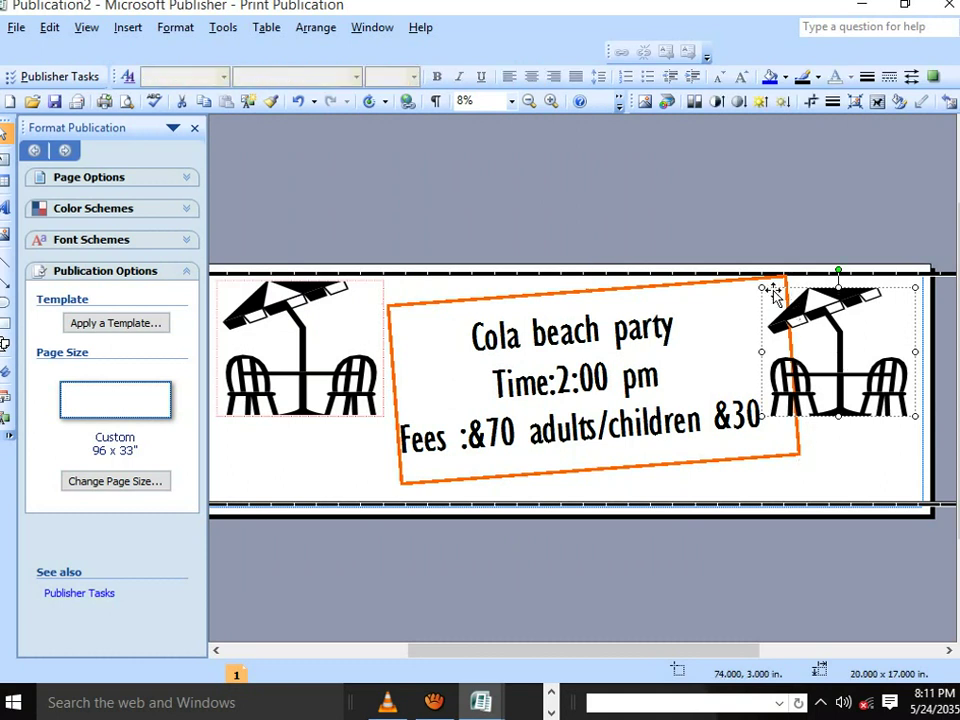
{"action": "right_click", "coordinate": [775, 290]}
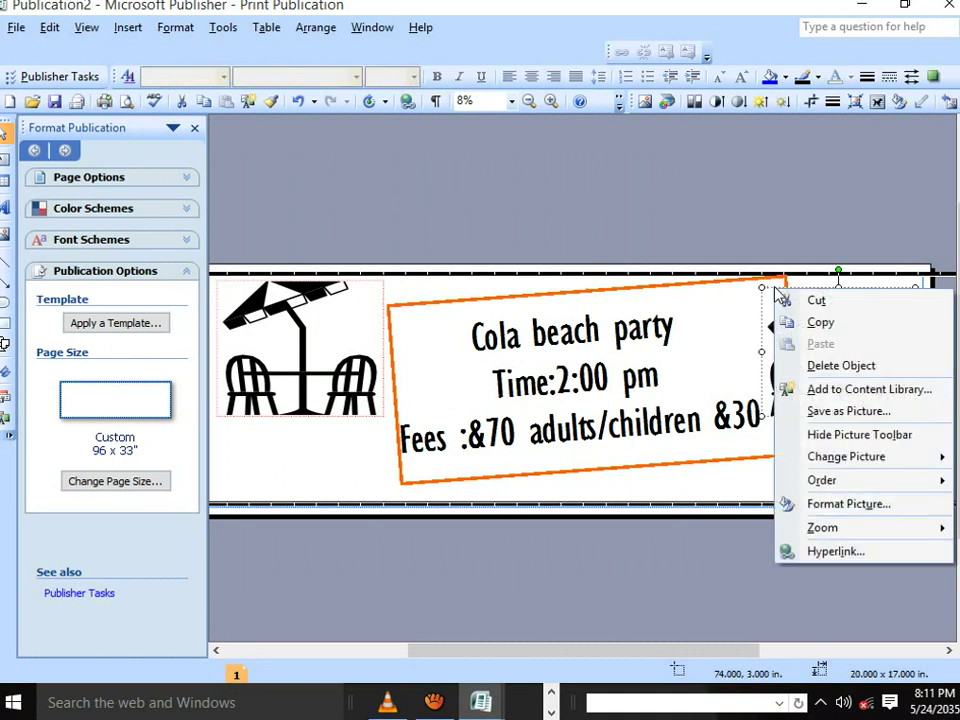
{"action": "left_click", "coordinate": [853, 505]}
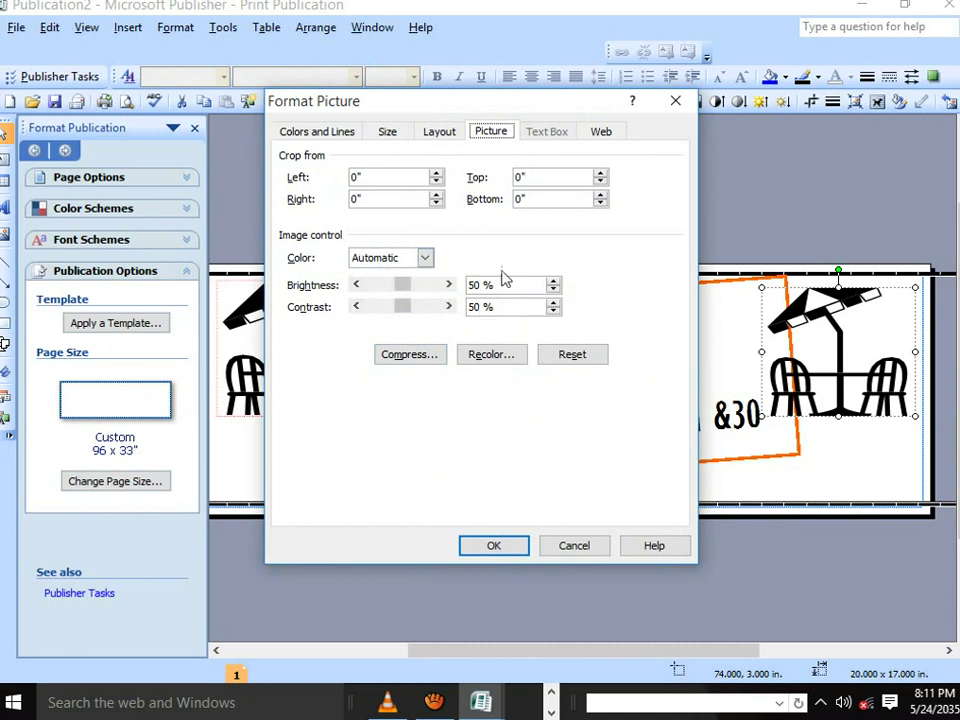
{"action": "left_click", "coordinate": [328, 140]}
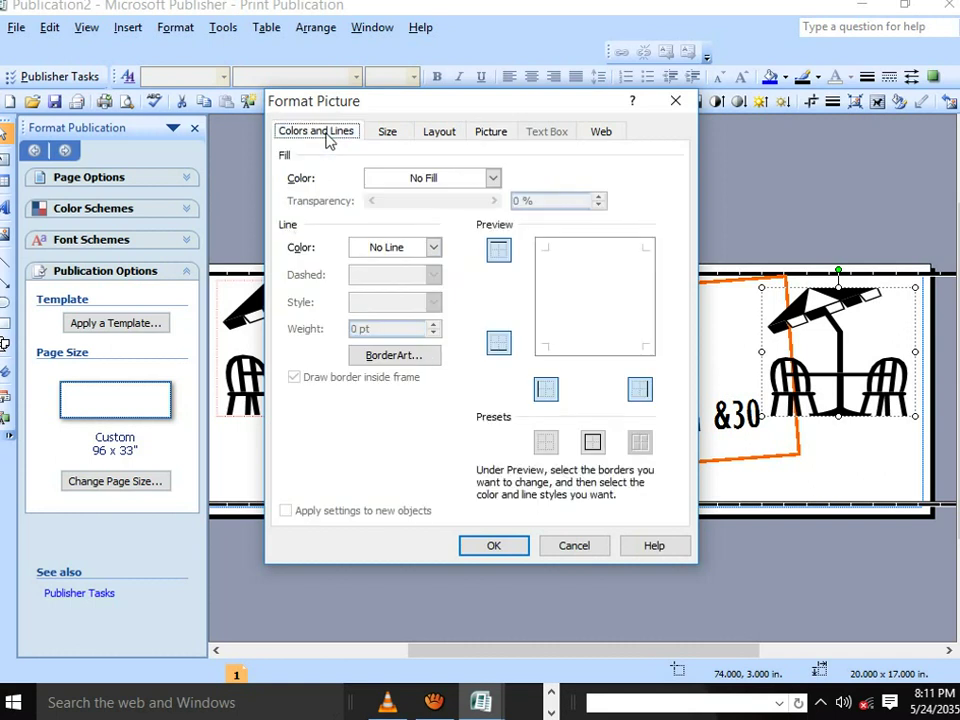
{"action": "left_click", "coordinate": [392, 179]}
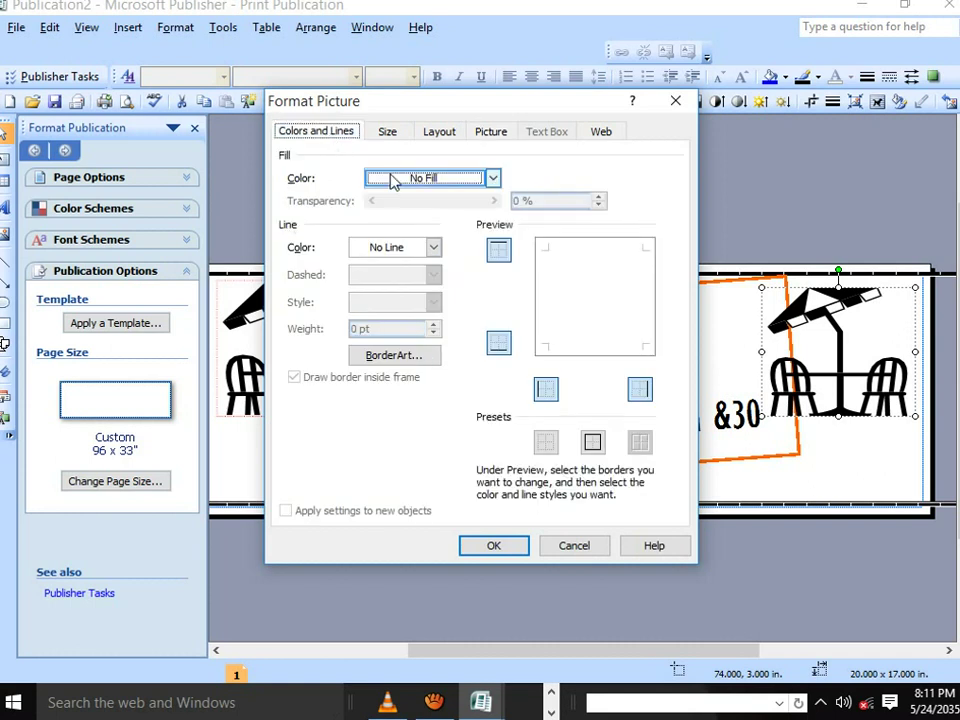
{"action": "left_click", "coordinate": [492, 179]}
{"action": "left_click", "coordinate": [393, 230]}
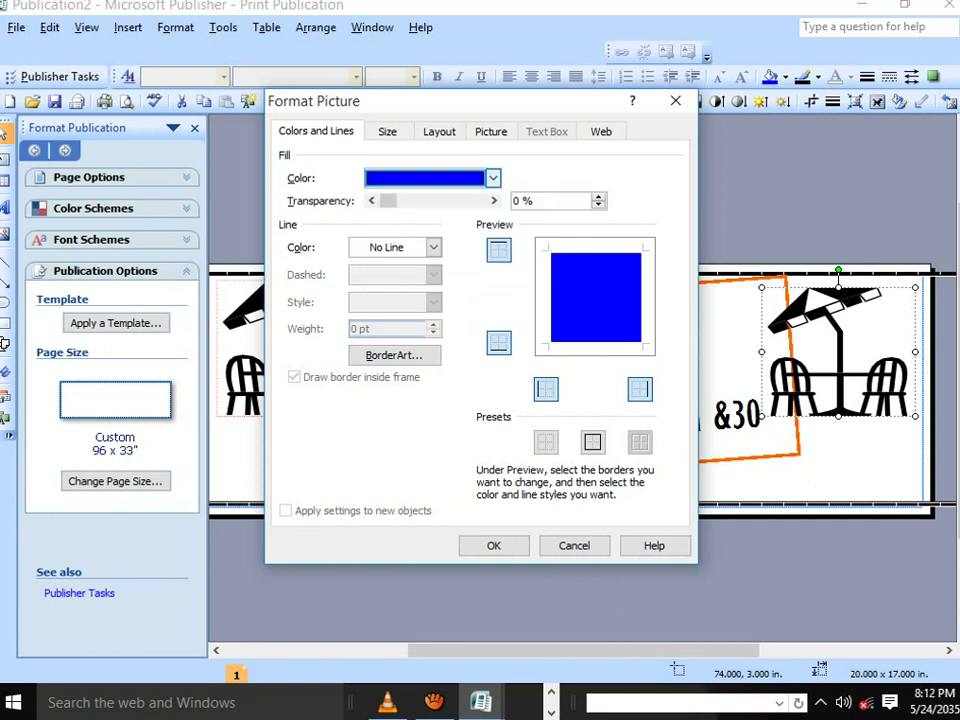
Give the right umbrella picture a blue long-dash border at 14.5 pt
{"action": "left_click", "coordinate": [432, 250]}
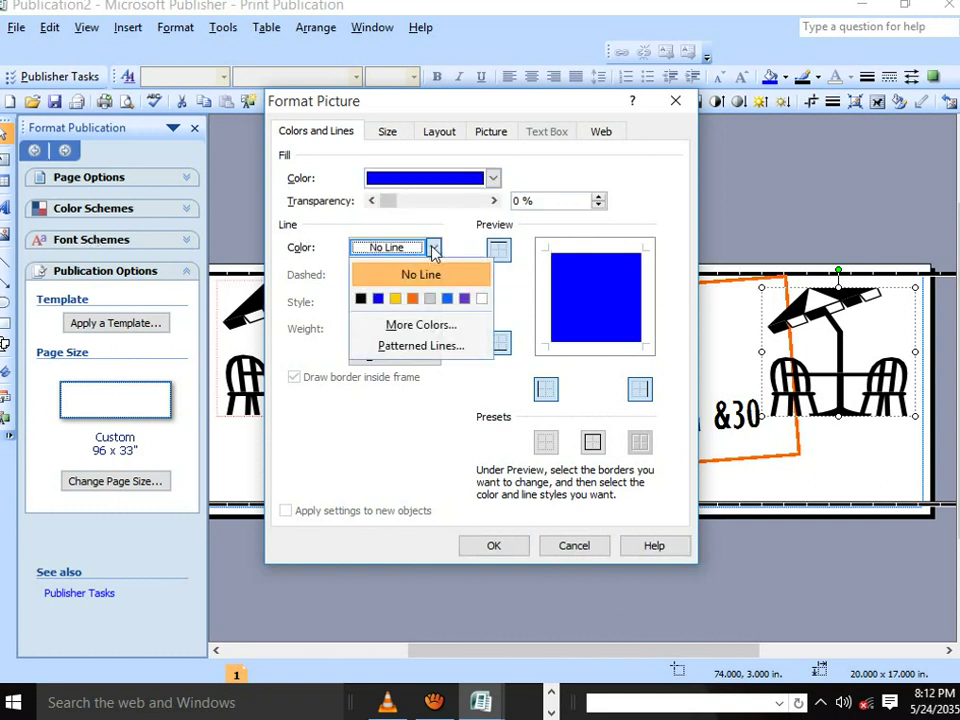
{"action": "left_click", "coordinate": [446, 299]}
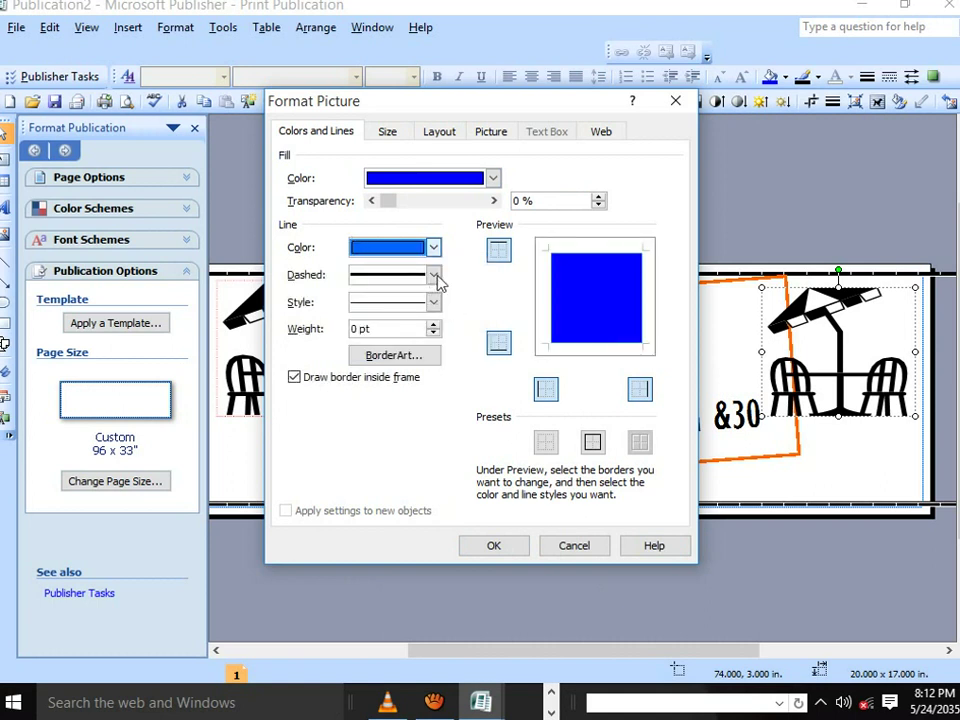
{"action": "left_click", "coordinate": [432, 276]}
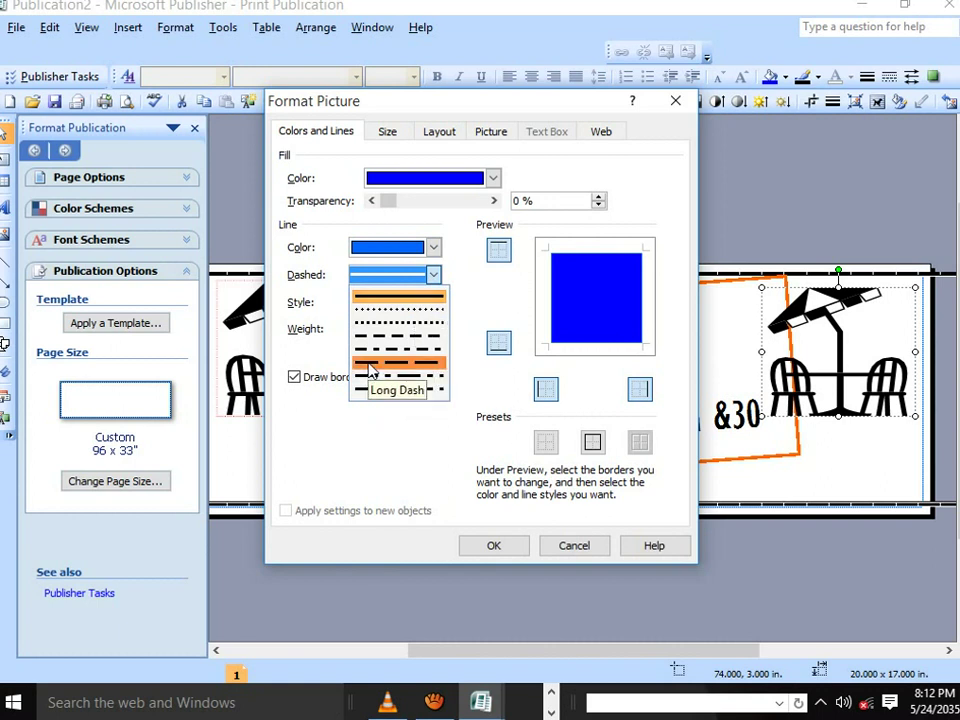
{"action": "left_click", "coordinate": [398, 362]}
{"action": "left_click", "coordinate": [433, 303]}
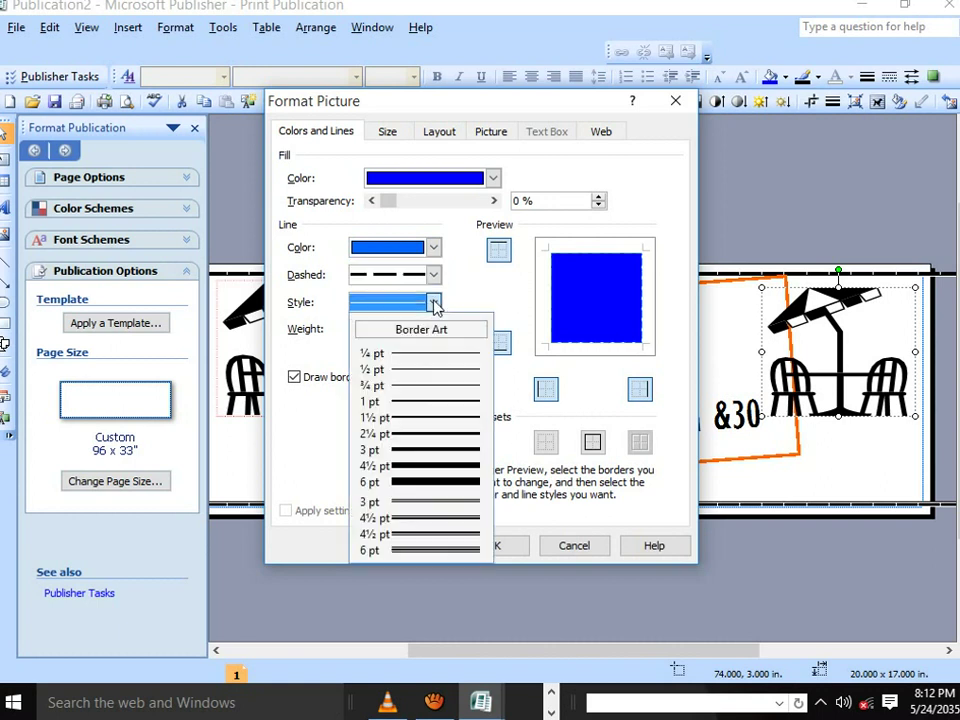
{"action": "left_click", "coordinate": [441, 483]}
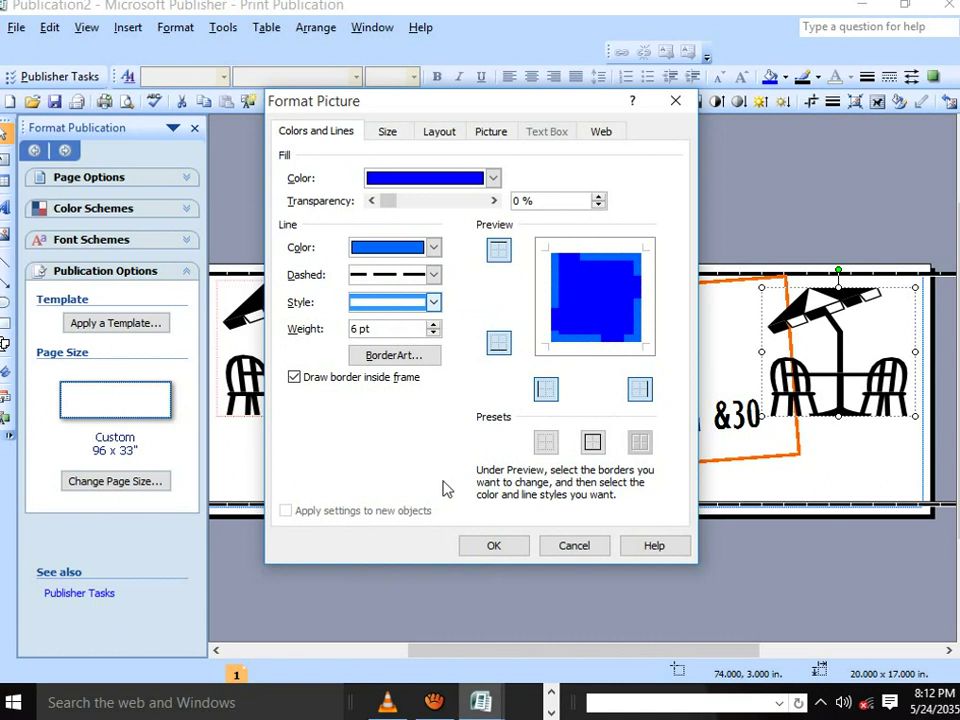
{"action": "left_click", "coordinate": [433, 331]}
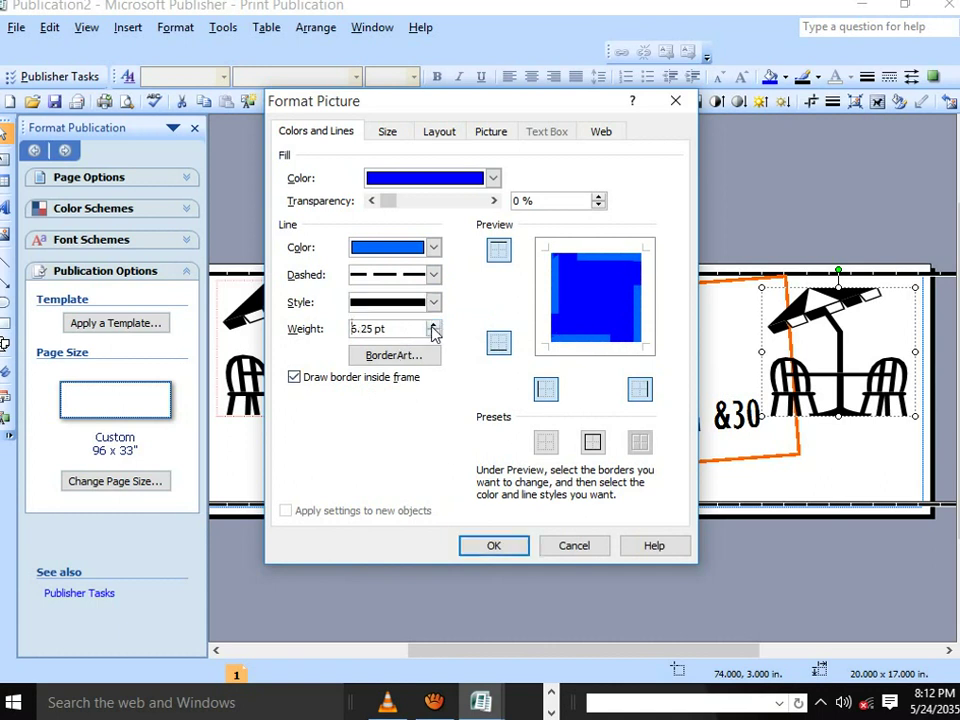
{"action": "left_click", "coordinate": [433, 325]}
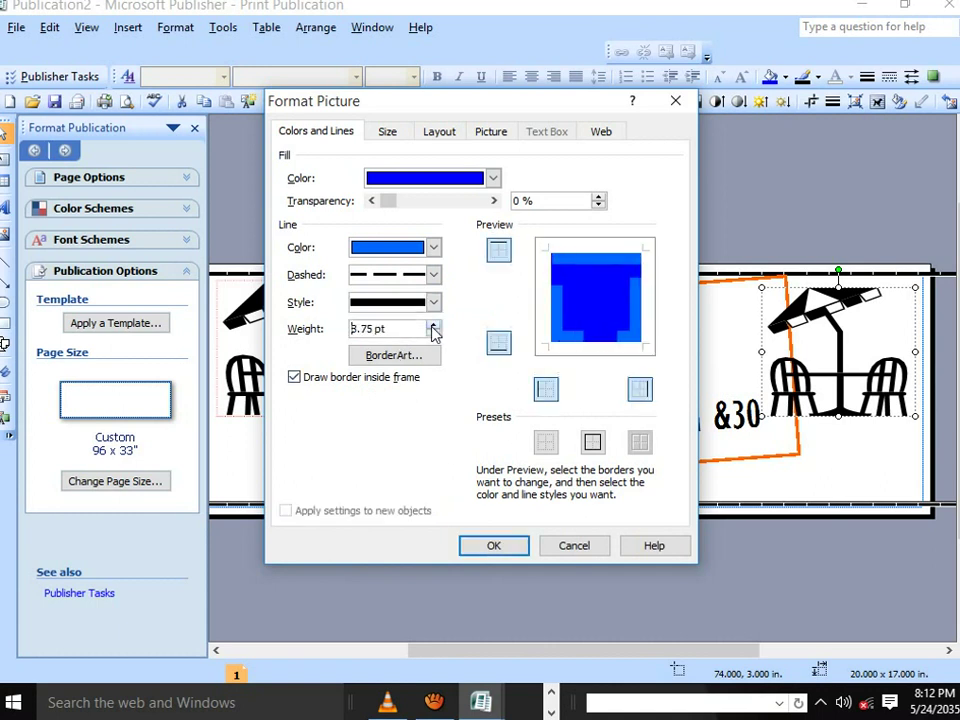
{"action": "left_click", "coordinate": [433, 332]}
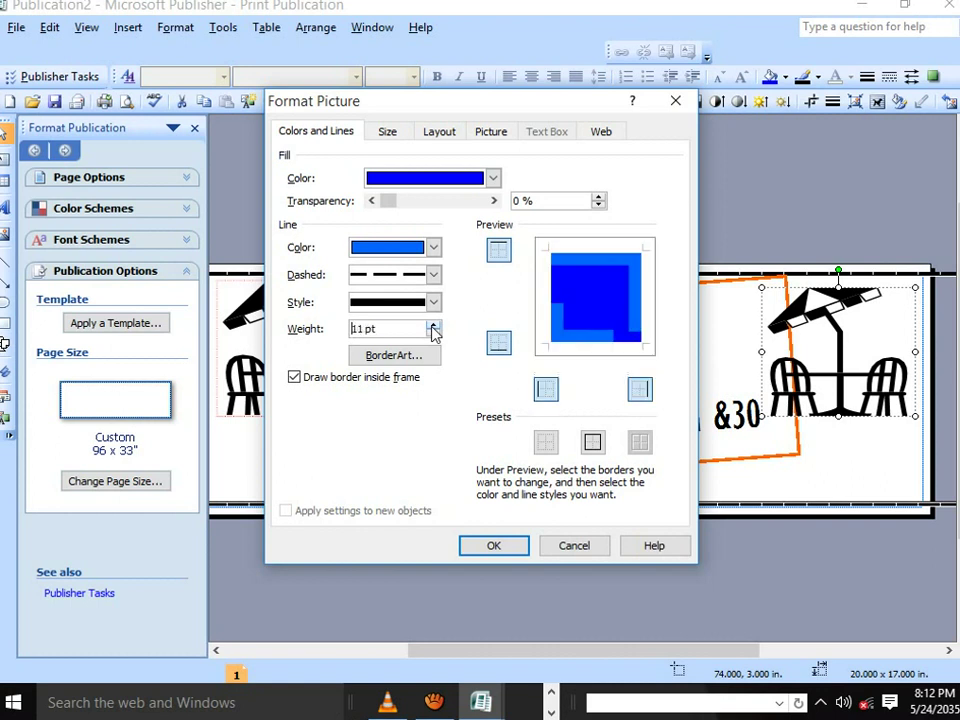
{"action": "left_click", "coordinate": [432, 325]}
{"action": "left_click", "coordinate": [503, 545]}
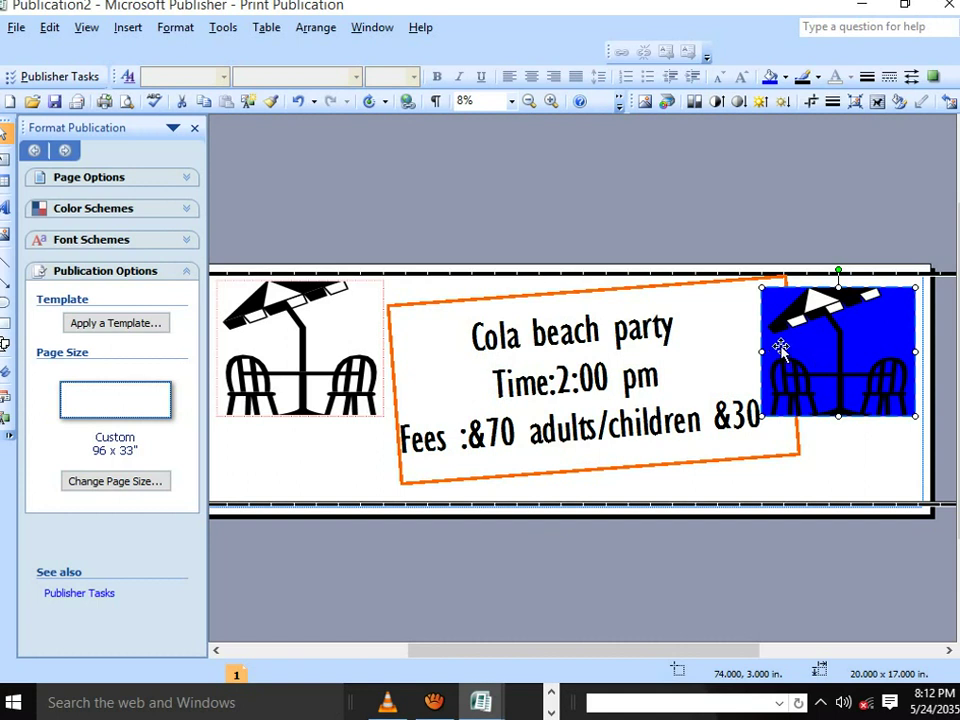
Remove the blue background fill from the right umbrella picture
{"action": "right_click", "coordinate": [779, 348]}
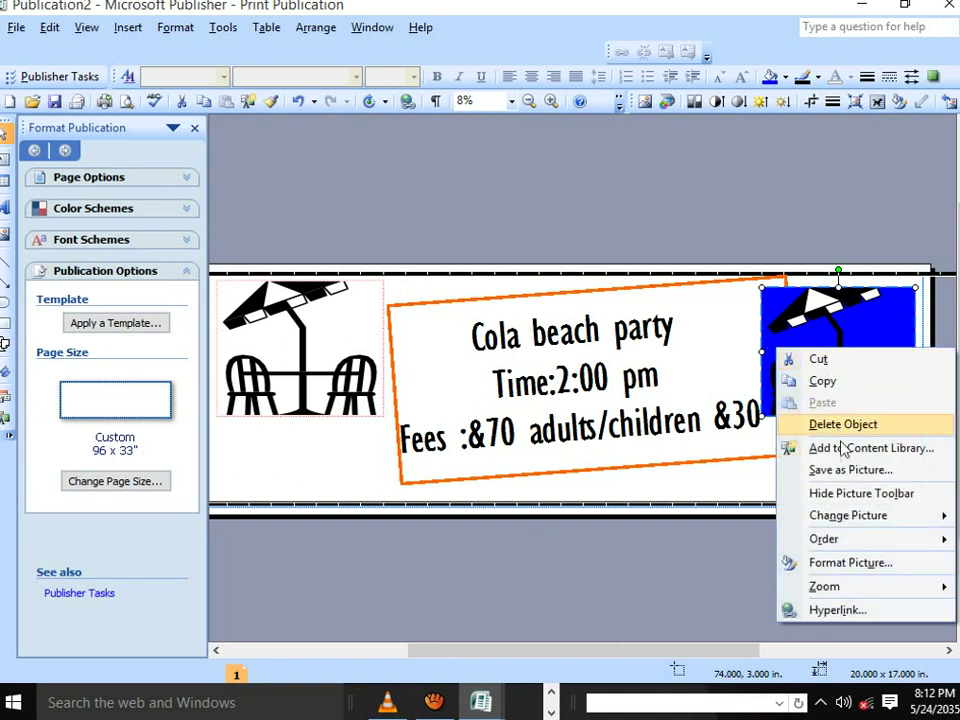
{"action": "mouse_move", "coordinate": [826, 539]}
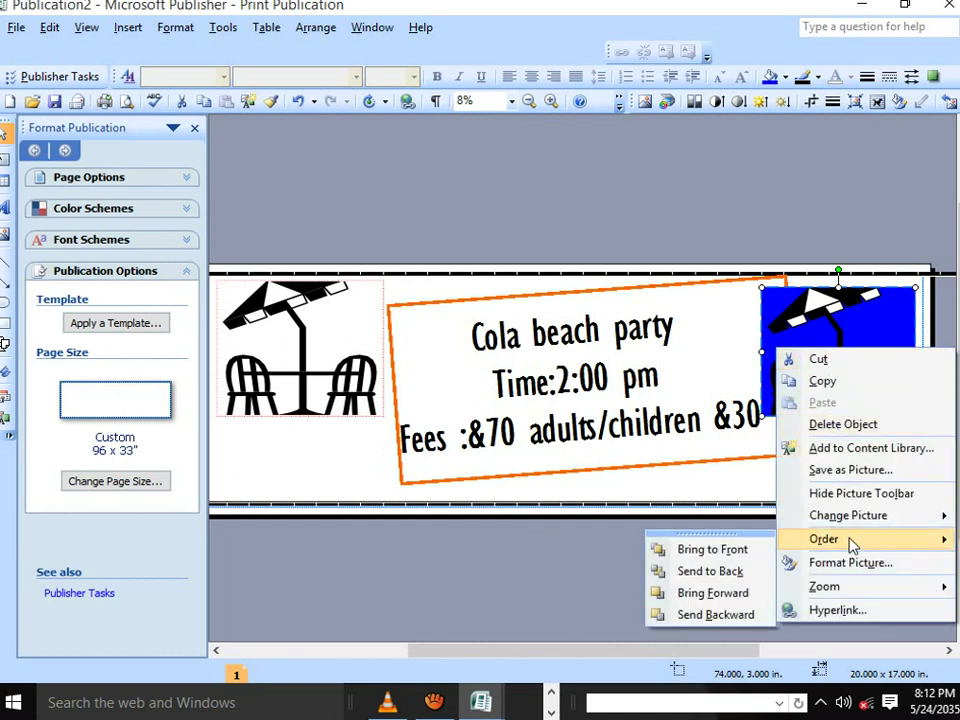
{"action": "left_click", "coordinate": [846, 566]}
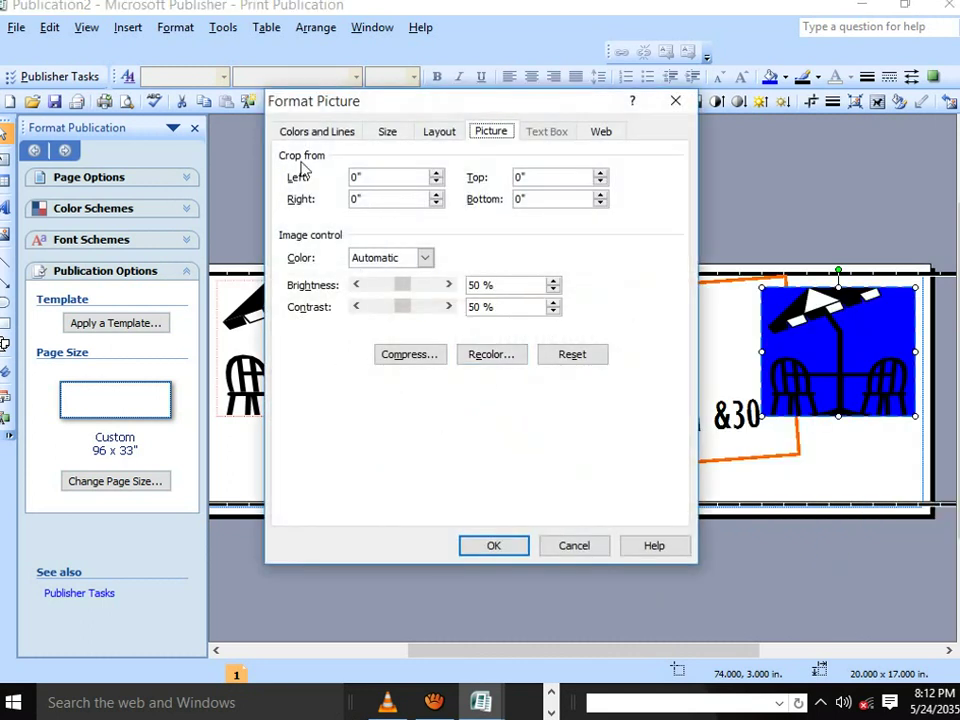
{"action": "left_click", "coordinate": [316, 134]}
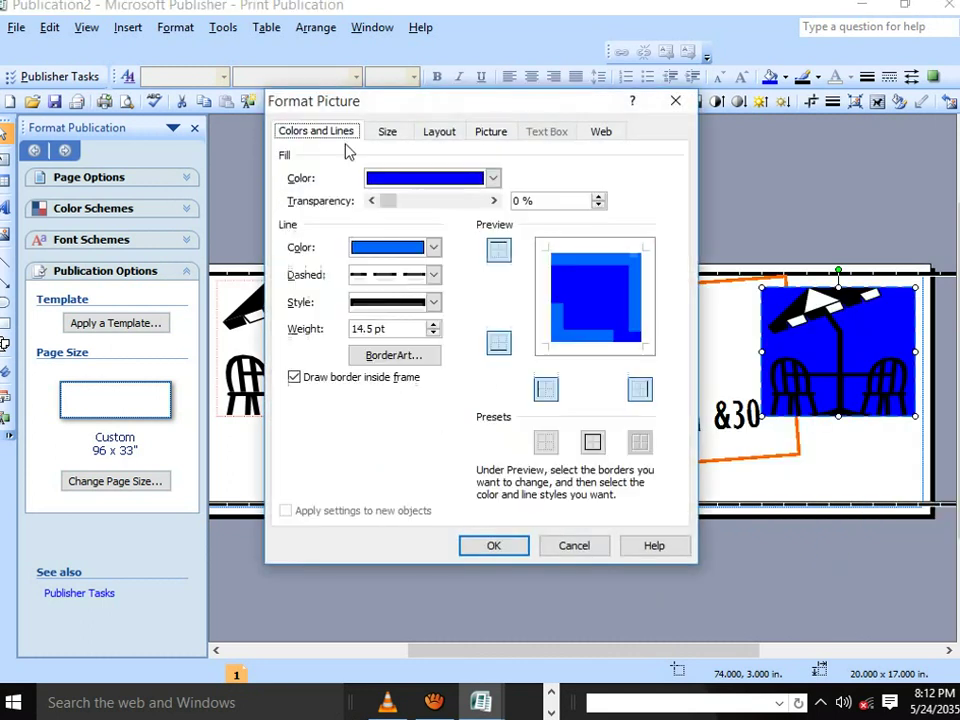
{"action": "left_click", "coordinate": [492, 178]}
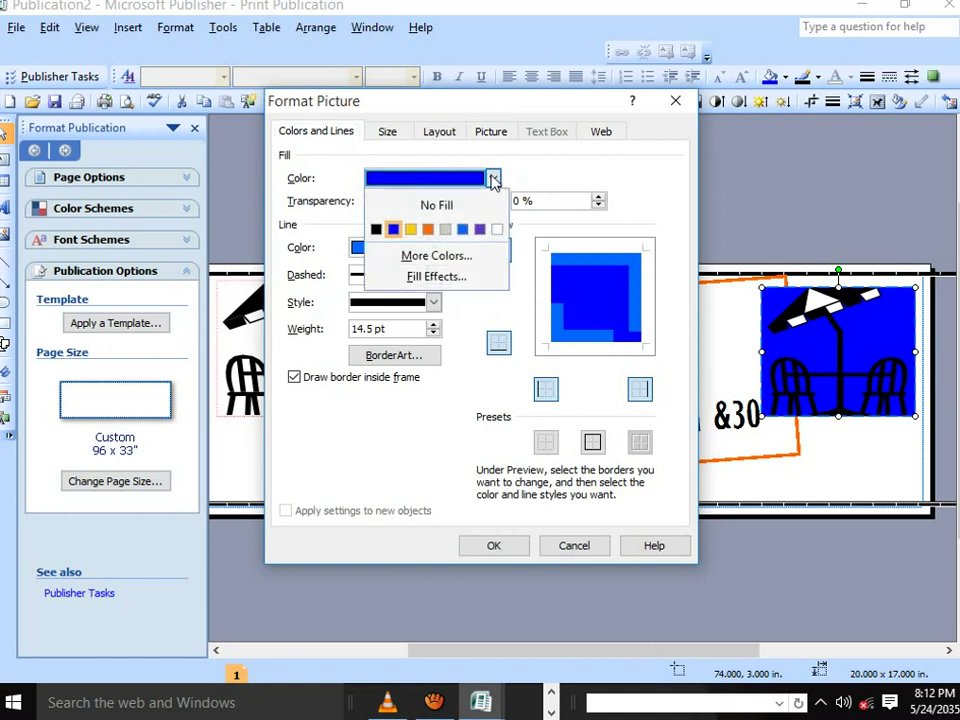
{"action": "left_click", "coordinate": [440, 207]}
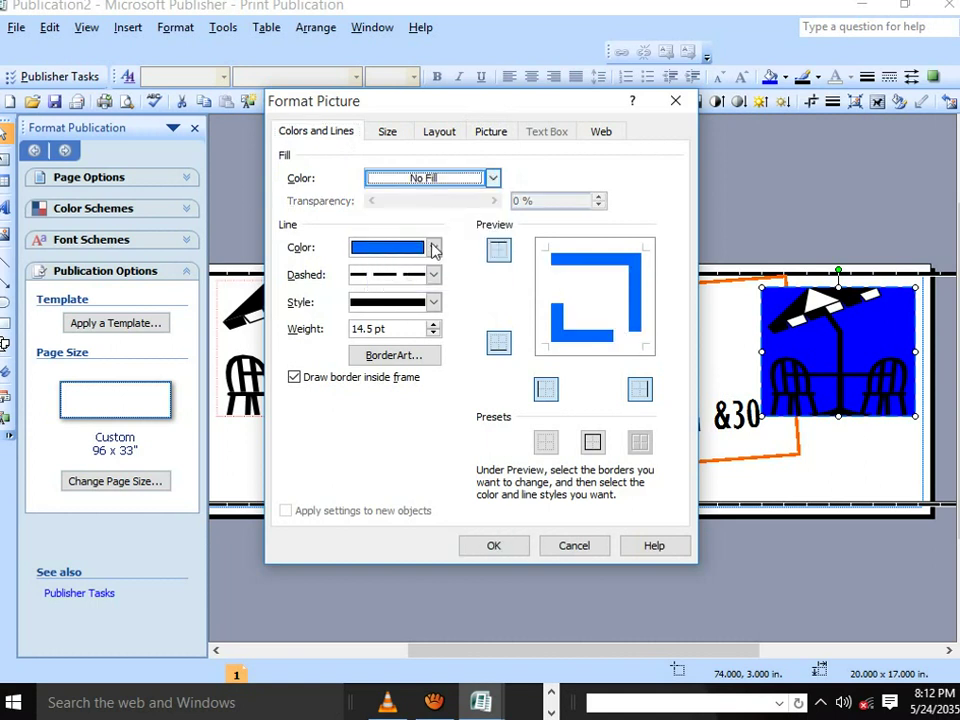
Thicken the picture's dashed blue border to about 25 pt
{"action": "left_click", "coordinate": [434, 326]}
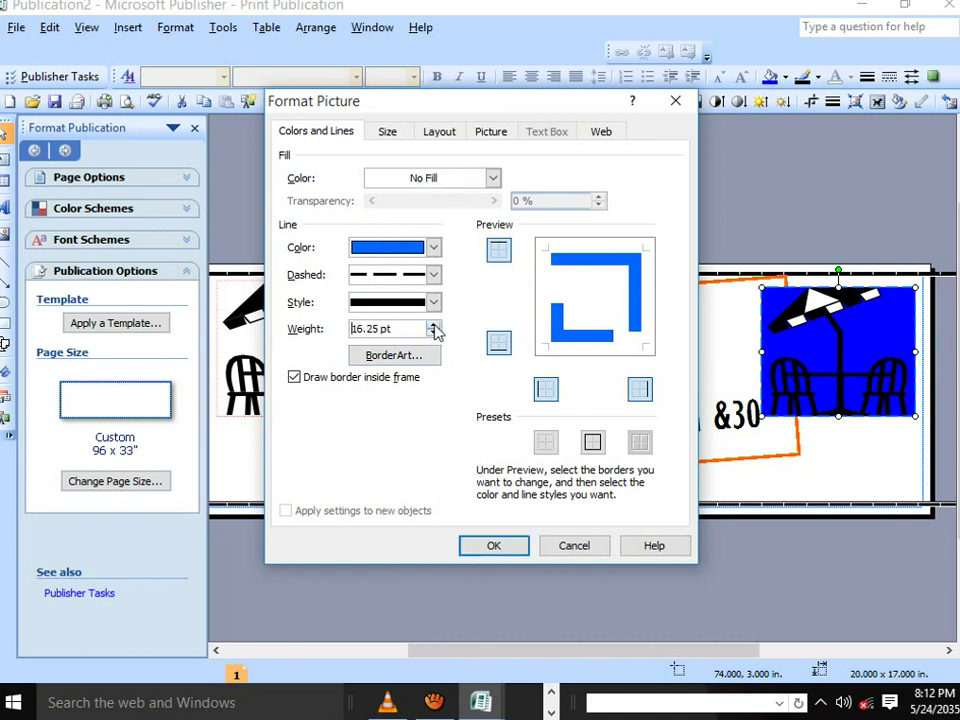
{"action": "left_click", "coordinate": [434, 326]}
{"action": "left_click", "coordinate": [434, 326]}
{"action": "left_click", "coordinate": [434, 326]}
{"action": "left_click", "coordinate": [434, 326]}
{"action": "left_click", "coordinate": [508, 550]}
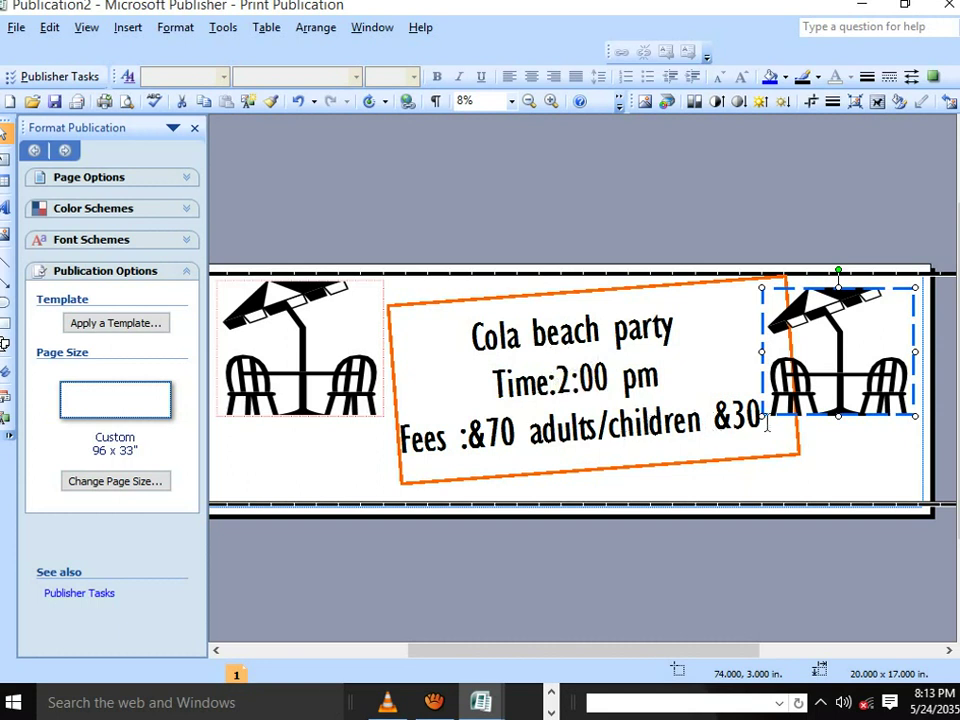
Stretch the orange-bordered text box taller so '&30' wraps onto a fourth line
{"action": "left_click", "coordinate": [529, 432]}
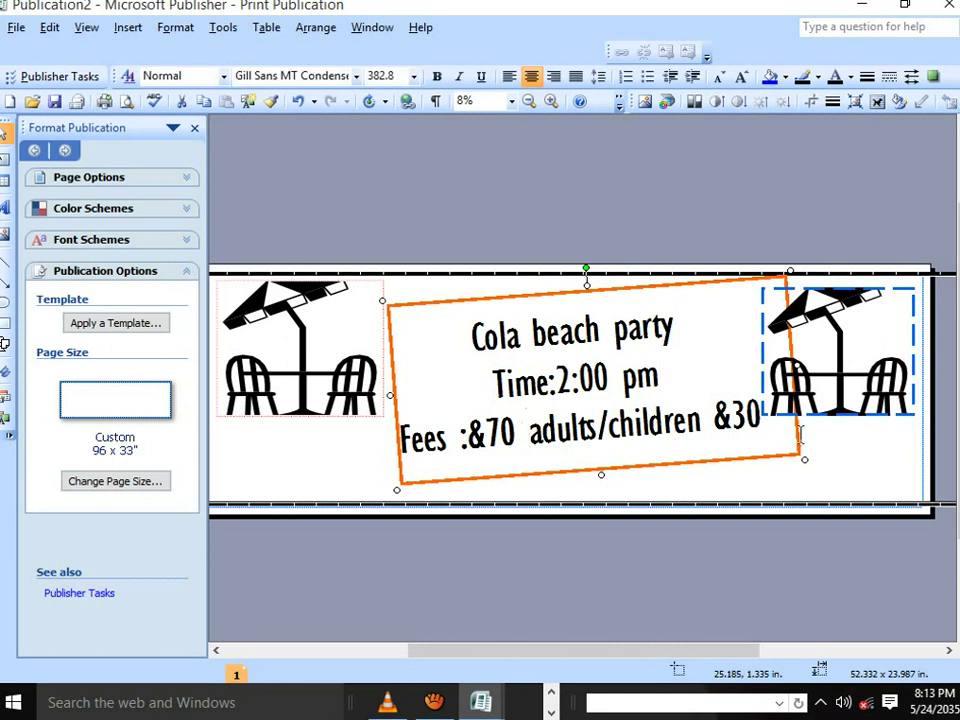
{"action": "scroll", "coordinate": [667, 415], "scroll_direction": "down", "scroll_amount": 1}
{"action": "scroll", "coordinate": [660, 412], "scroll_direction": "down", "scroll_amount": 1}
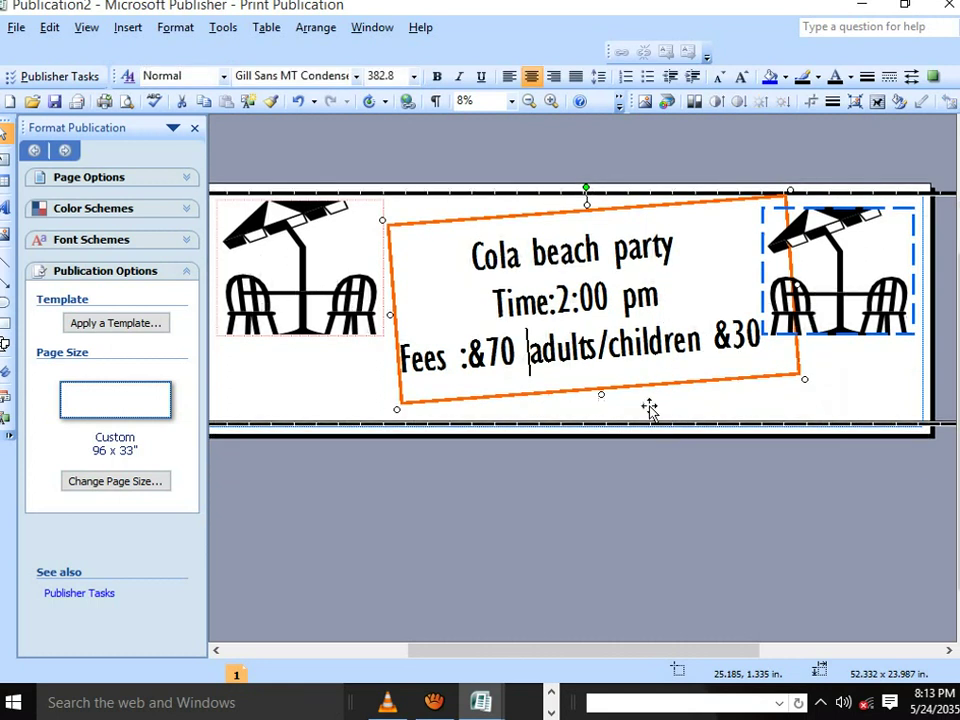
{"action": "left_click_drag", "start_coordinate": [602, 393], "coordinate": [594, 405]}
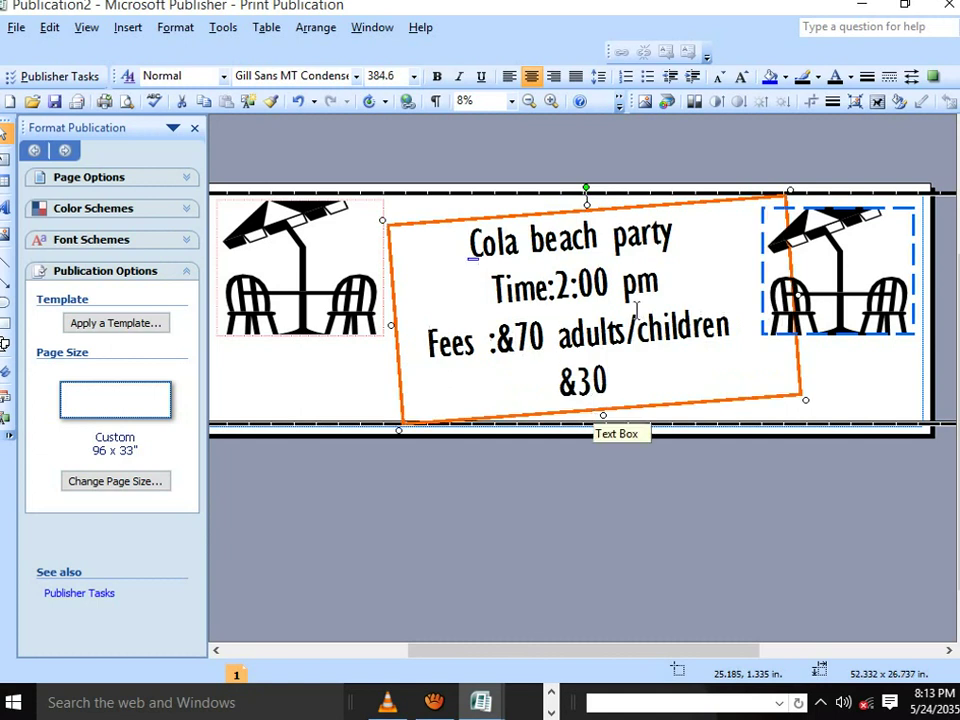
{"action": "left_click_drag", "start_coordinate": [688, 230], "coordinate": [450, 242]}
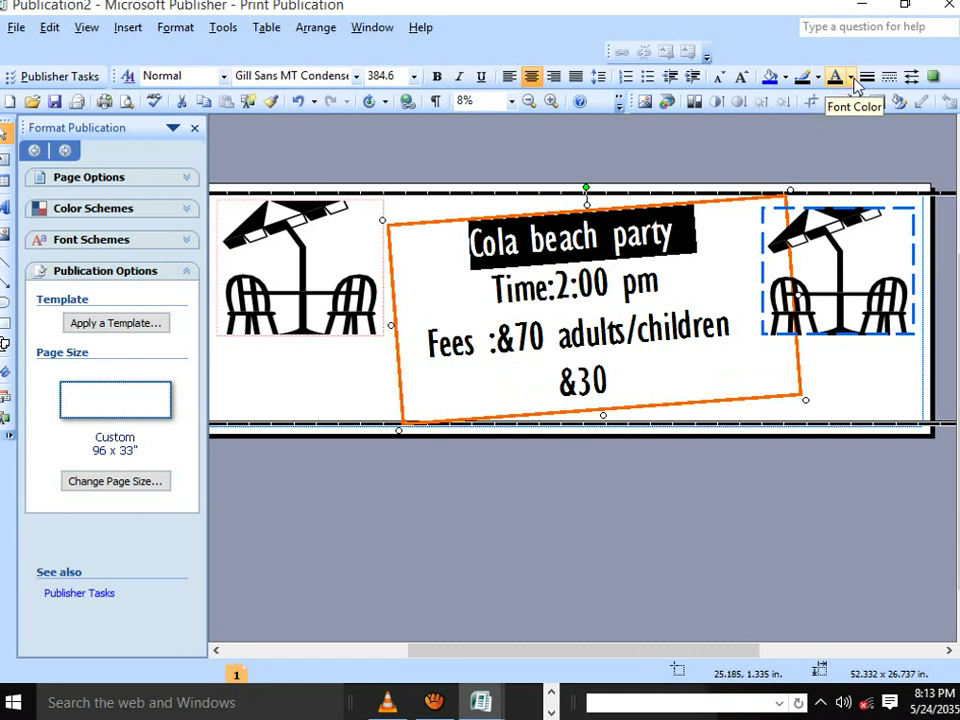
Color the 'Cola beach party' title red using More Colors
{"action": "left_click", "coordinate": [849, 77]}
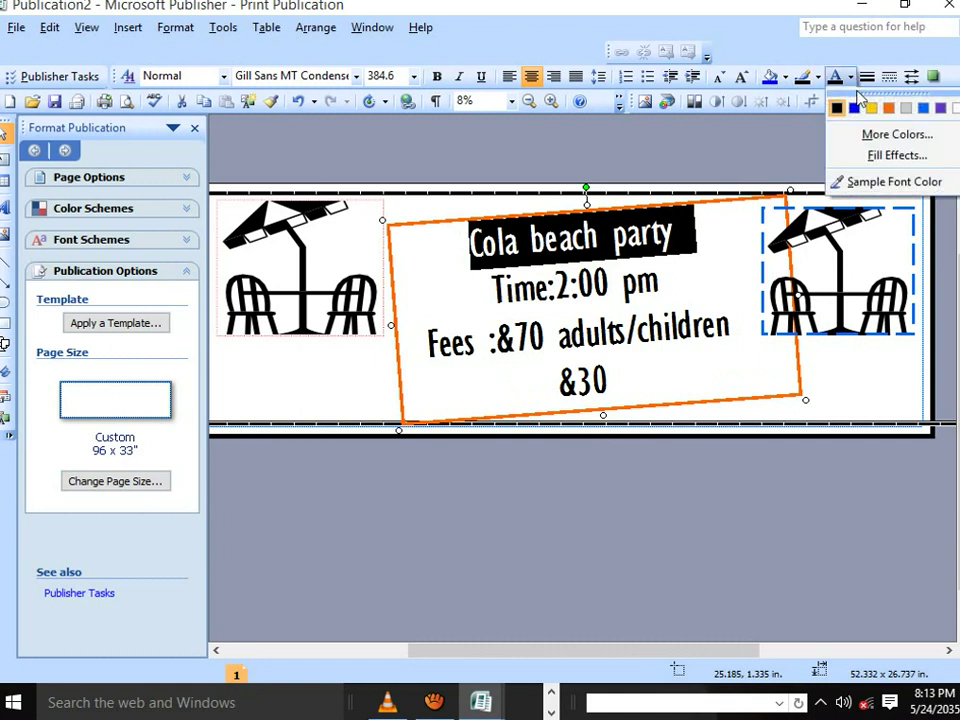
{"action": "left_click", "coordinate": [890, 140]}
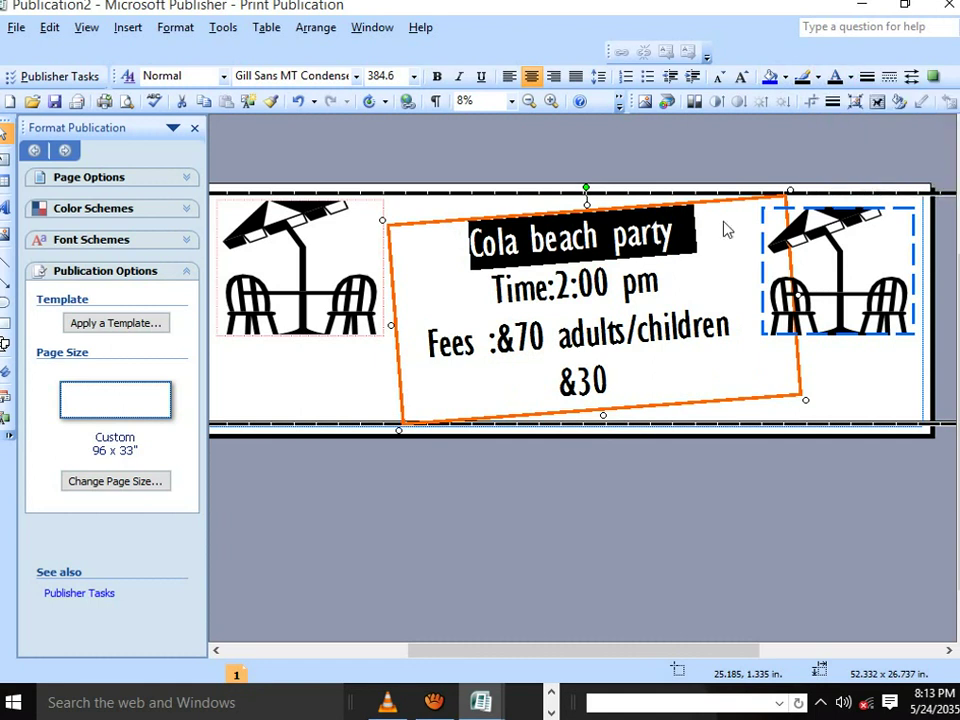
{"action": "left_click", "coordinate": [444, 347]}
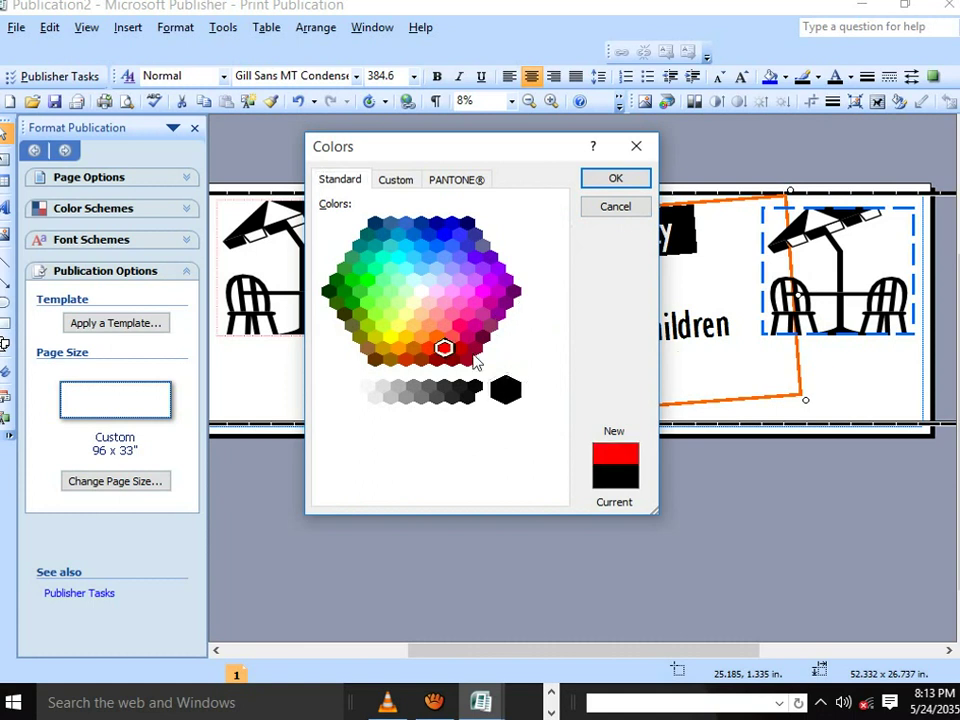
{"action": "left_click", "coordinate": [615, 178]}
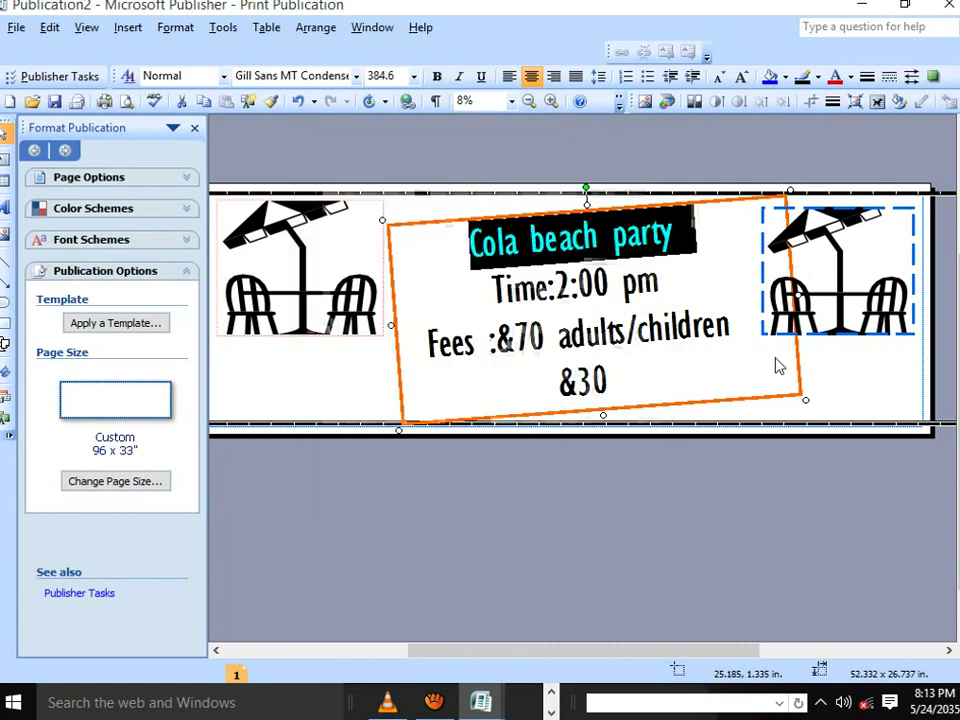
{"action": "left_click", "coordinate": [747, 272]}
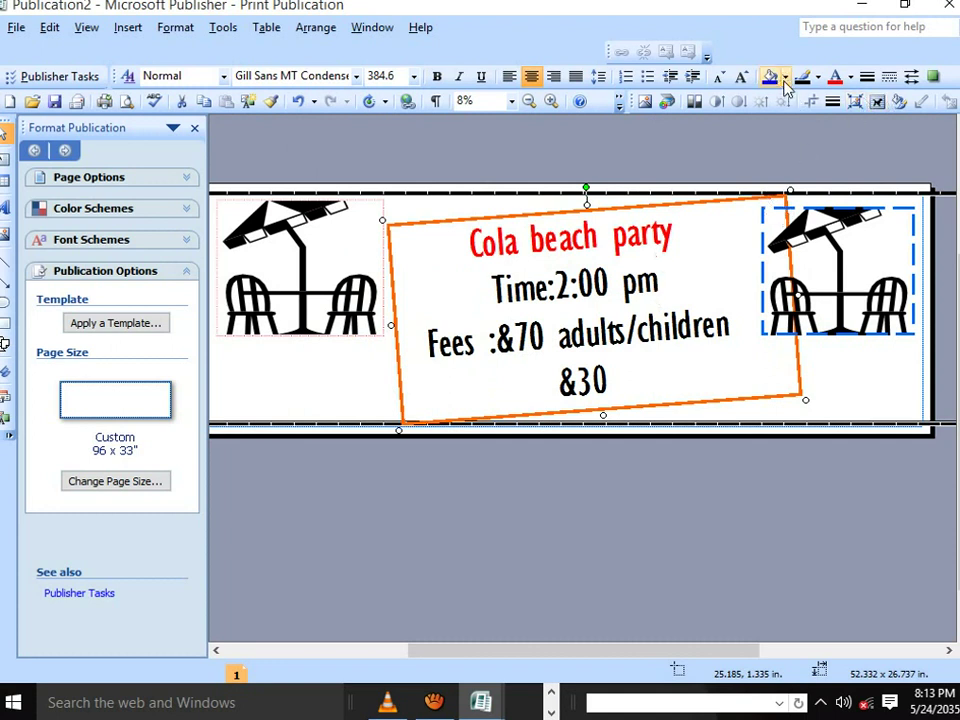
Set orange as the base color in the Font Color Fill Effects
{"action": "left_click", "coordinate": [851, 80]}
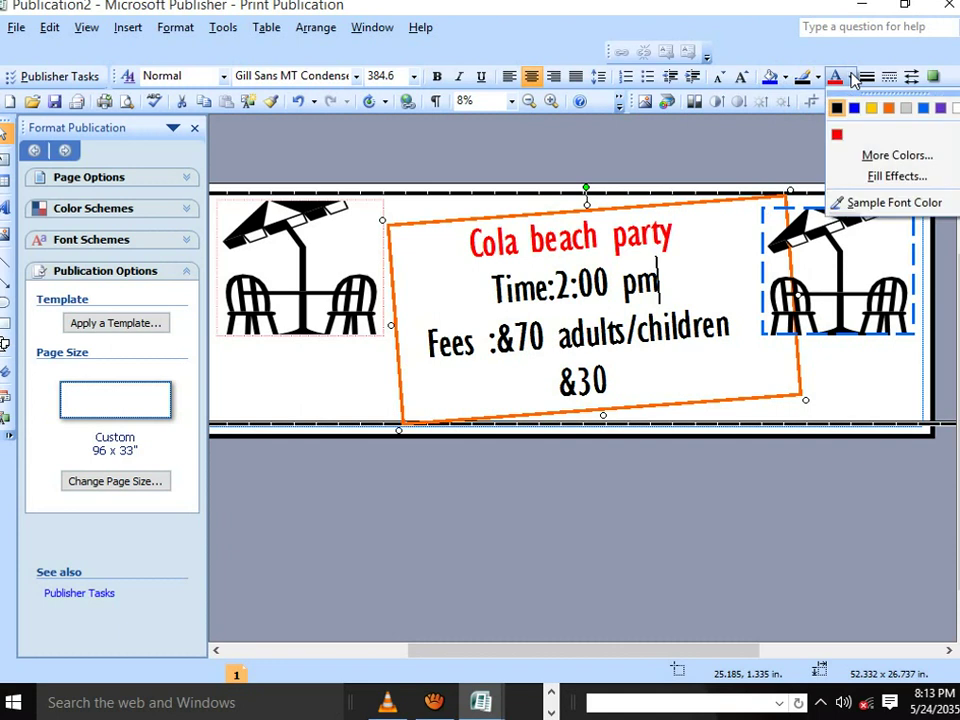
{"action": "left_click", "coordinate": [880, 180]}
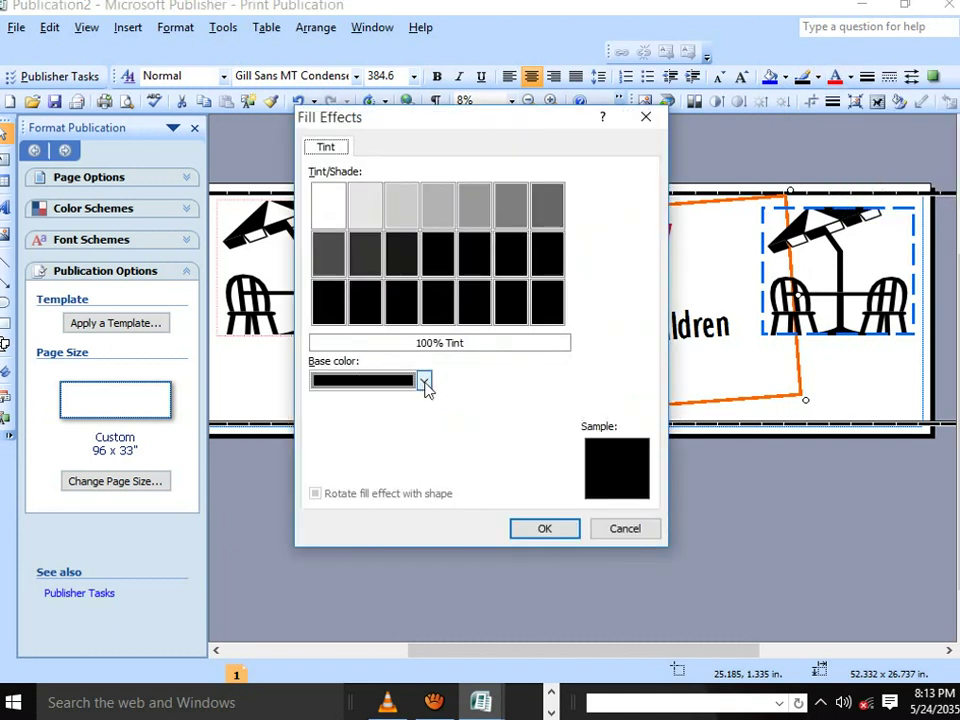
{"action": "left_click", "coordinate": [423, 380]}
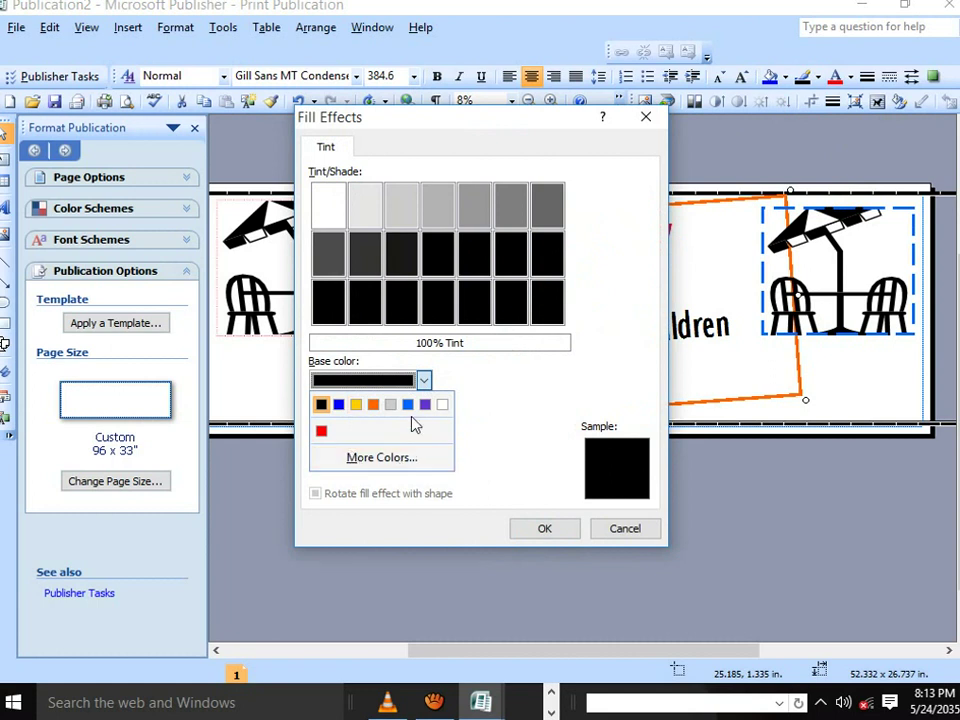
{"action": "left_click", "coordinate": [373, 404]}
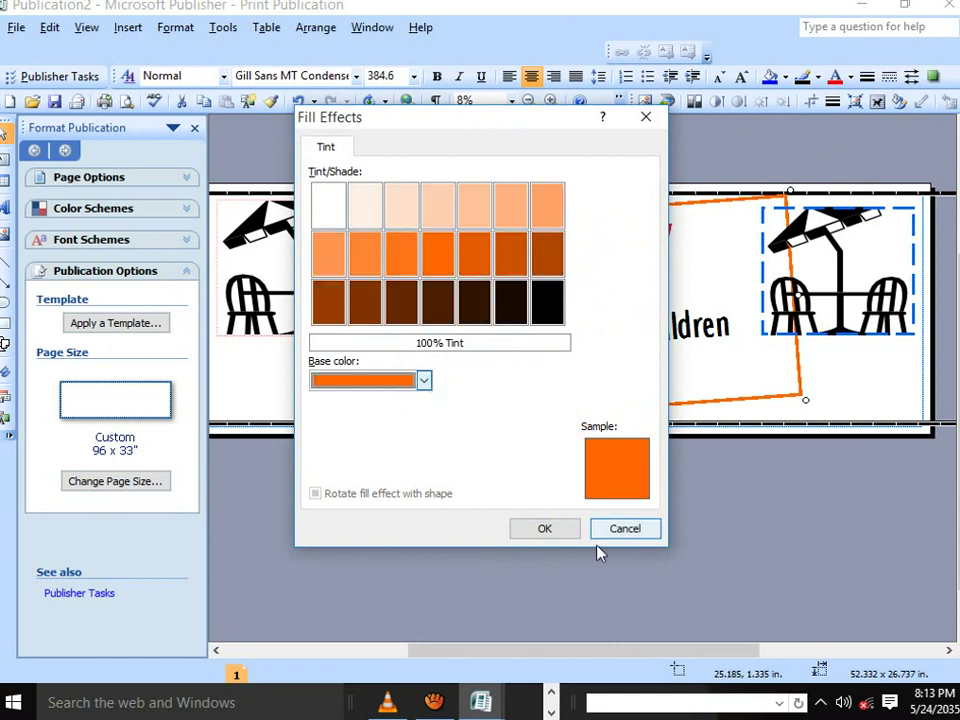
{"action": "left_click", "coordinate": [547, 529]}
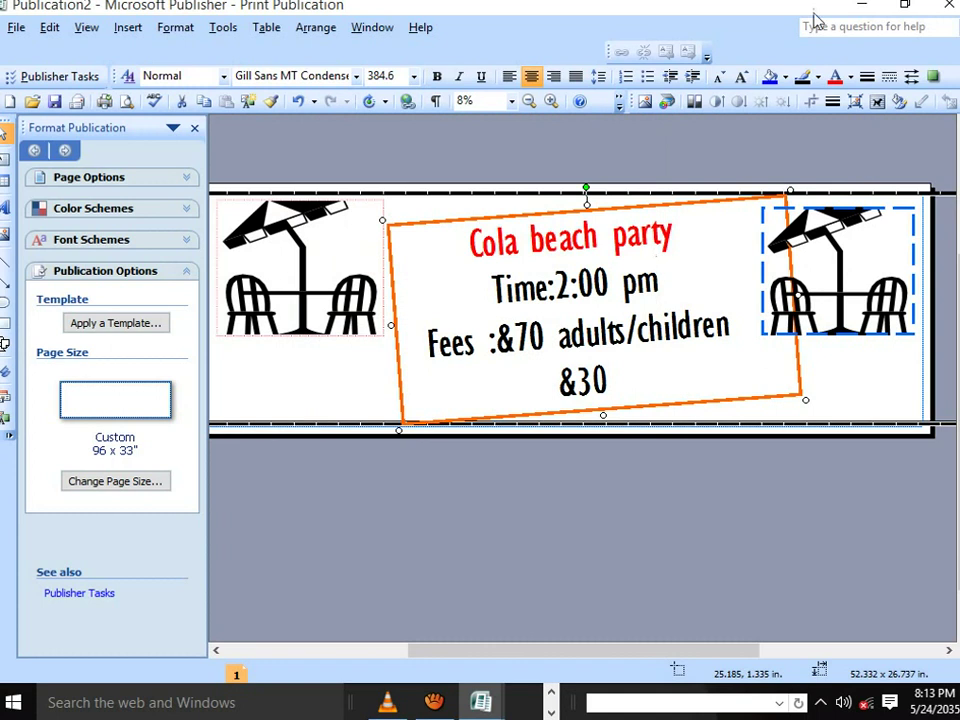
{"action": "right_click", "coordinate": [450, 272]}
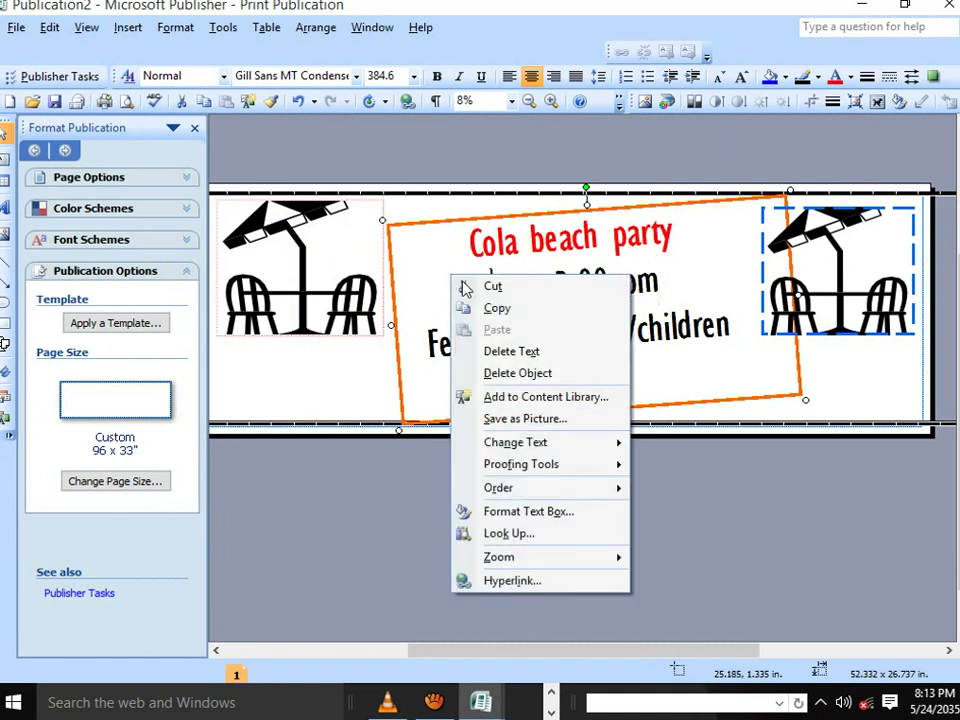
{"action": "left_click", "coordinate": [529, 512]}
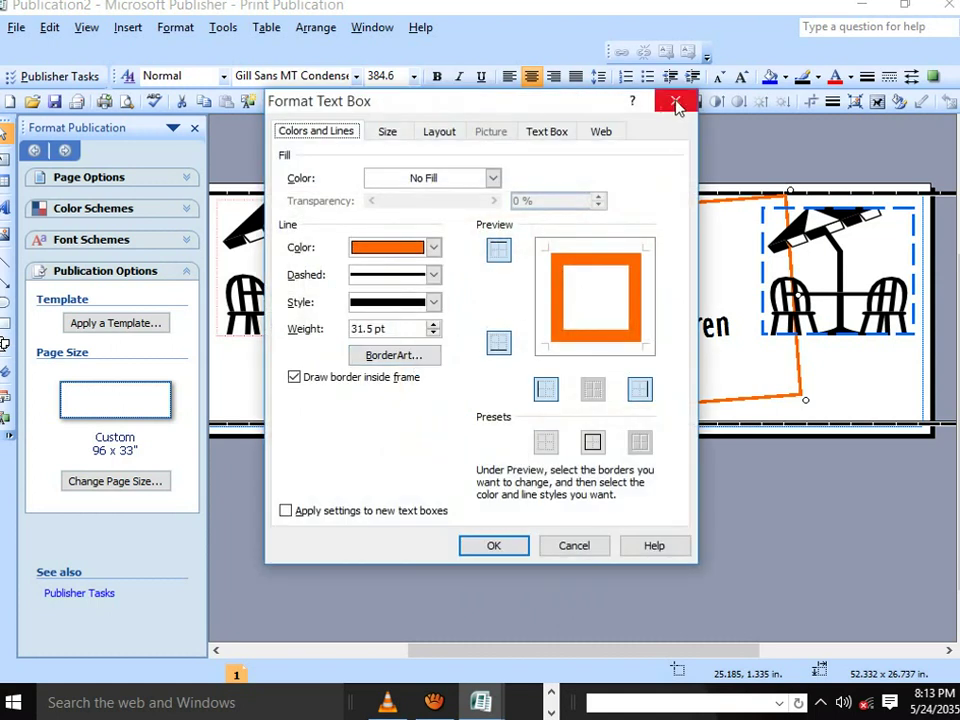
{"action": "left_click", "coordinate": [675, 102]}
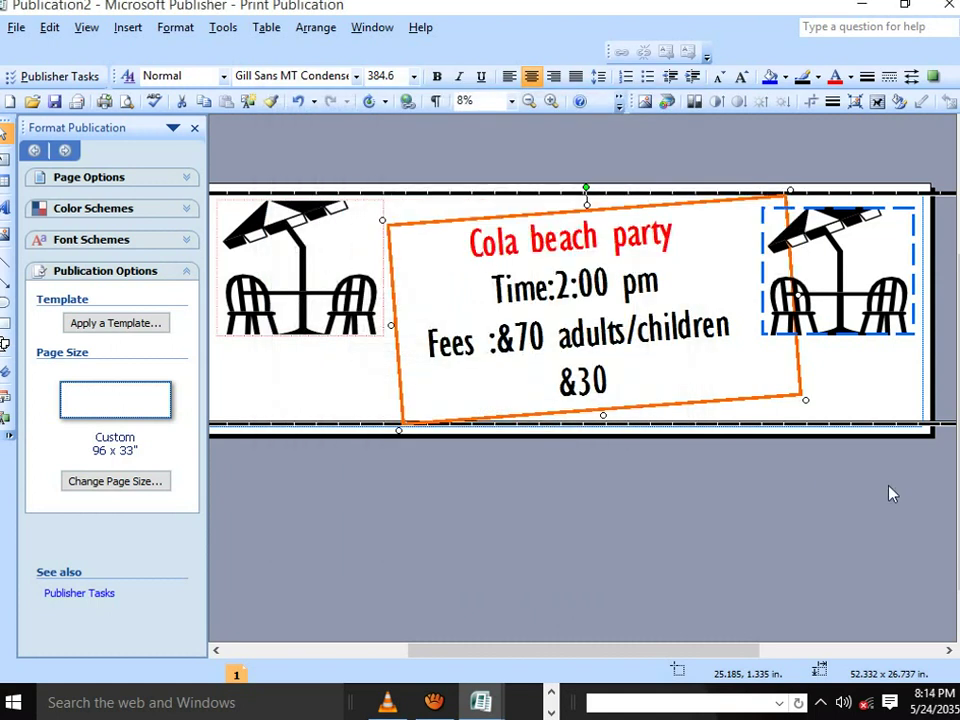
{"action": "left_click", "coordinate": [310, 262]}
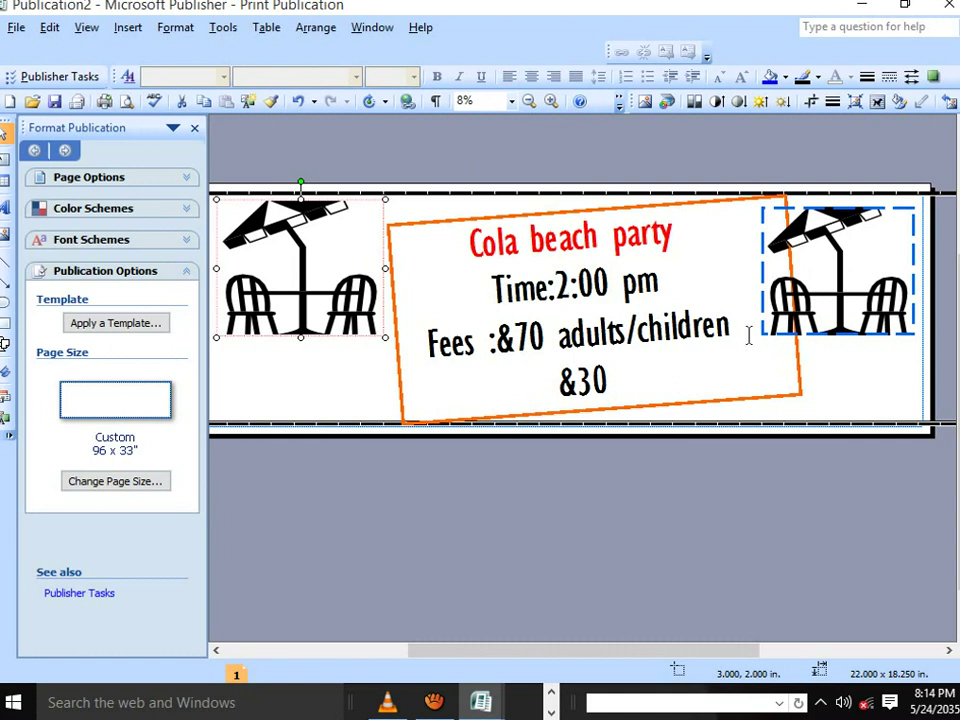
Color the 'Fees :&70 adults/children' line blue, leaving &30 black
{"action": "left_click_drag", "start_coordinate": [748, 336], "coordinate": [432, 345]}
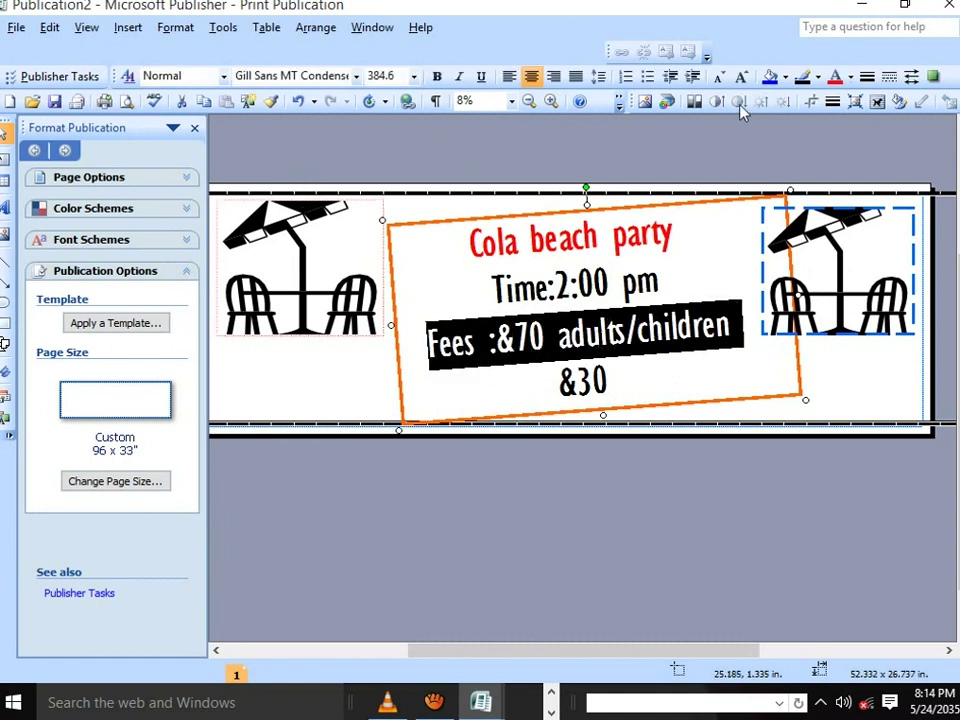
{"action": "left_click", "coordinate": [850, 77]}
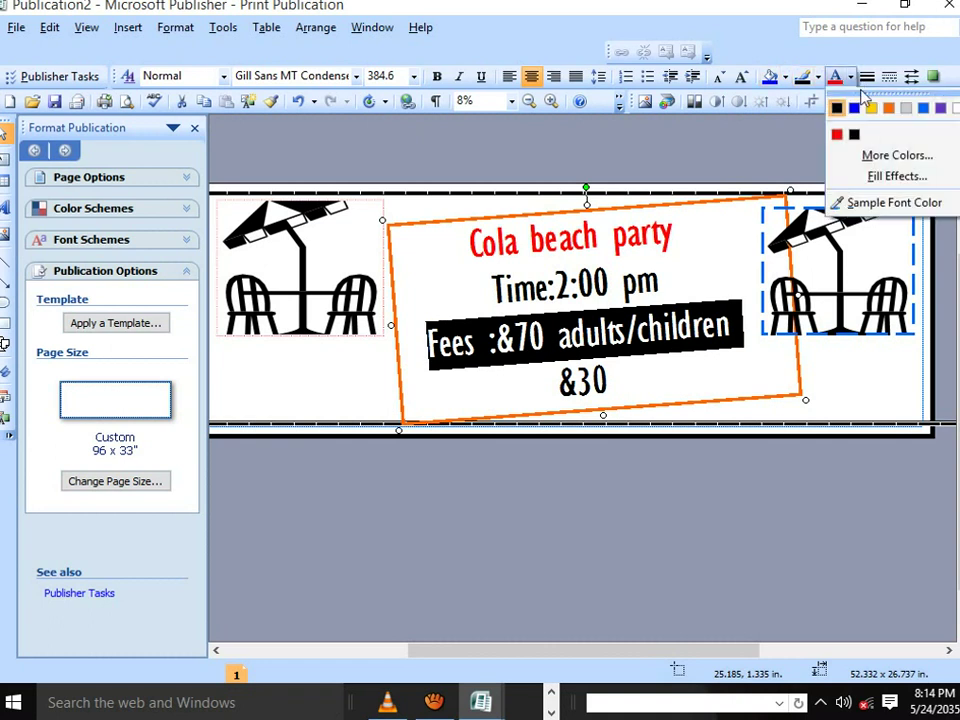
{"action": "left_click", "coordinate": [905, 156]}
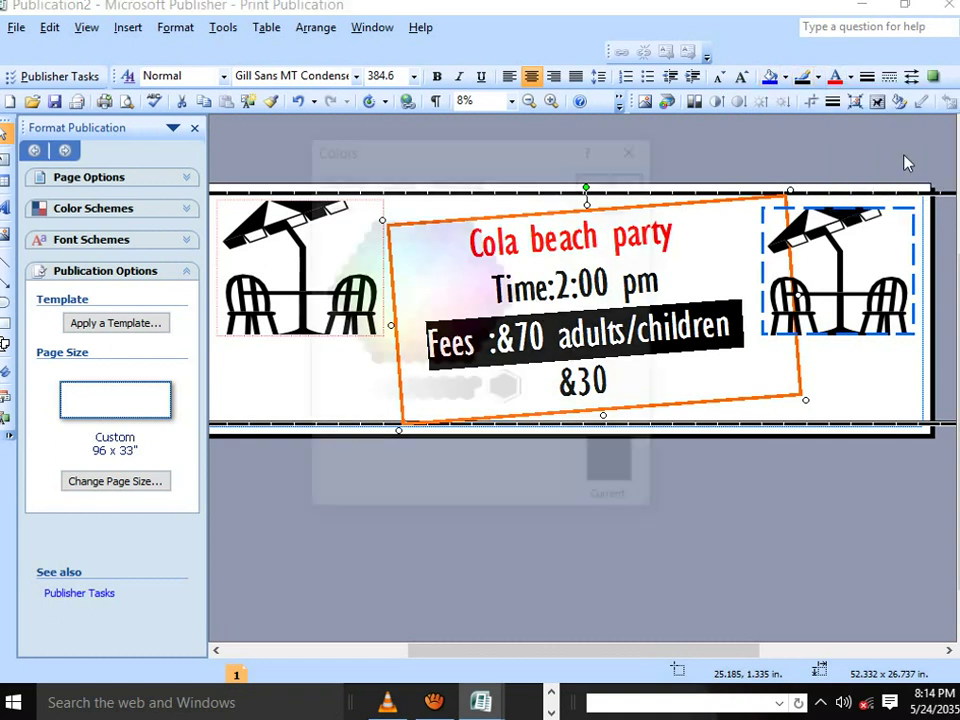
{"action": "left_click", "coordinate": [467, 247]}
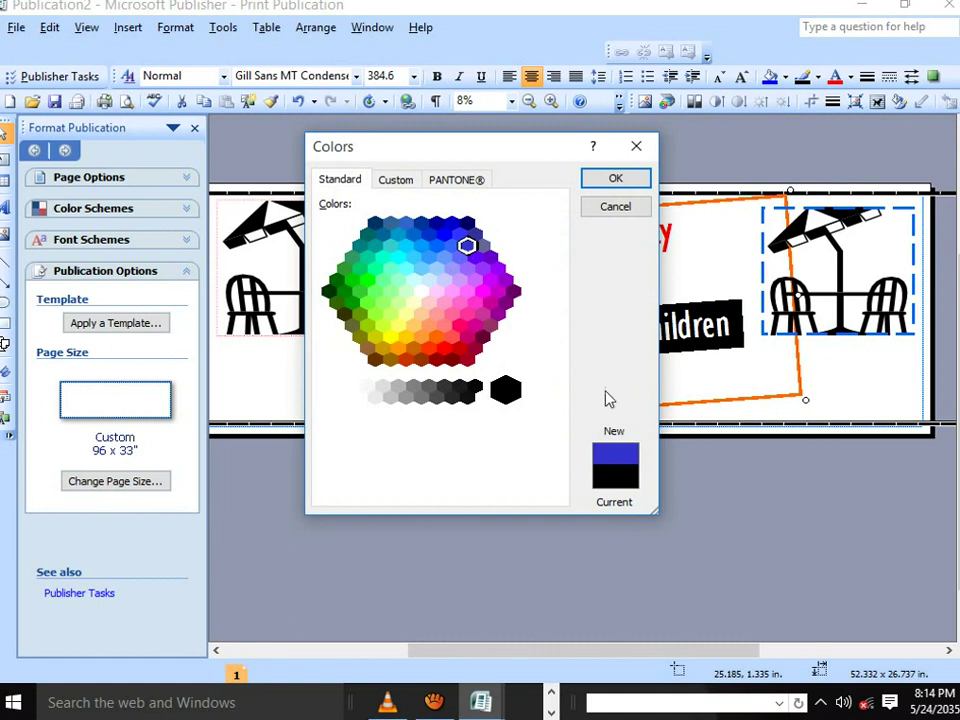
{"action": "left_click", "coordinate": [613, 181]}
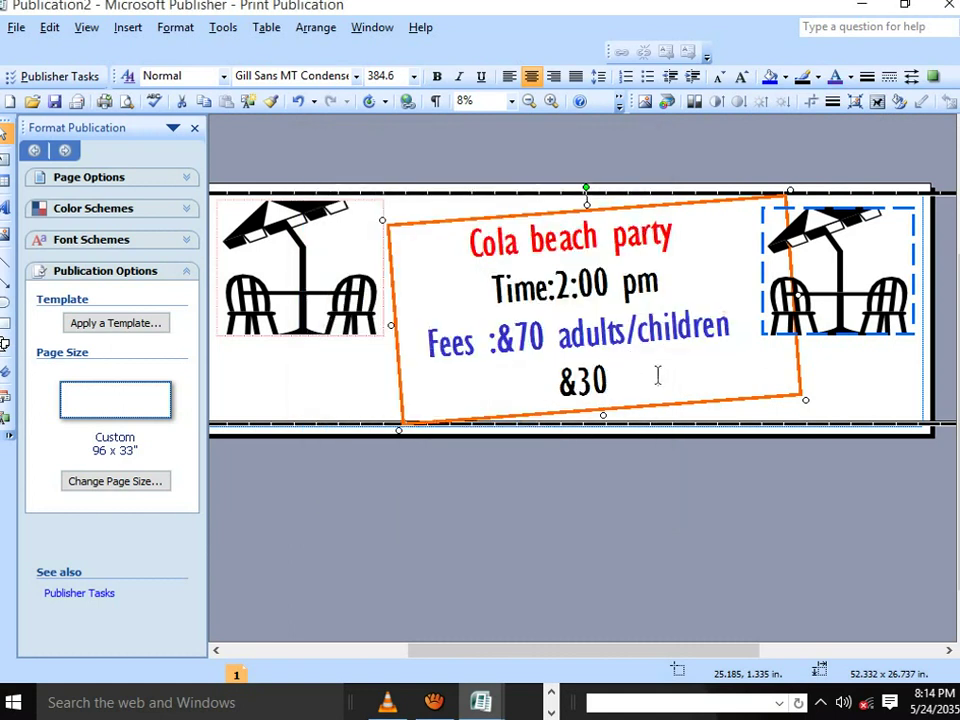
{"action": "left_click", "coordinate": [394, 350]}
Widen the party text box leftward so &30 fits, then rotate it steeper
{"action": "left_click_drag", "start_coordinate": [392, 325], "coordinate": [335, 332]}
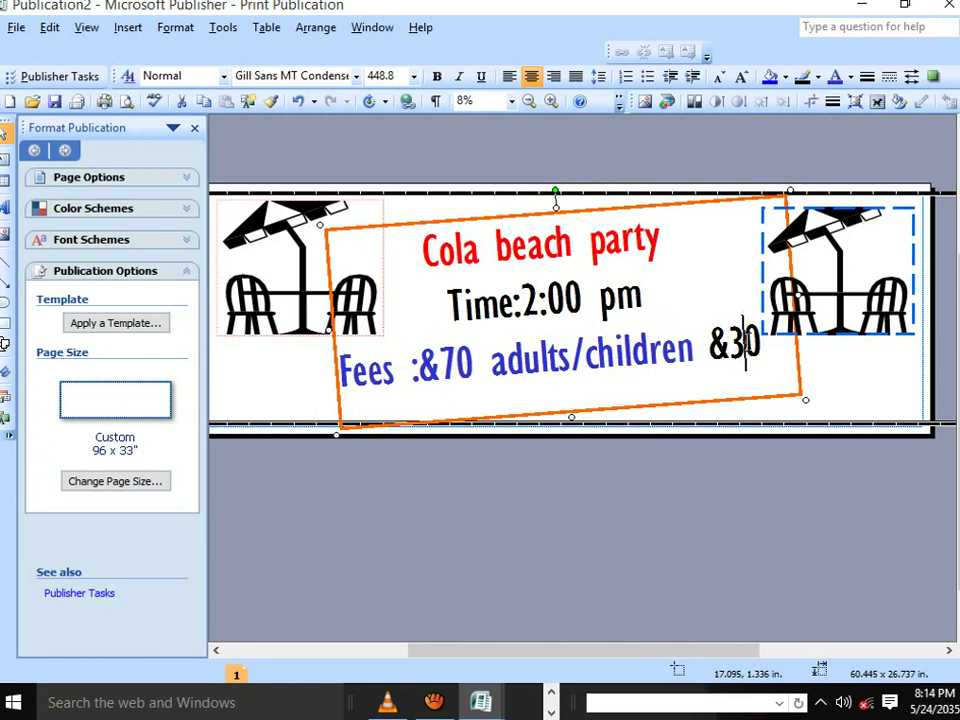
{"action": "left_click_drag", "start_coordinate": [556, 191], "coordinate": [598, 190]}
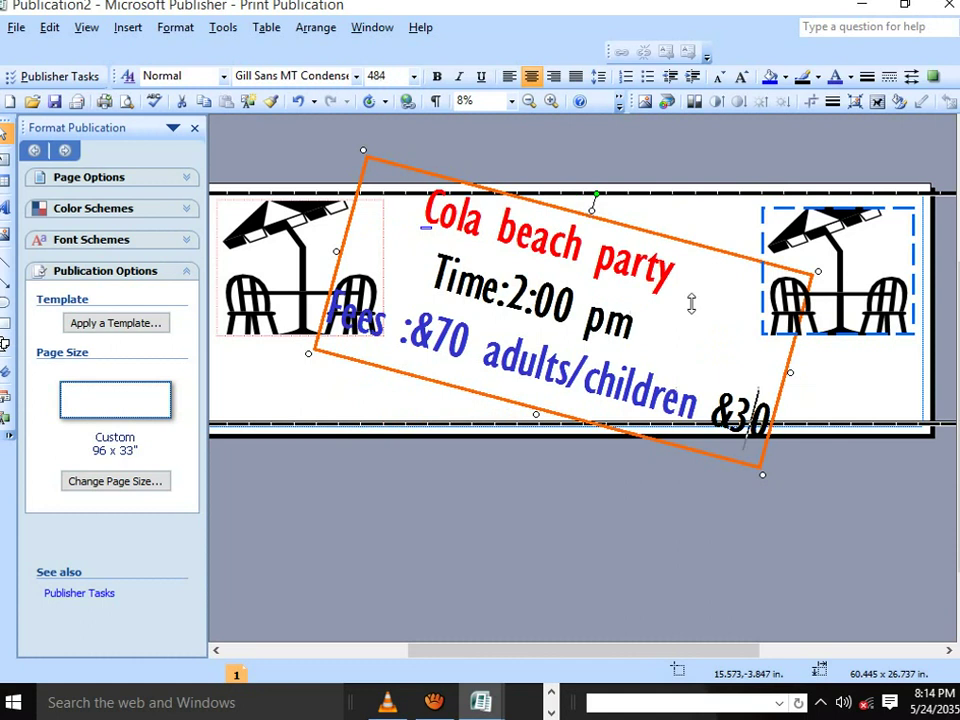